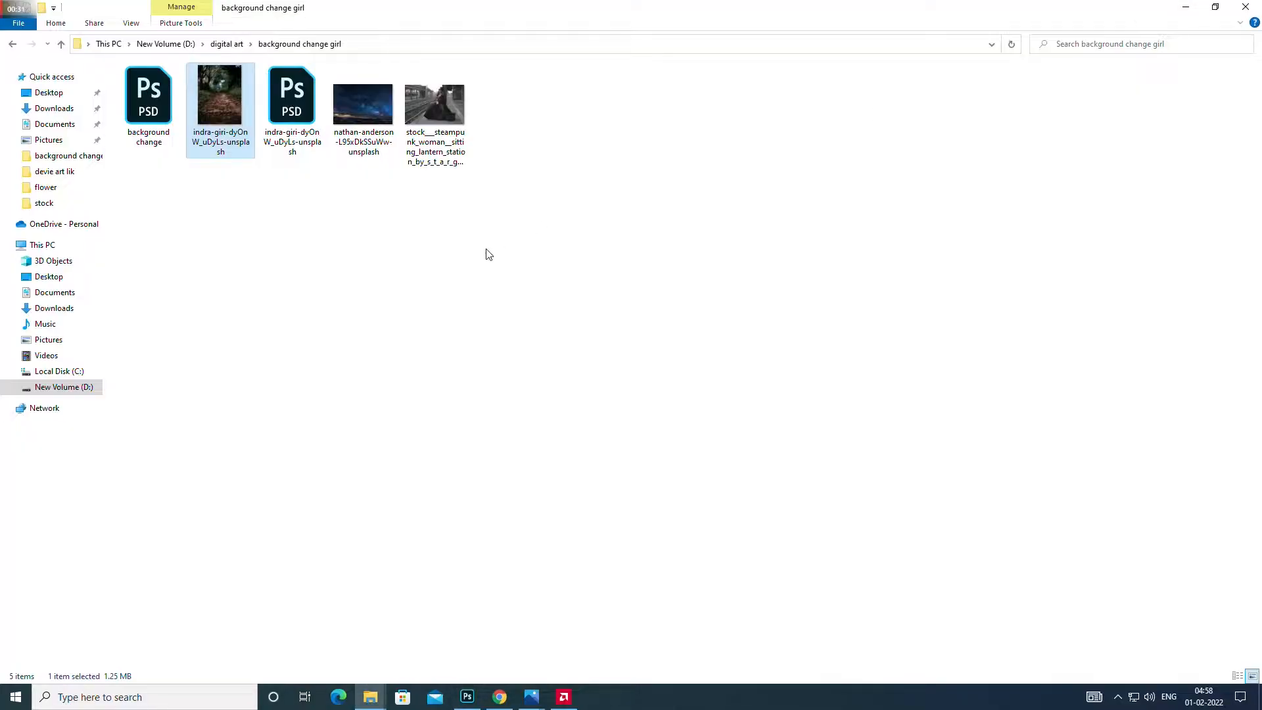
Step: Open the steampunk woman stock photo in Photoshop as a separate document and move the floating panels off the image
{"action": "left_click_drag", "start_coordinate": [434, 105], "coordinate": [510, 22]}
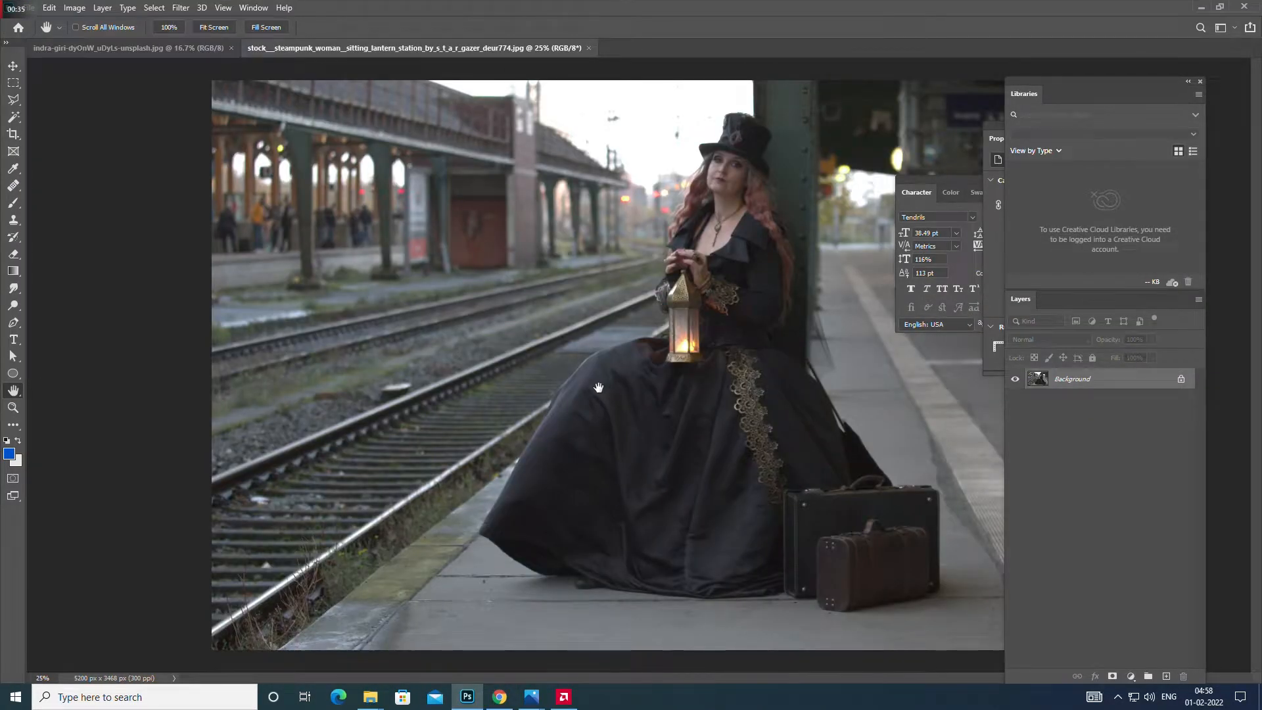
{"action": "key", "text": "ctrl+minus"}
{"action": "key", "text": "ctrl+plus"}
{"action": "left_click_drag", "start_coordinate": [1014, 80], "coordinate": [1144, 101]}
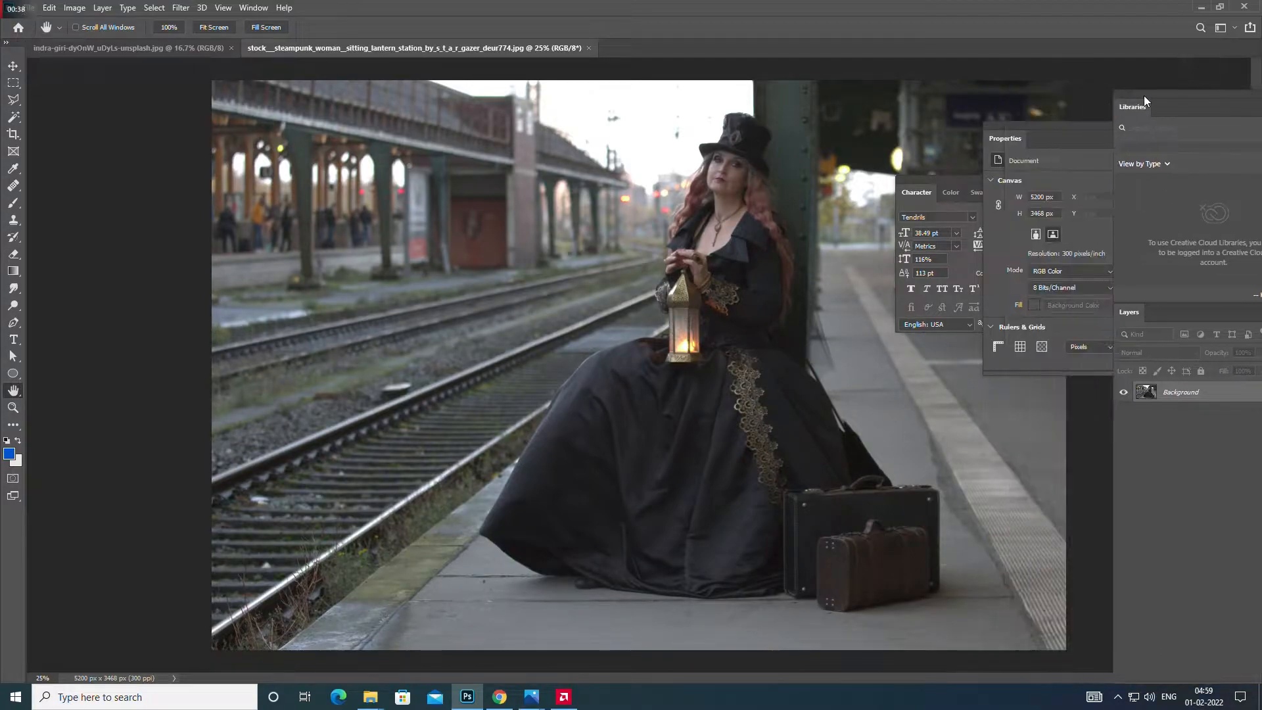
{"action": "left_click_drag", "start_coordinate": [1024, 134], "coordinate": [1150, 147]}
{"action": "left_click_drag", "start_coordinate": [947, 186], "coordinate": [1128, 210]}
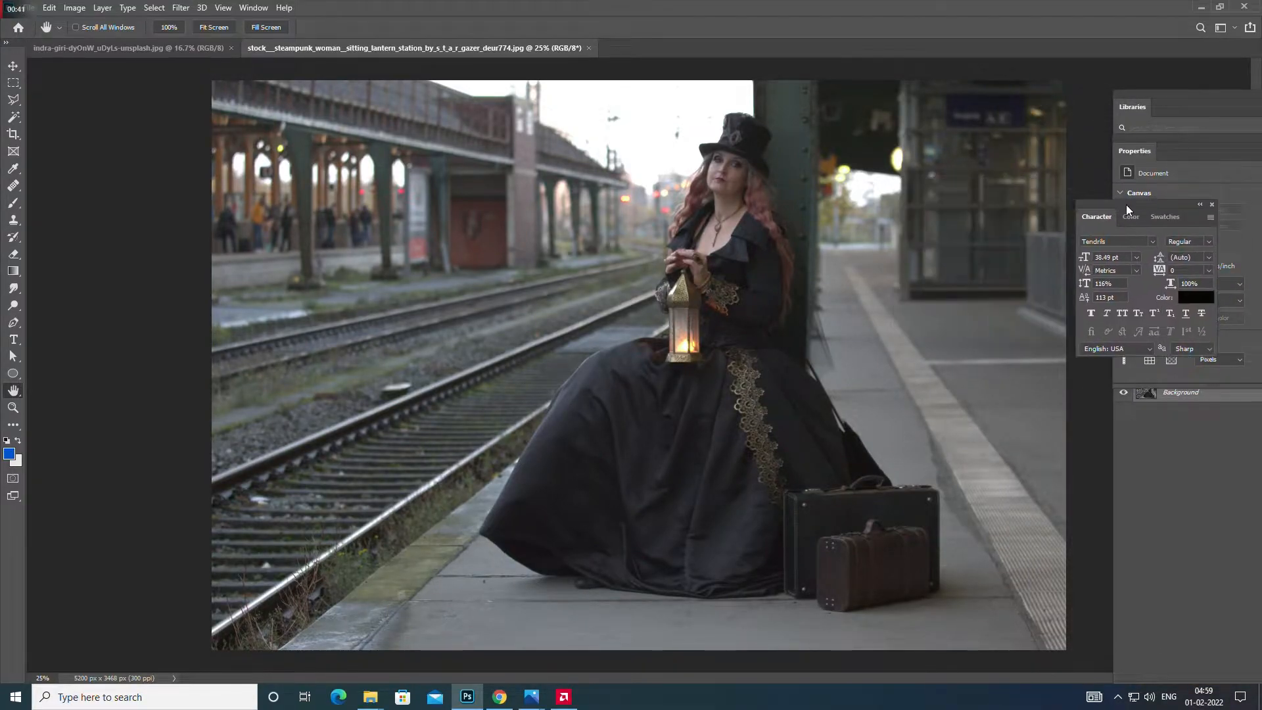
Step: Trace a closed Pen tool path around the seated woman, her dress and the two suitcases
{"action": "left_click", "coordinate": [13, 322]}
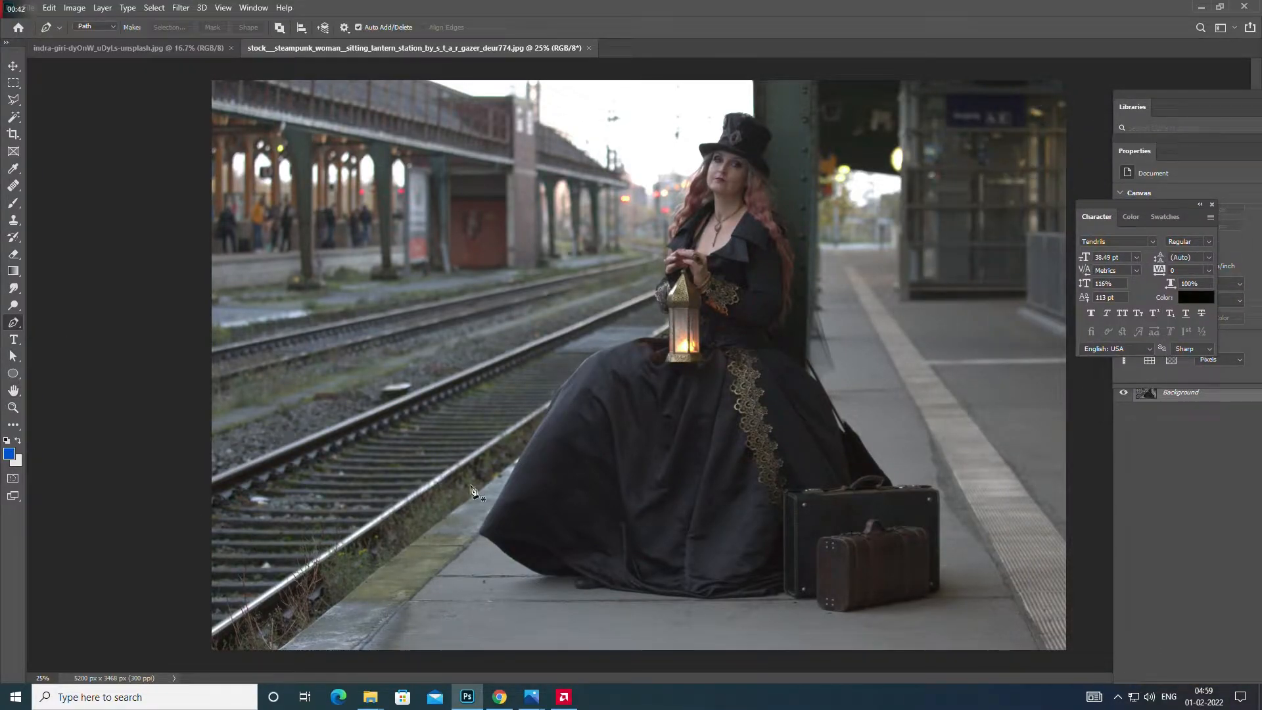
{"action": "left_click", "coordinate": [480, 530]}
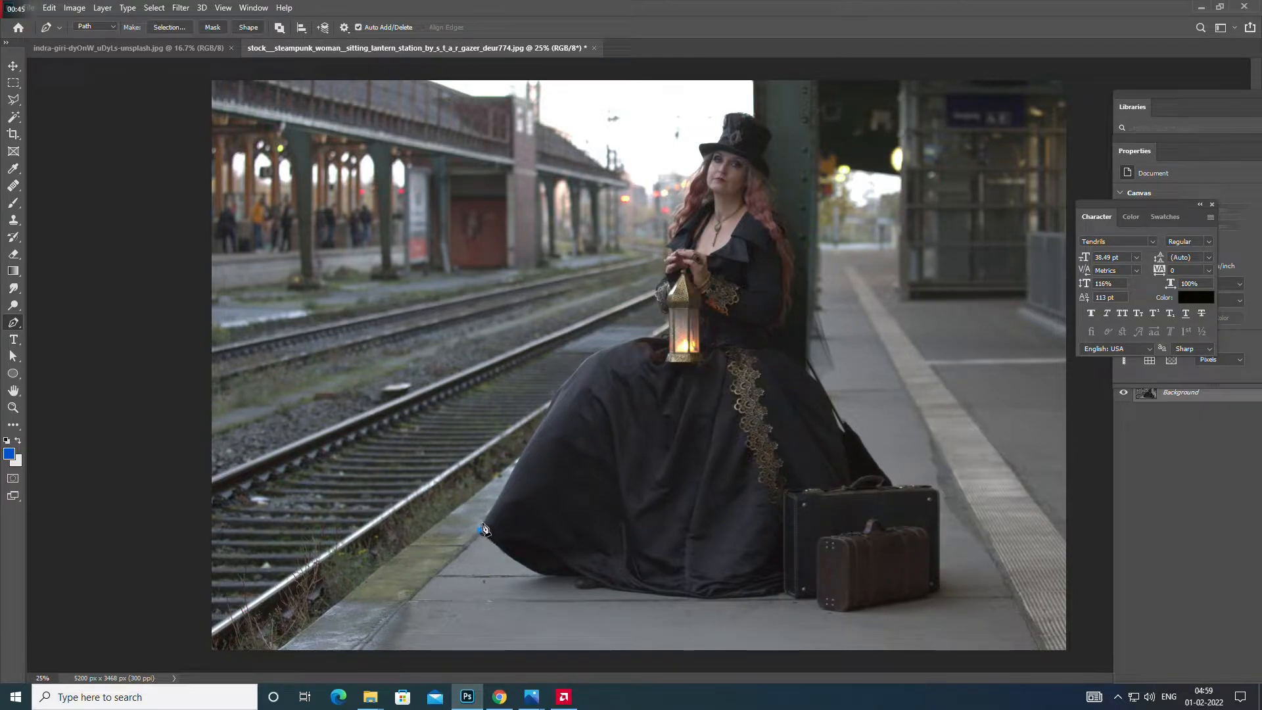
{"action": "left_click", "coordinate": [488, 514]}
{"action": "left_click", "coordinate": [502, 491]}
{"action": "left_click", "coordinate": [504, 484]}
{"action": "left_click", "coordinate": [508, 476]}
{"action": "left_click", "coordinate": [513, 470]}
{"action": "left_click", "coordinate": [517, 462]}
{"action": "left_click", "coordinate": [521, 456]}
{"action": "left_click", "coordinate": [526, 448]}
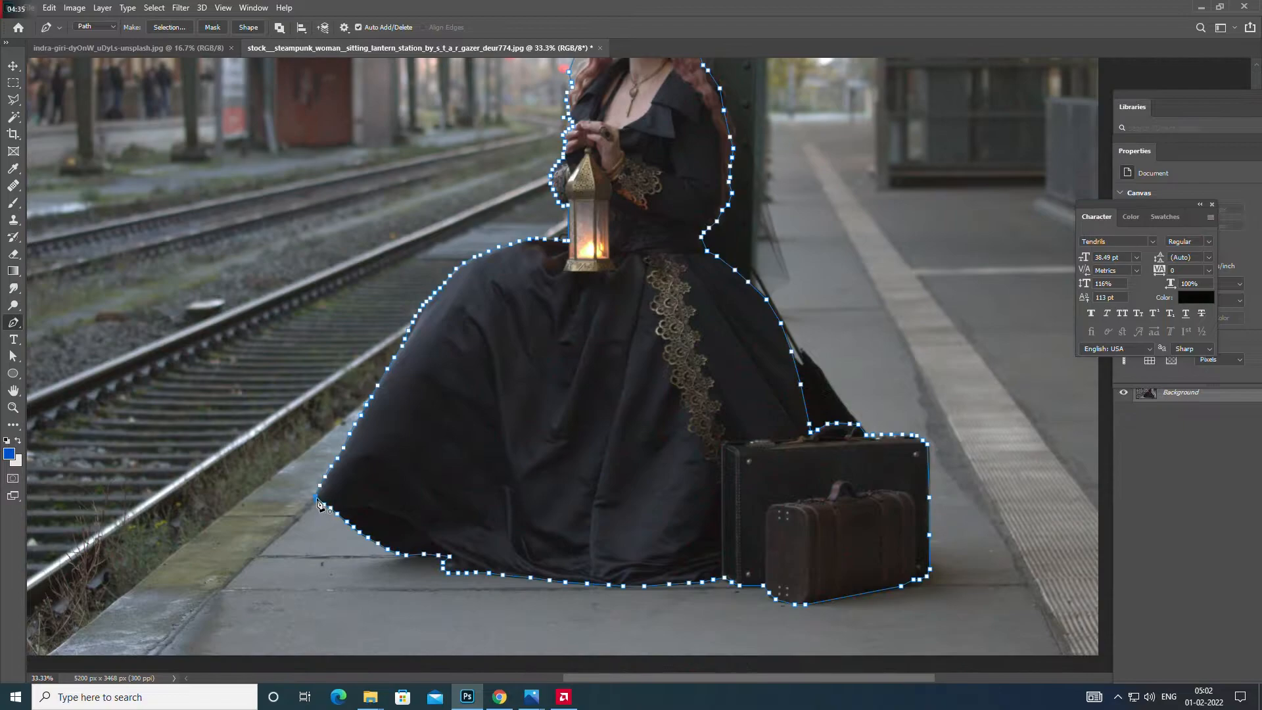
{"action": "left_click", "coordinate": [317, 503]}
Step: Convert the woman's outline path into a new anti-aliased selection with a feather radius of 0 pixels
{"action": "scroll", "coordinate": [542, 507], "scroll_direction": "up", "scroll_amount": 2}
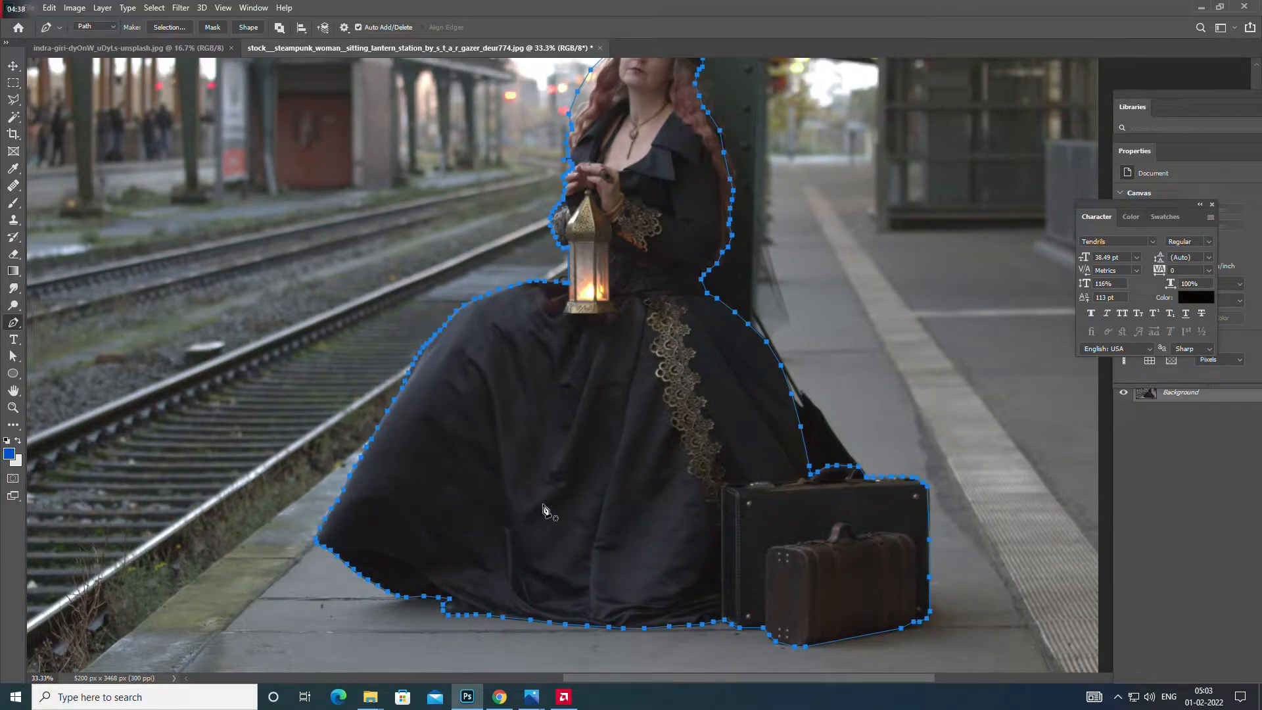
{"action": "key", "text": "ctrl+minus"}
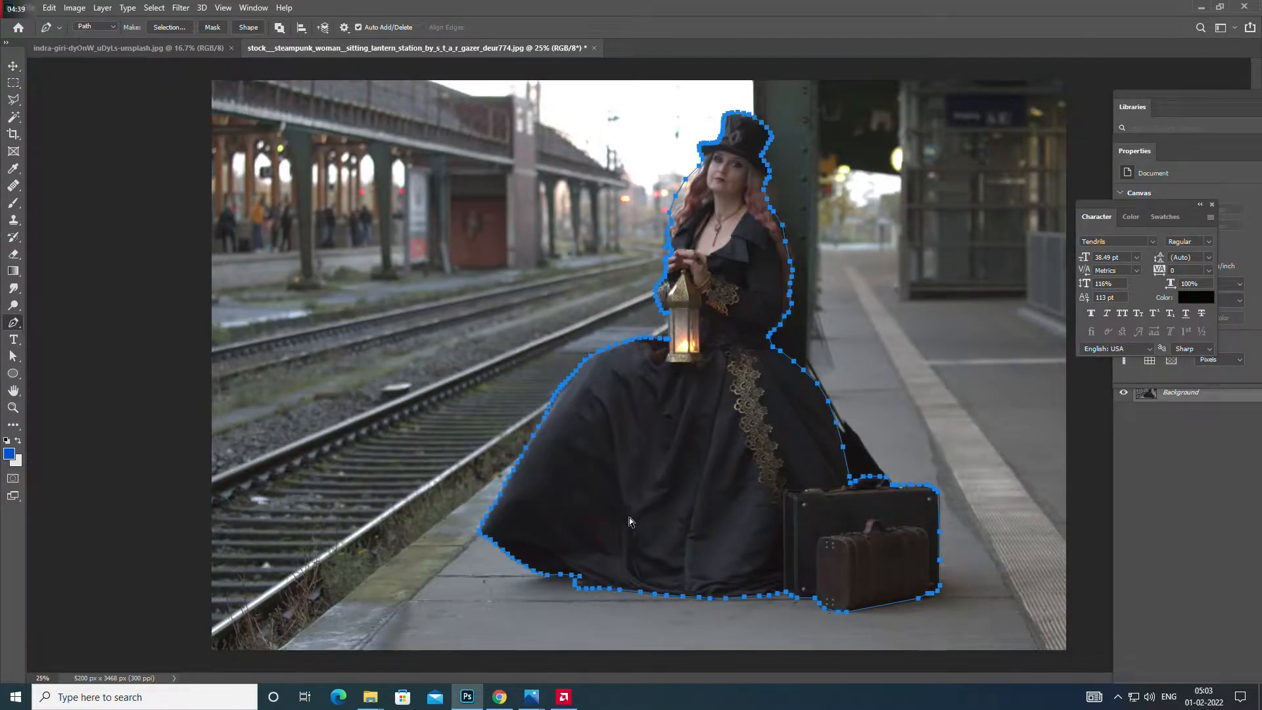
{"action": "right_click", "coordinate": [734, 392]}
{"action": "left_click", "coordinate": [776, 442]}
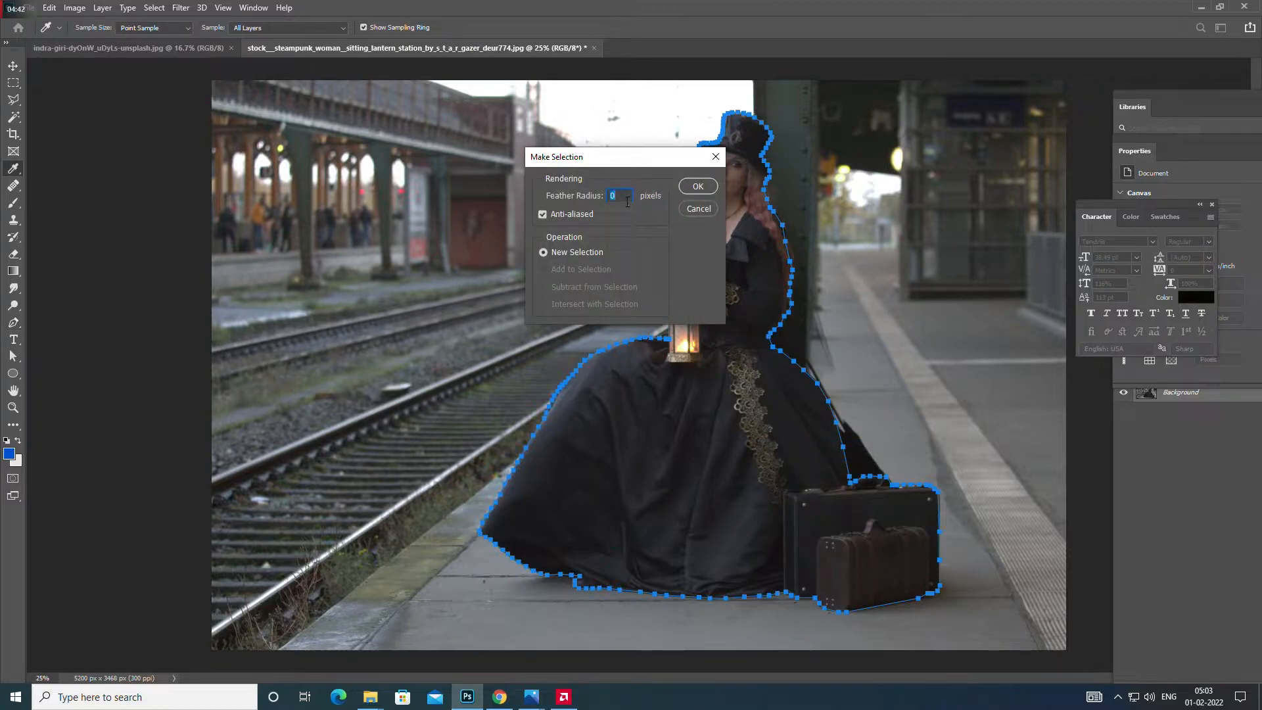
{"action": "left_click", "coordinate": [697, 186]}
Step: Rearrange the floating panels to reach the layer controls and add a layer mask from the woman's selection
{"action": "left_click_drag", "start_coordinate": [1130, 227], "coordinate": [1178, 37]}
{"action": "left_click", "coordinate": [1250, 96]}
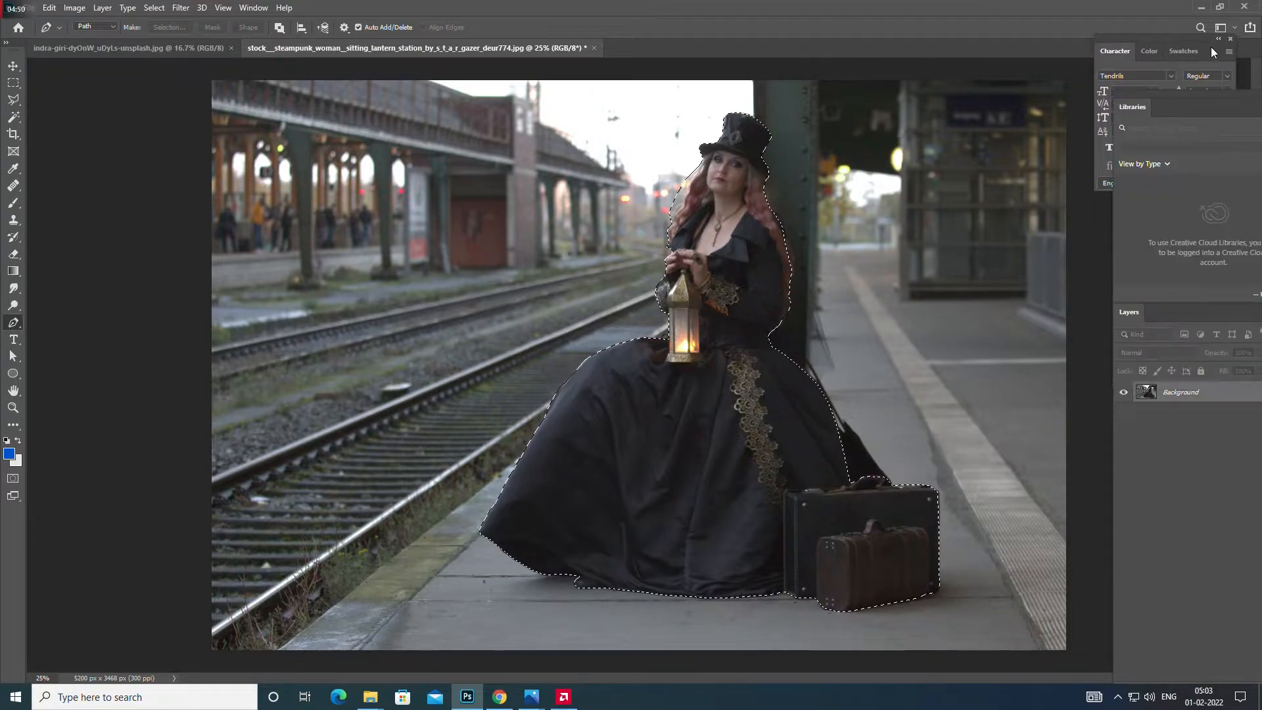
{"action": "left_click_drag", "start_coordinate": [1163, 94], "coordinate": [1127, 74]}
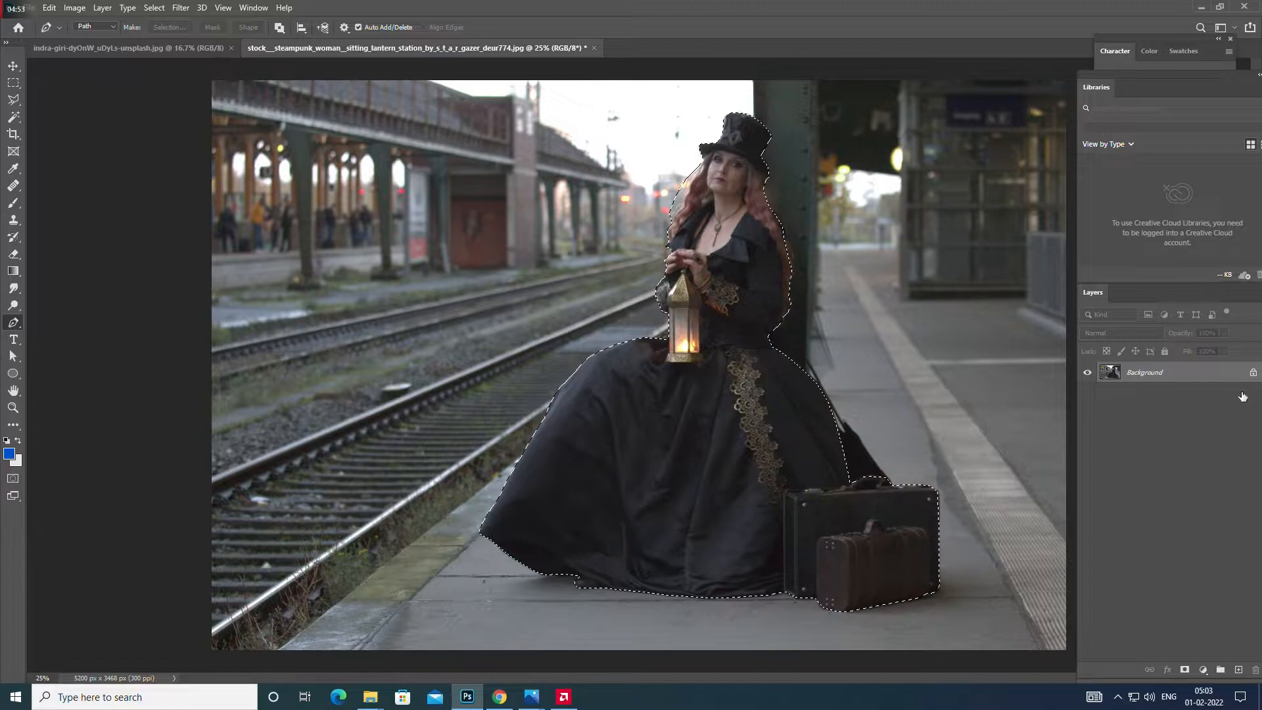
{"action": "left_click", "coordinate": [1185, 671]}
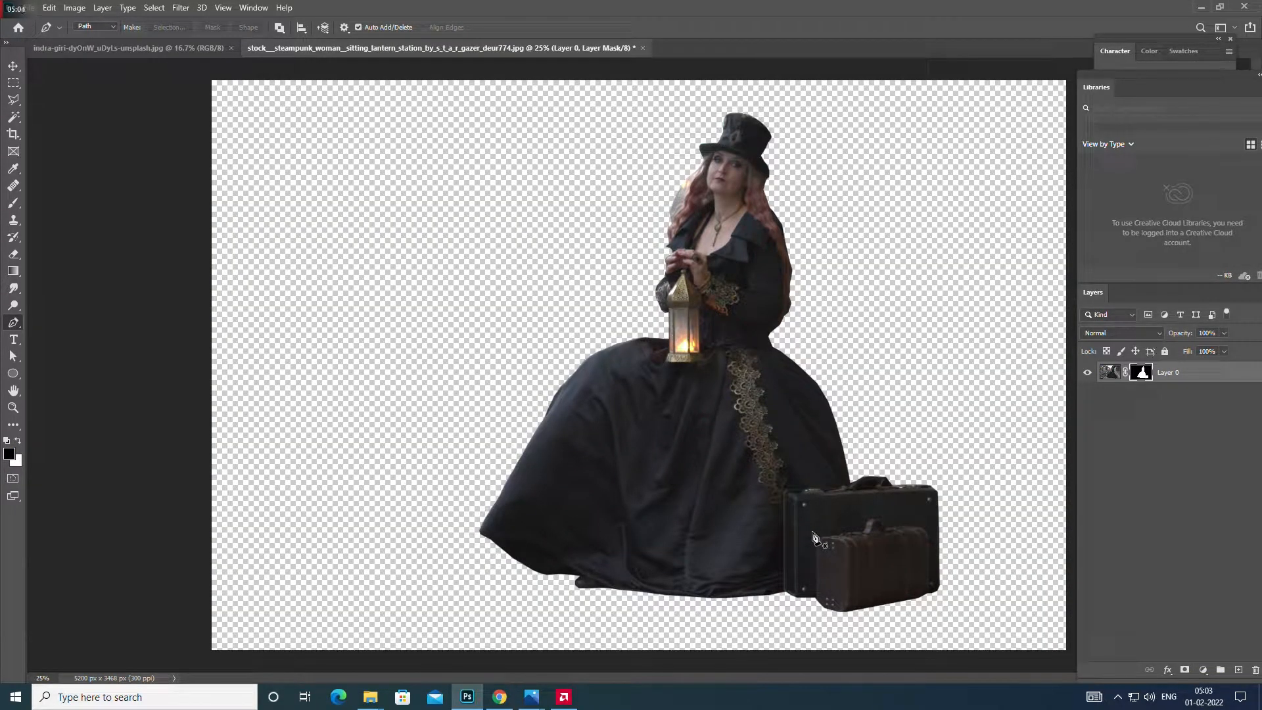
Step: Bring the masked woman into the forest image and place her at the centre of the path
{"action": "left_click", "coordinate": [13, 64]}
{"action": "left_click_drag", "start_coordinate": [595, 268], "coordinate": [168, 56]}
{"action": "left_click_drag", "start_coordinate": [688, 268], "coordinate": [653, 405]}
Step: Fit the whole composition in view and shift the woman slightly so the suitcases sit farther inside the picture
{"action": "double_click", "coordinate": [18, 395]}
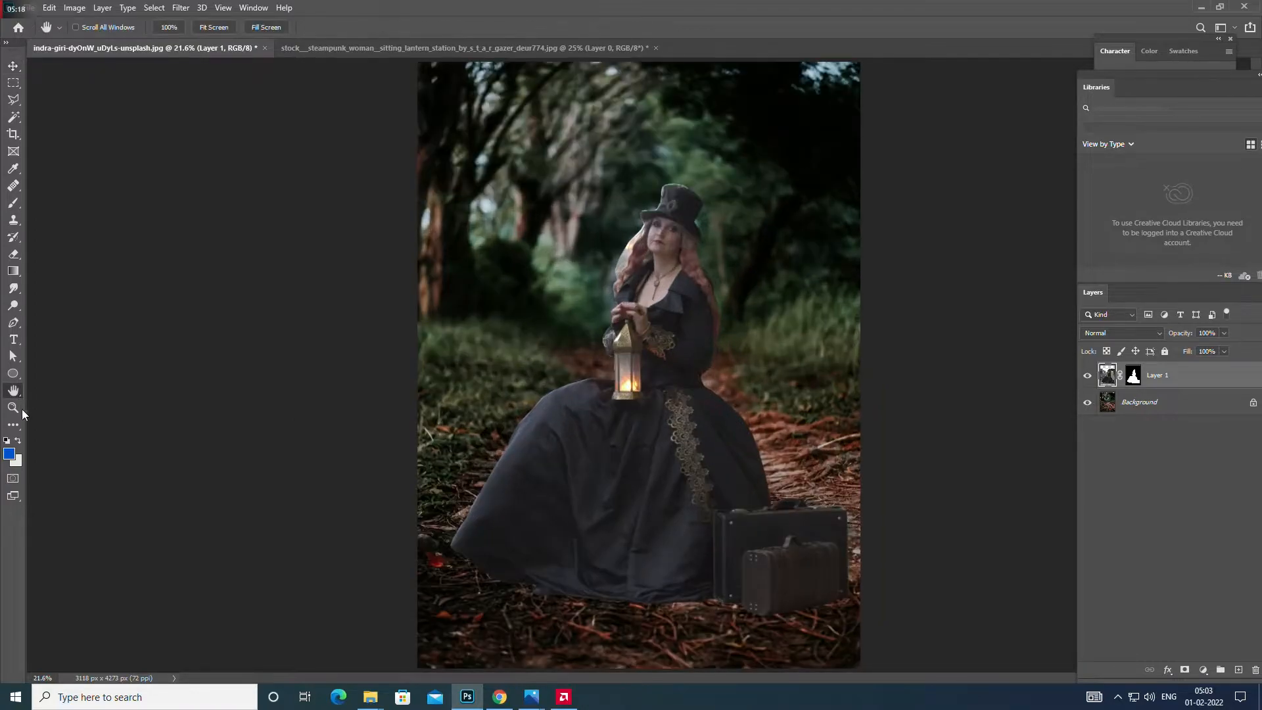
{"action": "key", "text": "ctrl+minus"}
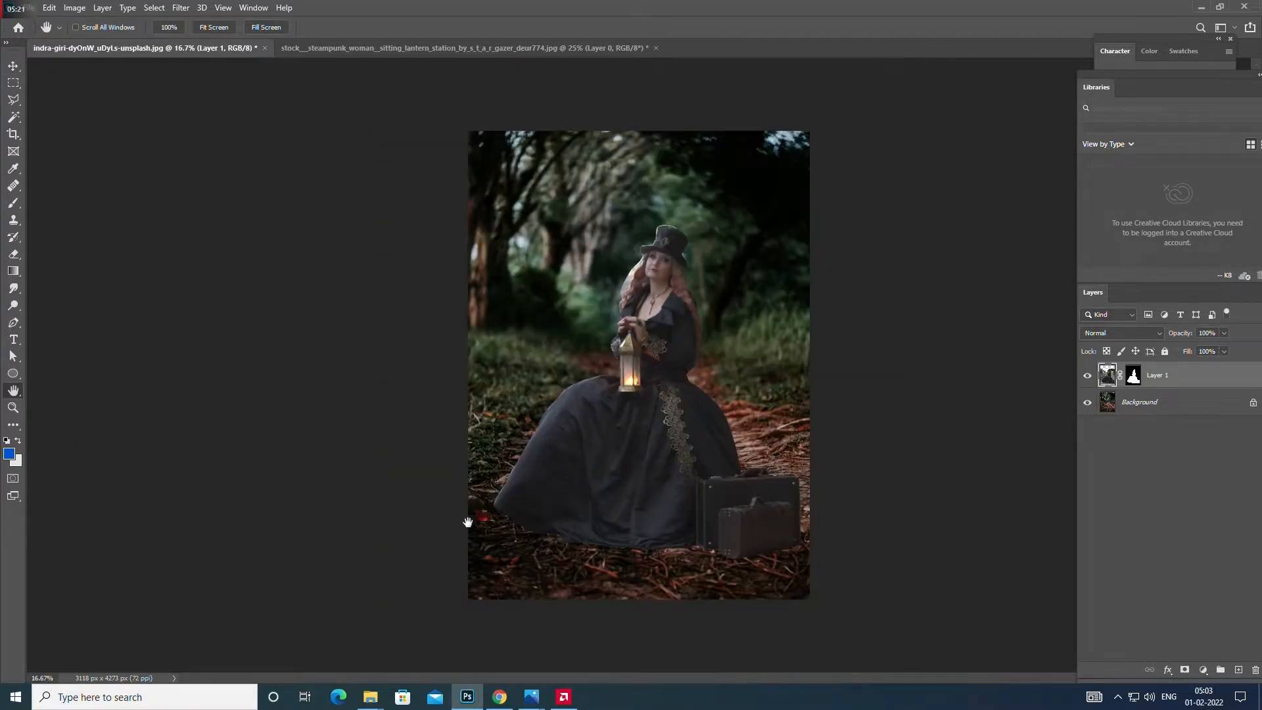
{"action": "key", "text": "ctrl+plus"}
{"action": "key", "text": "ctrl+minus"}
{"action": "left_click", "coordinate": [13, 65]}
{"action": "left_click_drag", "start_coordinate": [758, 489], "coordinate": [733, 485]}
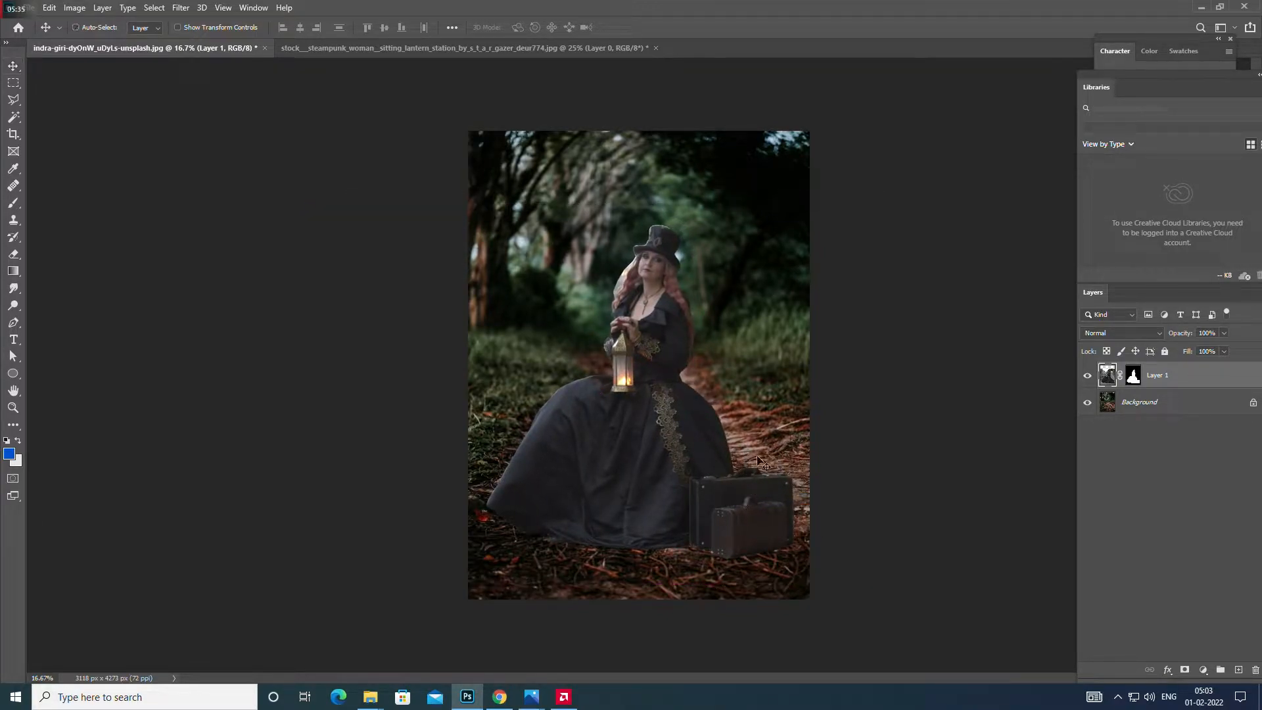
Step: Scale the woman's layer down slightly with Free Transform, recentre her on the forest path and apply the transform
{"action": "key", "text": "ctrl+t"}
{"action": "left_click_drag", "start_coordinate": [876, 202], "coordinate": [862, 211]}
{"action": "left_click_drag", "start_coordinate": [624, 459], "coordinate": [635, 457]}
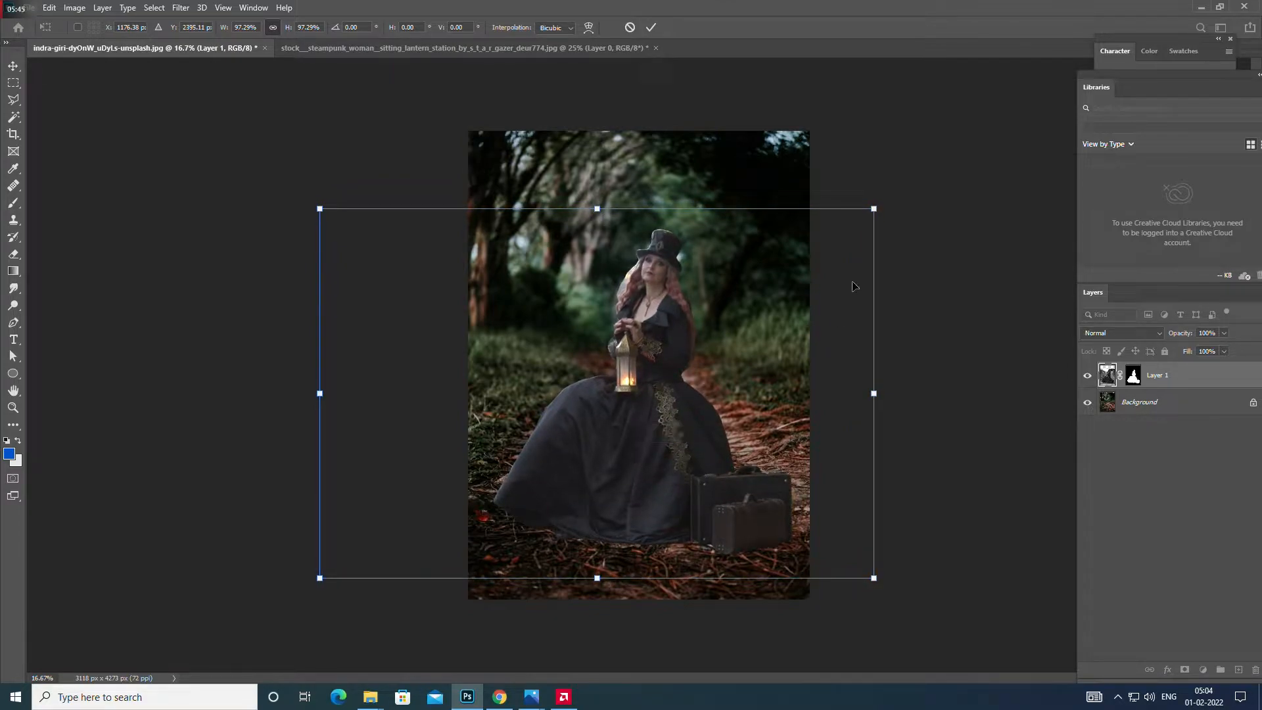
{"action": "left_click_drag", "start_coordinate": [873, 209], "coordinate": [876, 206]}
{"action": "left_click_drag", "start_coordinate": [683, 393], "coordinate": [681, 393]}
{"action": "left_click", "coordinate": [650, 27]}
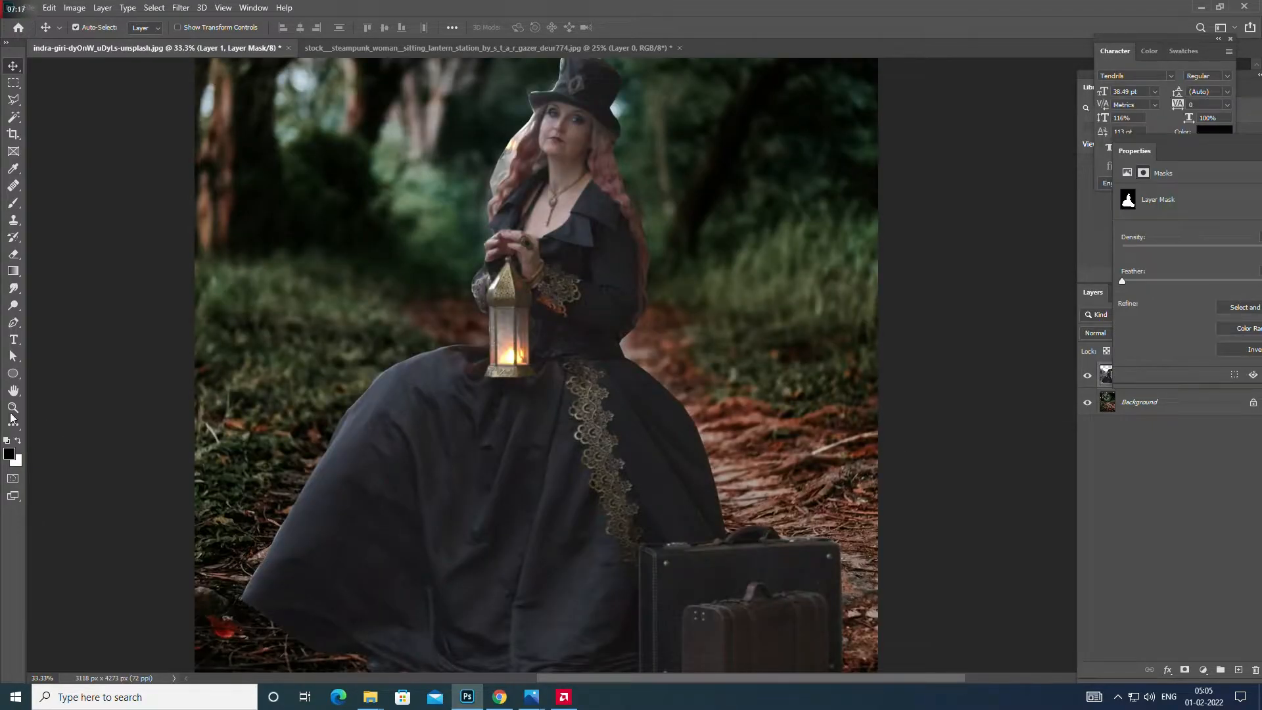
Step: Paint black on the woman's layer mask with an 80 px brush to hide the old background beside her hair
{"action": "scroll", "coordinate": [453, 506], "scroll_direction": "down", "scroll_amount": 1}
{"action": "left_click", "coordinate": [15, 203]}
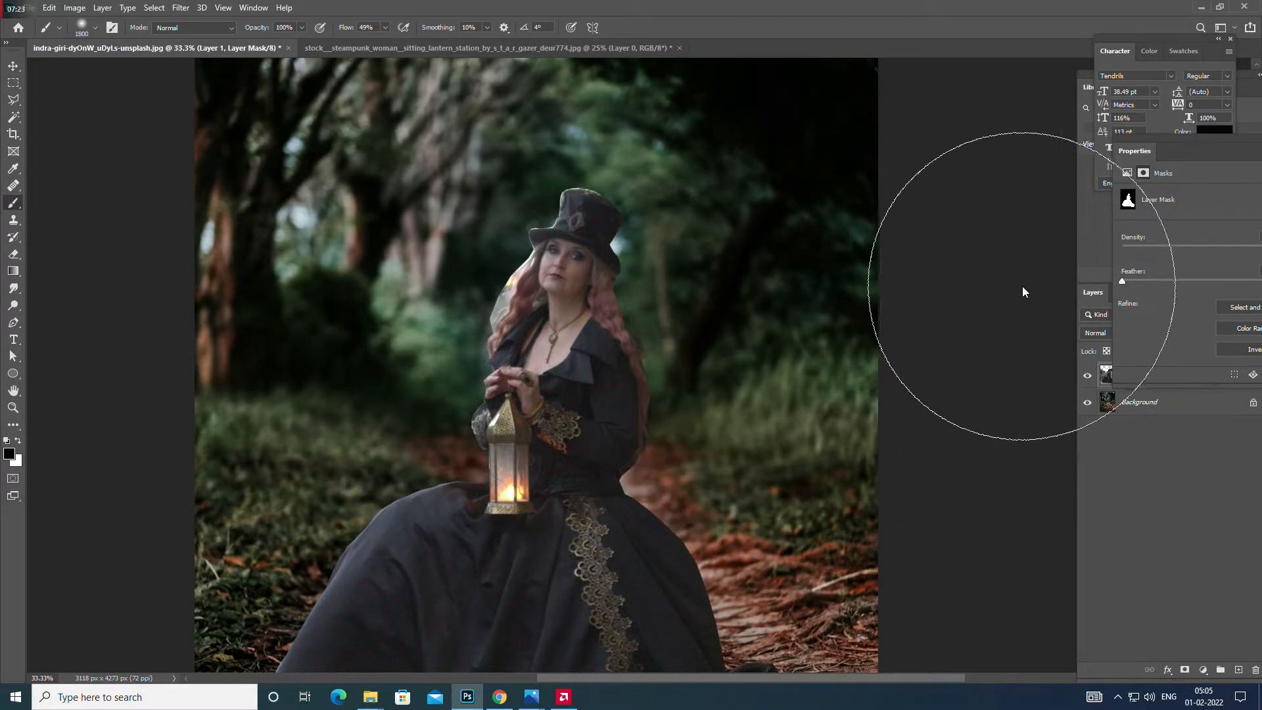
{"action": "left_click_drag", "start_coordinate": [1162, 40], "coordinate": [1064, 14]}
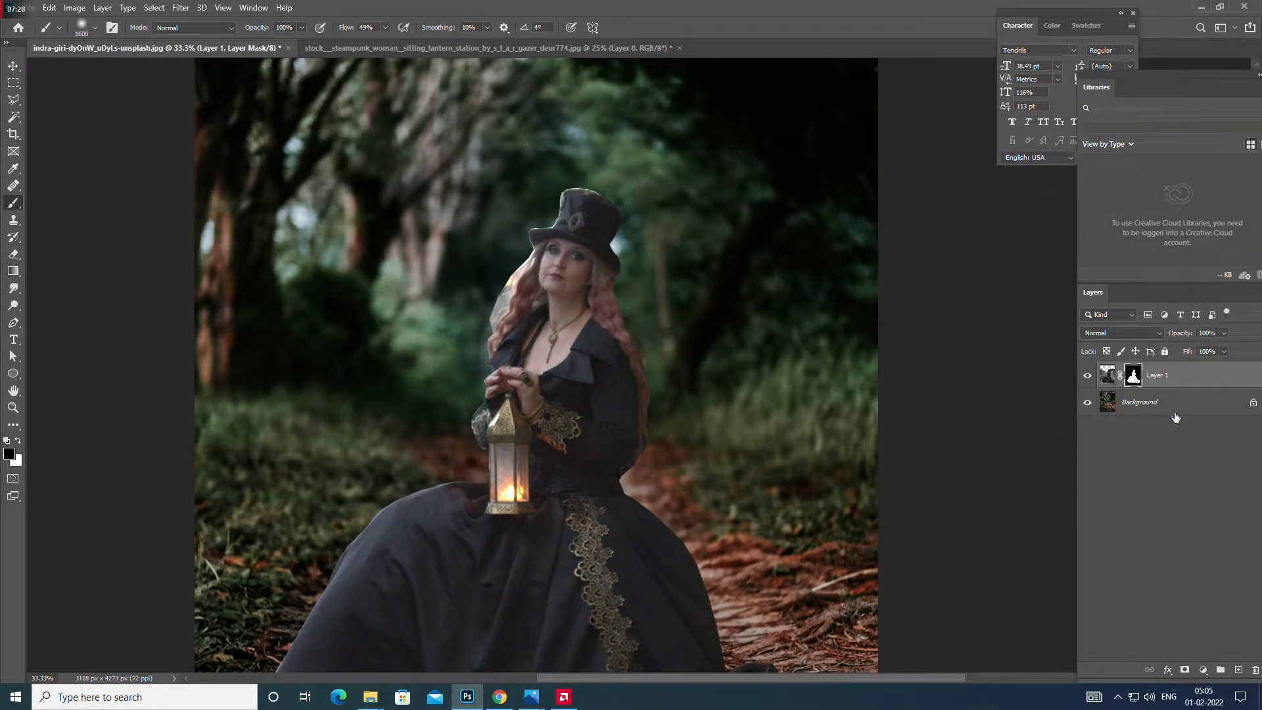
{"action": "key", "text": "bracketleft"}
{"action": "key", "text": "bracketleft"}
{"action": "key", "text": "bracketleft"}
{"action": "key", "text": "bracketleft"}
{"action": "key", "text": "bracketleft"}
{"action": "key", "text": "bracketleft"}
{"action": "key", "text": "bracketleft"}
{"action": "key", "text": "bracketleft"}
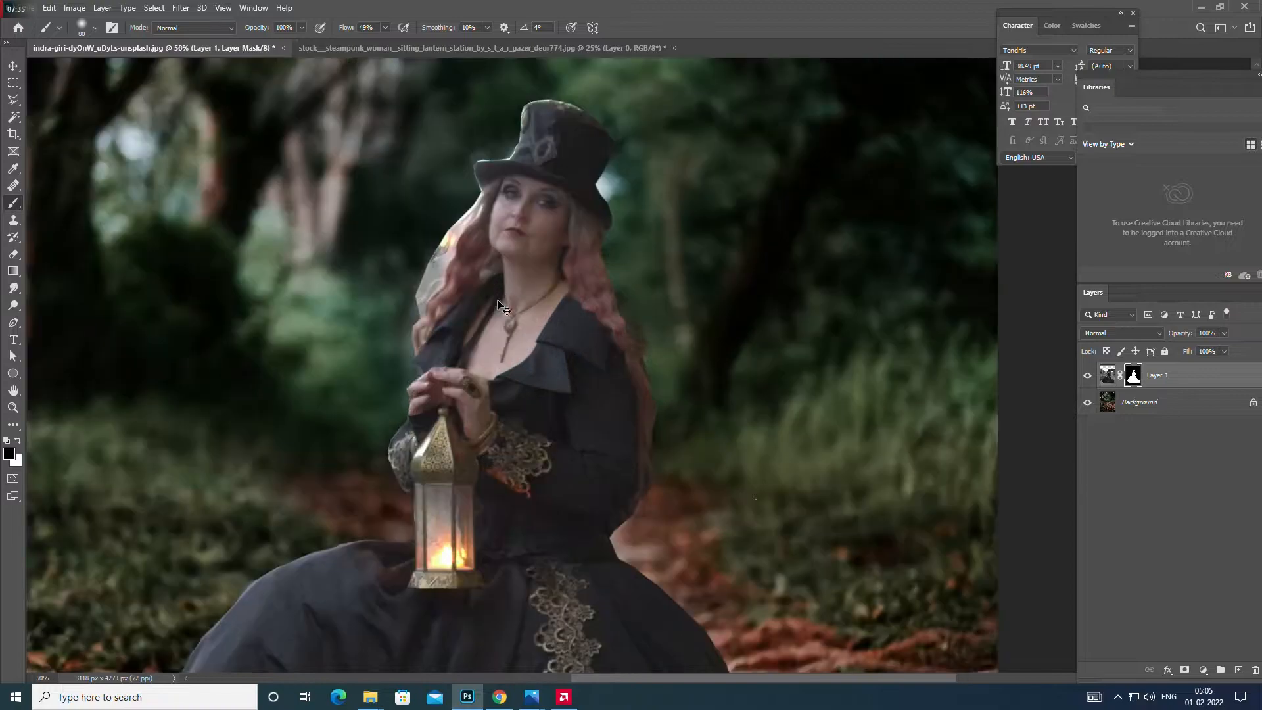
{"action": "mouse_move", "coordinate": [451, 219]}
{"action": "left_mouse_down"}
{"action": "mouse_move", "coordinate": [432, 253]}
{"action": "mouse_move", "coordinate": [445, 239]}
{"action": "mouse_move", "coordinate": [435, 248]}
{"action": "mouse_move", "coordinate": [452, 255]}
{"action": "mouse_move", "coordinate": [412, 297]}
{"action": "left_mouse_up"}
Step: Refine the woman's mask edges around the hat and hair with the brush reduced to 20 px
{"action": "key", "text": "bracketleft"}
{"action": "key", "text": "bracketleft"}
{"action": "key", "text": "bracketleft"}
{"action": "key", "text": "bracketleft"}
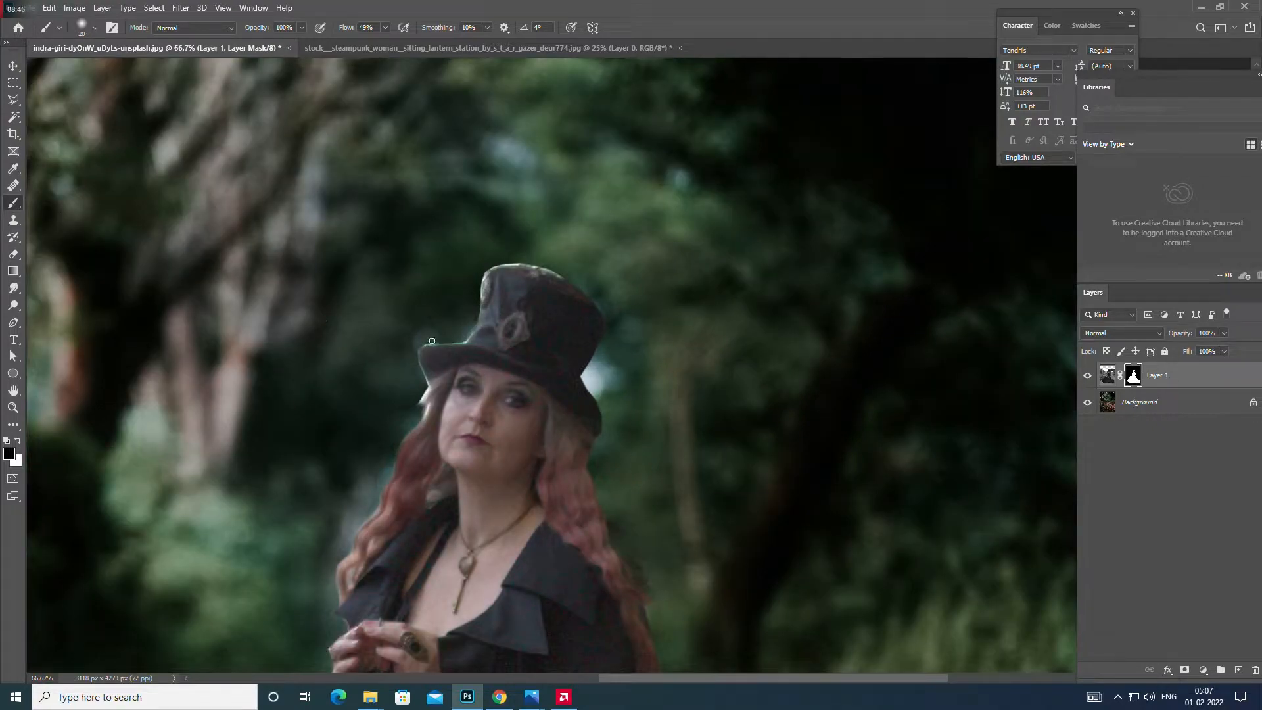
{"action": "scroll", "coordinate": [421, 373], "scroll_direction": "down", "scroll_amount": 15}
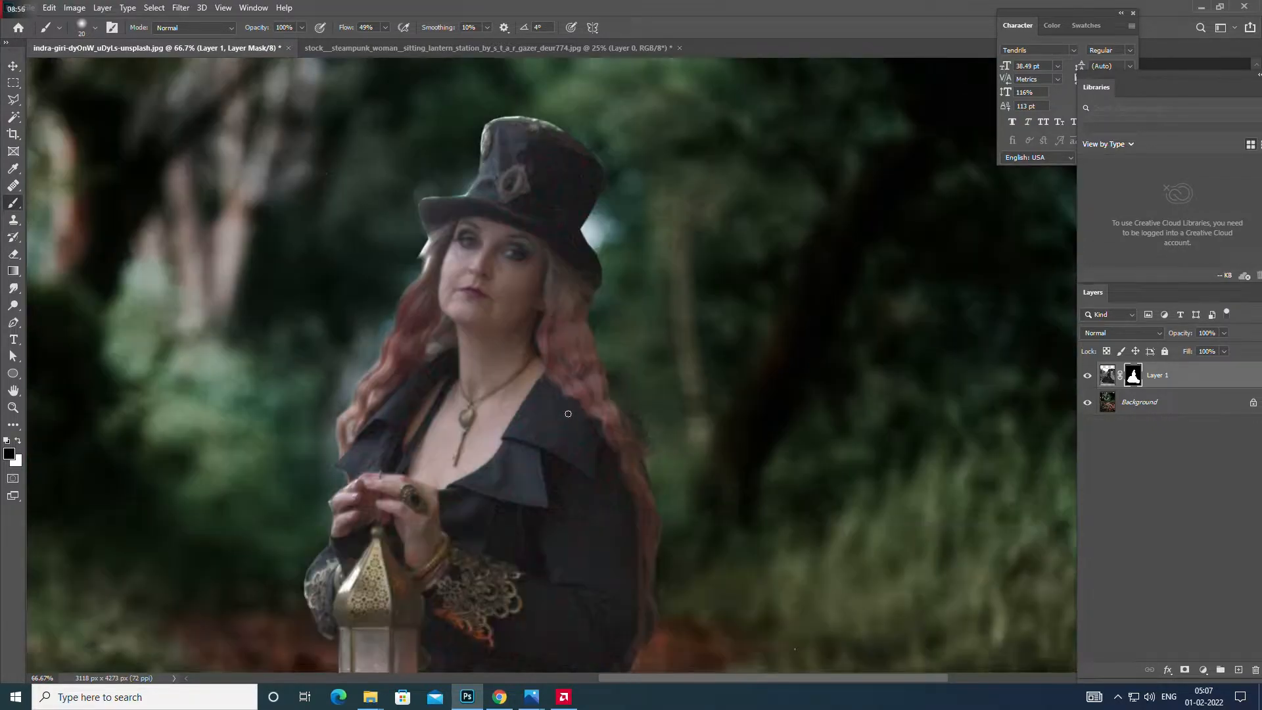
{"action": "scroll", "coordinate": [489, 354], "scroll_direction": "left", "scroll_amount": 5}
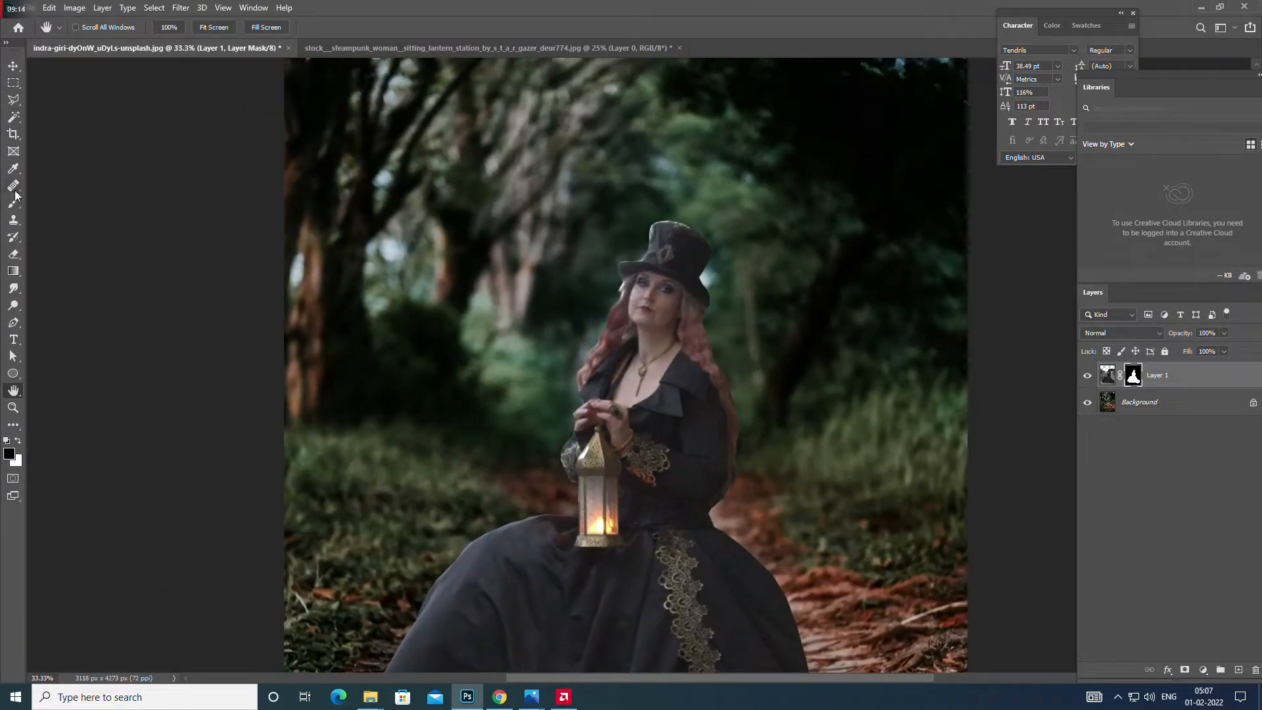
Step: Restore the area below the hair by the waist with white on the mask, and trim its excess with black
{"action": "left_click", "coordinate": [13, 202]}
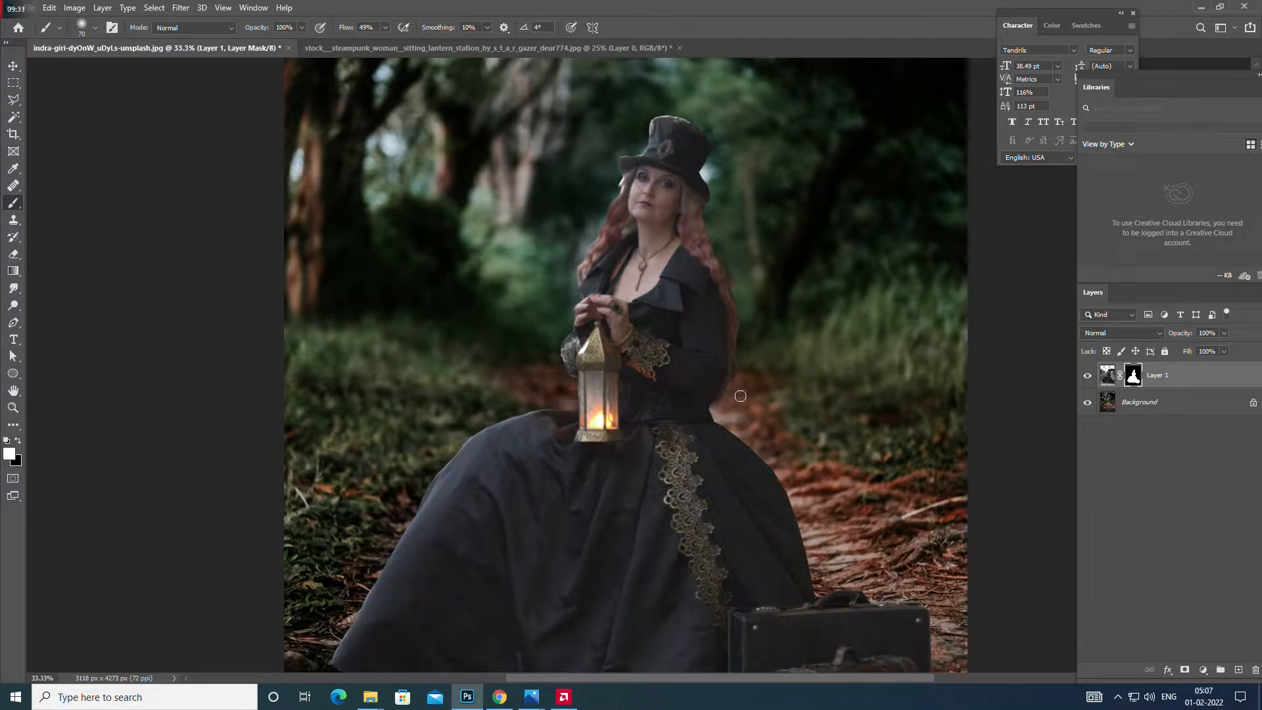
{"action": "mouse_move", "coordinate": [727, 394]}
{"action": "left_mouse_down"}
{"action": "mouse_move", "coordinate": [755, 454]}
{"action": "mouse_move", "coordinate": [743, 420]}
{"action": "mouse_move", "coordinate": [782, 437]}
{"action": "mouse_move", "coordinate": [753, 380]}
{"action": "mouse_move", "coordinate": [730, 400]}
{"action": "mouse_move", "coordinate": [758, 448]}
{"action": "mouse_move", "coordinate": [732, 394]}
{"action": "mouse_move", "coordinate": [721, 423]}
{"action": "left_mouse_up"}
{"action": "left_click", "coordinate": [18, 441]}
{"action": "key", "text": "bracketleft"}
{"action": "key", "text": "bracketleft"}
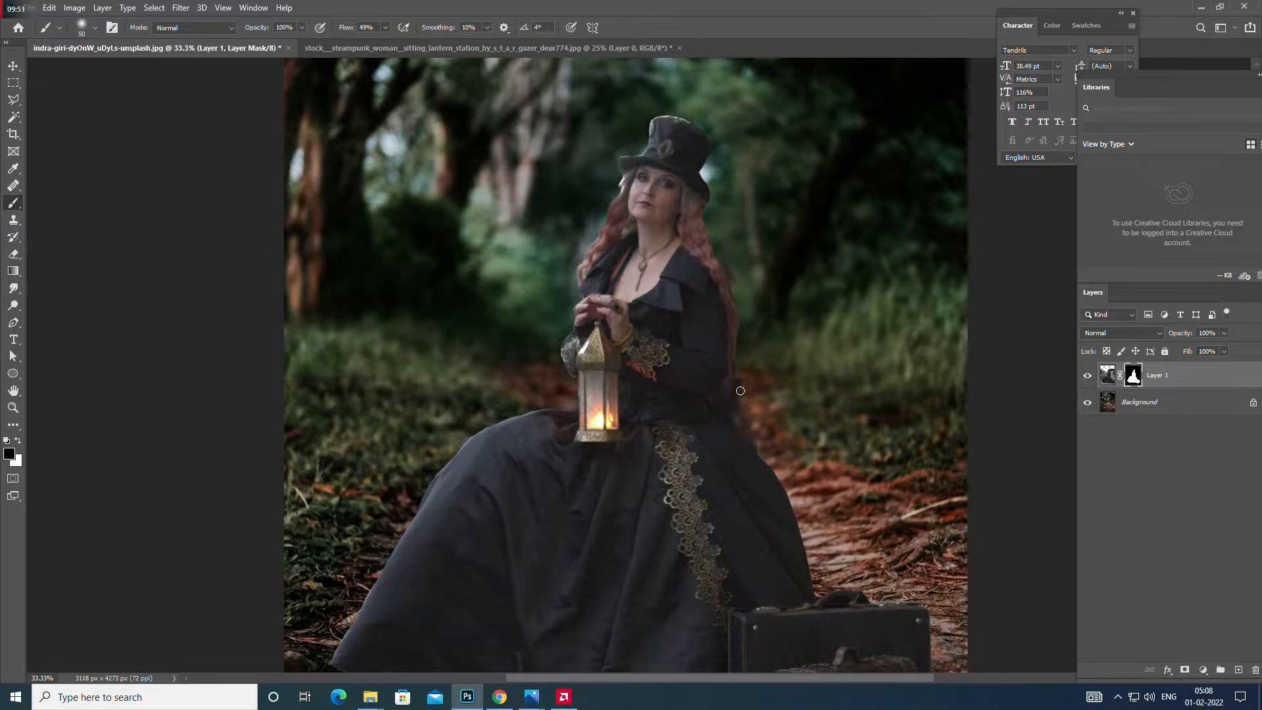
{"action": "mouse_move", "coordinate": [742, 394]}
{"action": "left_mouse_down"}
{"action": "mouse_move", "coordinate": [771, 435]}
{"action": "mouse_move", "coordinate": [757, 449]}
{"action": "mouse_move", "coordinate": [738, 416]}
{"action": "left_mouse_up"}
{"action": "left_click_drag", "start_coordinate": [738, 415], "coordinate": [779, 447]}
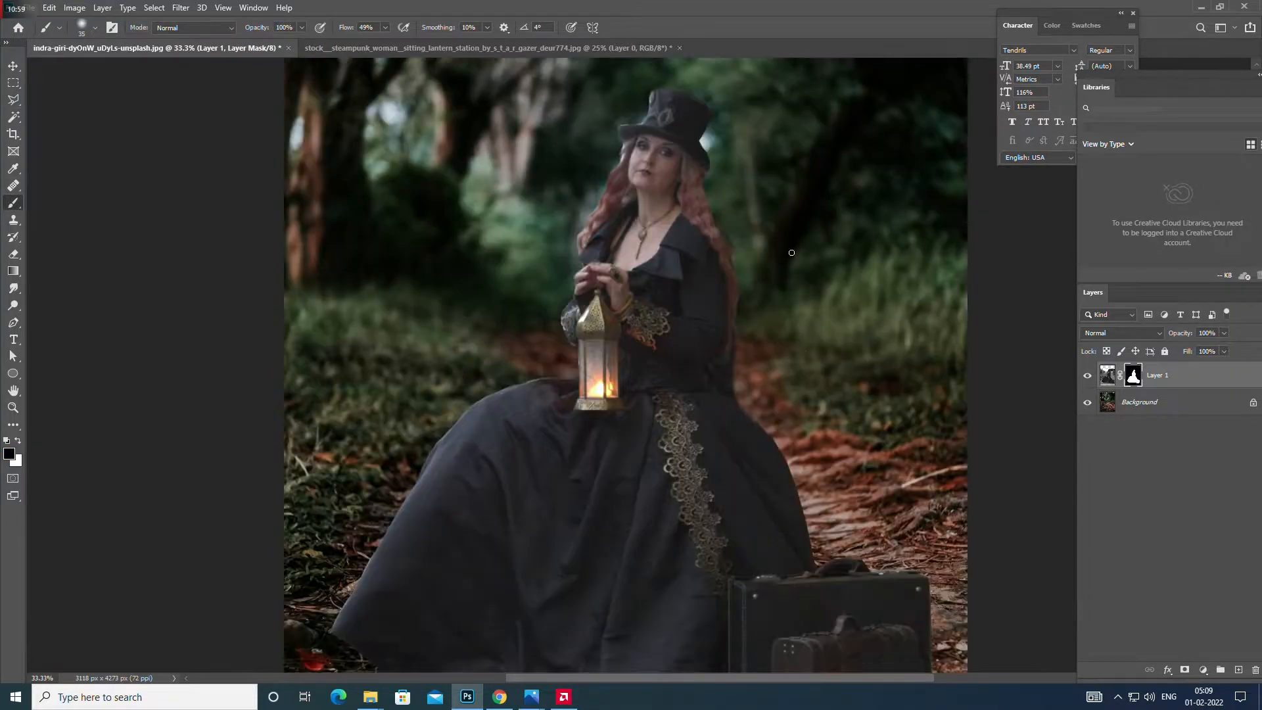
{"action": "scroll", "coordinate": [355, 507], "scroll_direction": "down", "scroll_amount": 3}
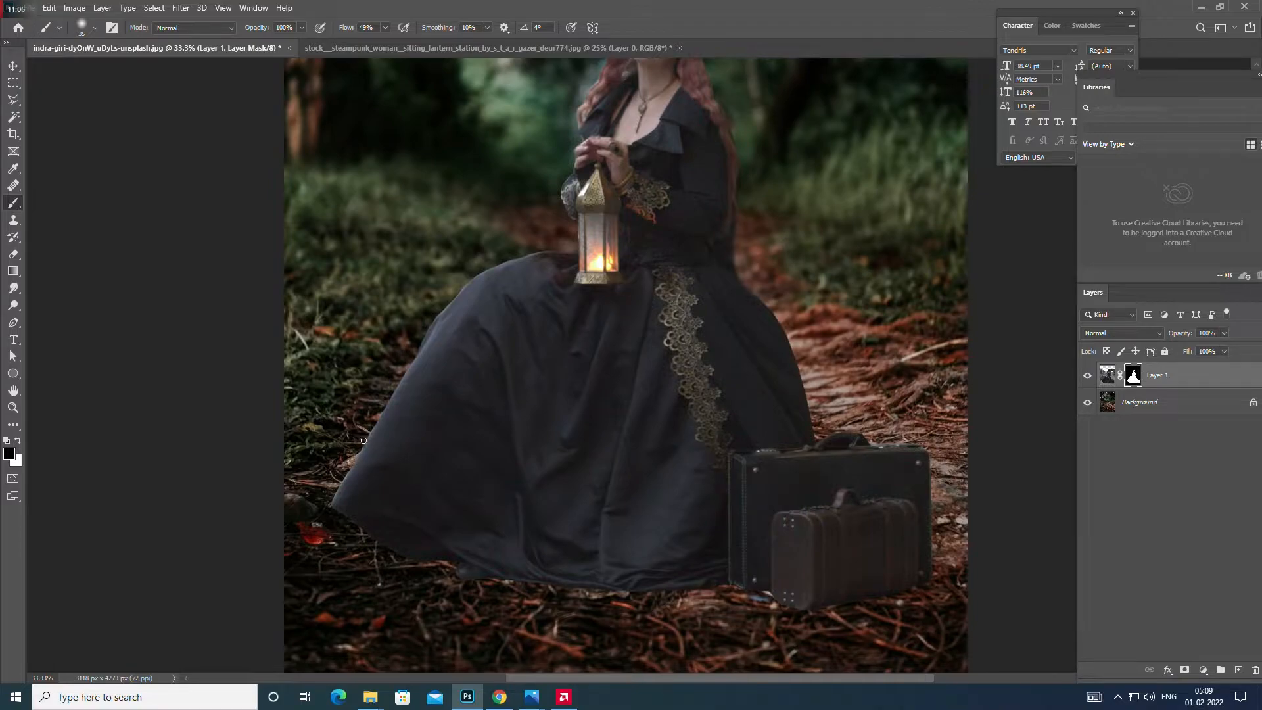
{"action": "scroll", "coordinate": [684, 381], "scroll_direction": "up", "scroll_amount": 3}
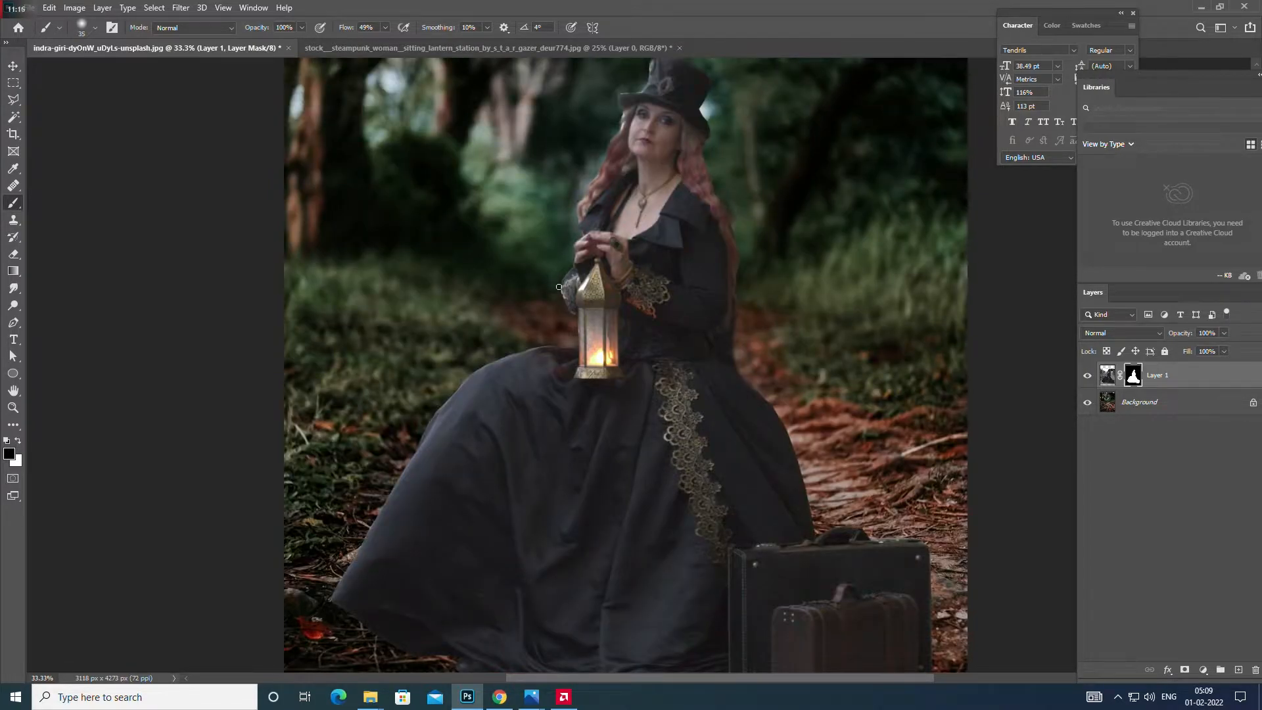
{"action": "scroll", "coordinate": [568, 279], "scroll_direction": "up", "scroll_amount": 1}
{"action": "double_click", "coordinate": [14, 391]}
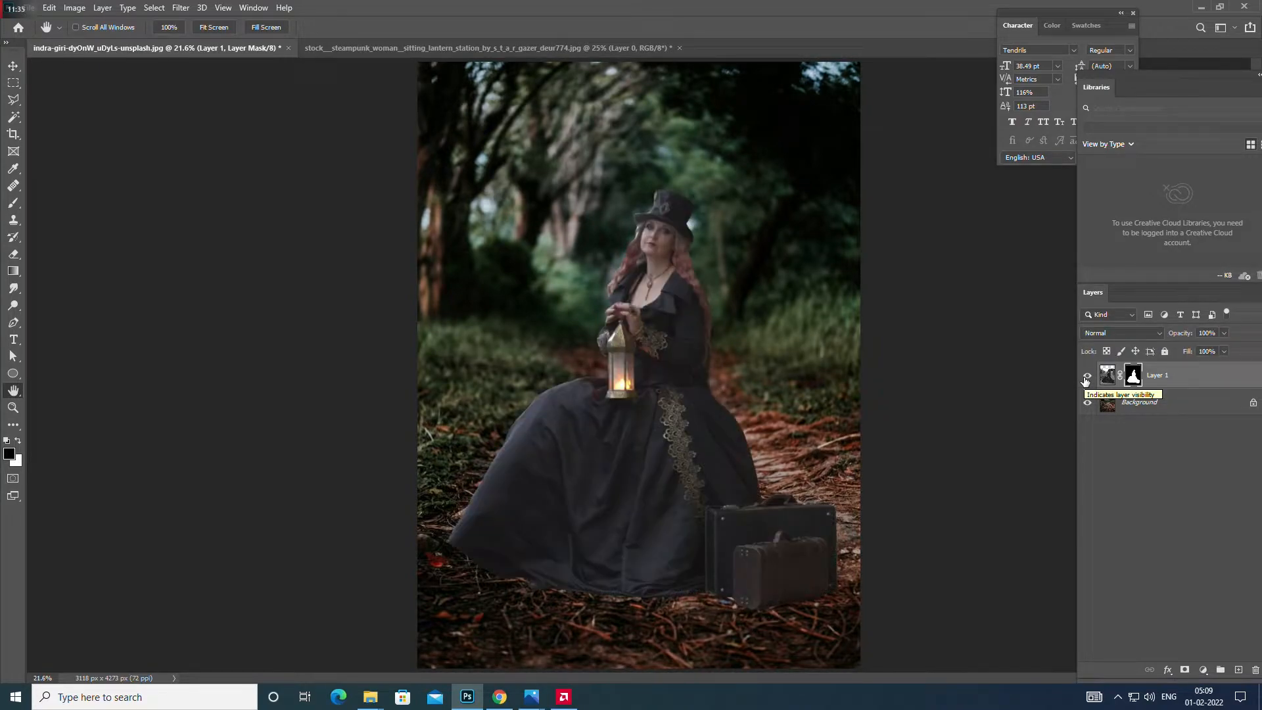
Step: Place the nathan-anderson night-sky photo into the composition, scaled to 177.66% and positioned over the upper part of the image
{"action": "left_click", "coordinate": [1200, 7]}
{"action": "left_click_drag", "start_coordinate": [363, 105], "coordinate": [554, 313]}
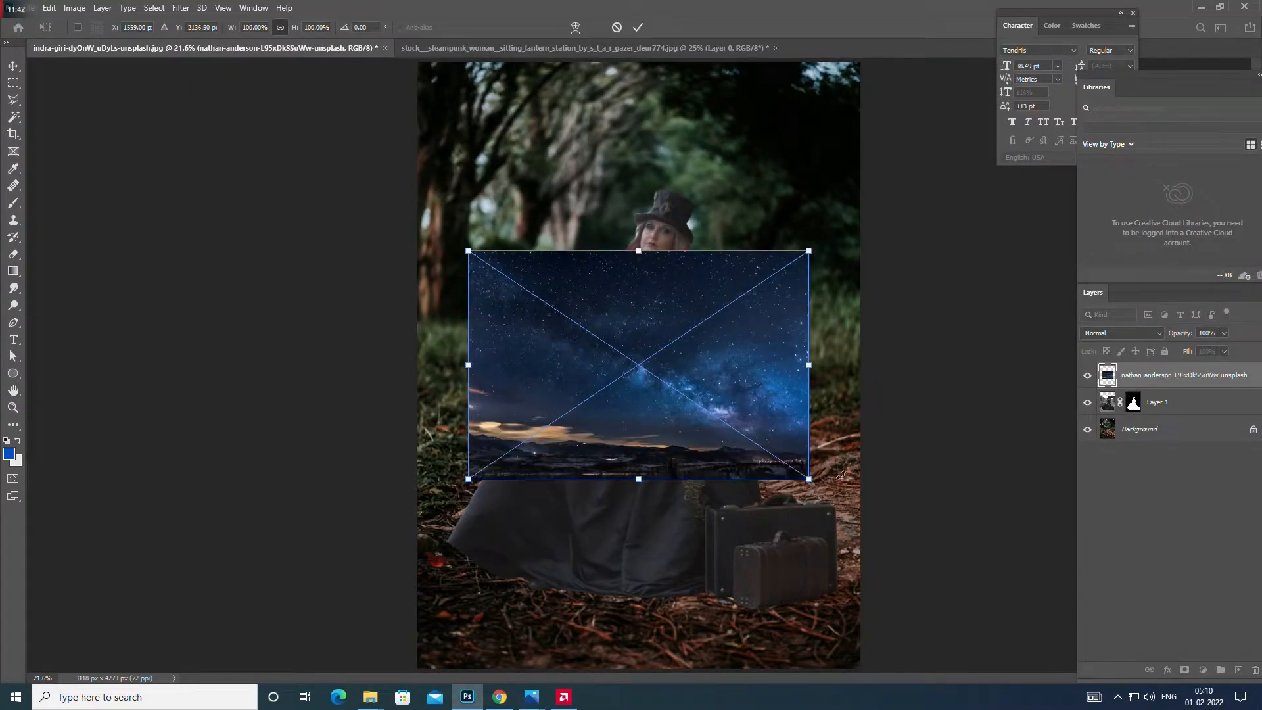
{"action": "left_click_drag", "start_coordinate": [809, 479], "coordinate": [957, 578]}
{"action": "left_click_drag", "start_coordinate": [817, 414], "coordinate": [732, 231]}
{"action": "left_click_drag", "start_coordinate": [896, 413], "coordinate": [986, 474]}
{"action": "left_click_drag", "start_coordinate": [901, 315], "coordinate": [850, 282]}
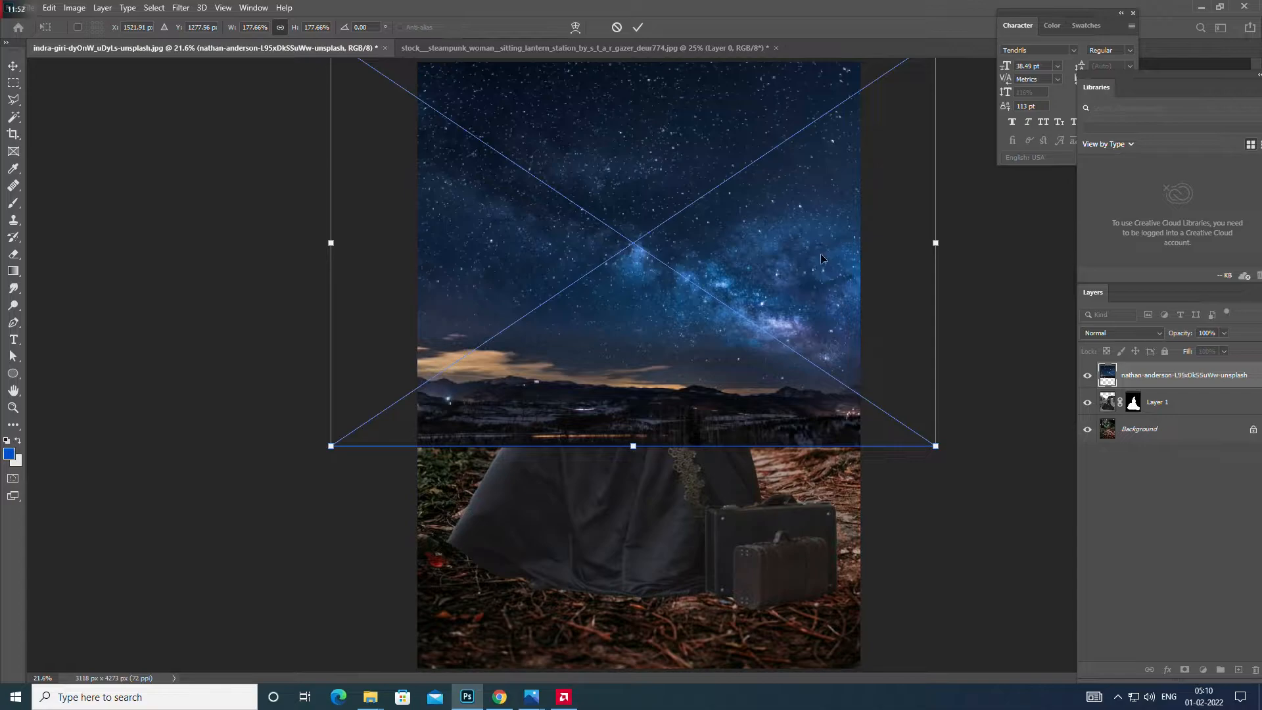
{"action": "key", "text": "ctrl+minus"}
{"action": "left_click", "coordinate": [639, 27]}
Step: Move the night-sky layer beneath the woman's layer and compare the image with the sky hidden and shown
{"action": "key", "text": "space"}
{"action": "left_click", "coordinate": [1087, 377]}
{"action": "left_click", "coordinate": [1087, 378]}
{"action": "left_click_drag", "start_coordinate": [1093, 382], "coordinate": [1165, 412]}
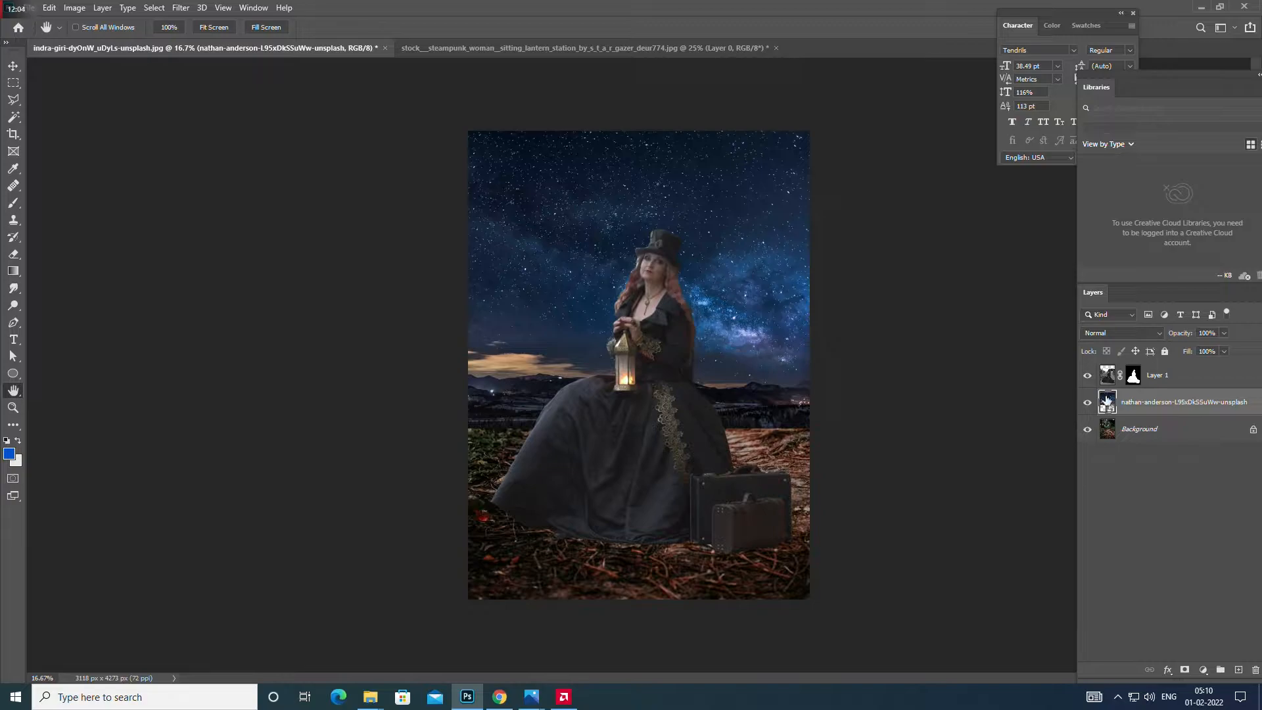
{"action": "left_click", "coordinate": [1088, 407]}
{"action": "left_click", "coordinate": [1088, 406]}
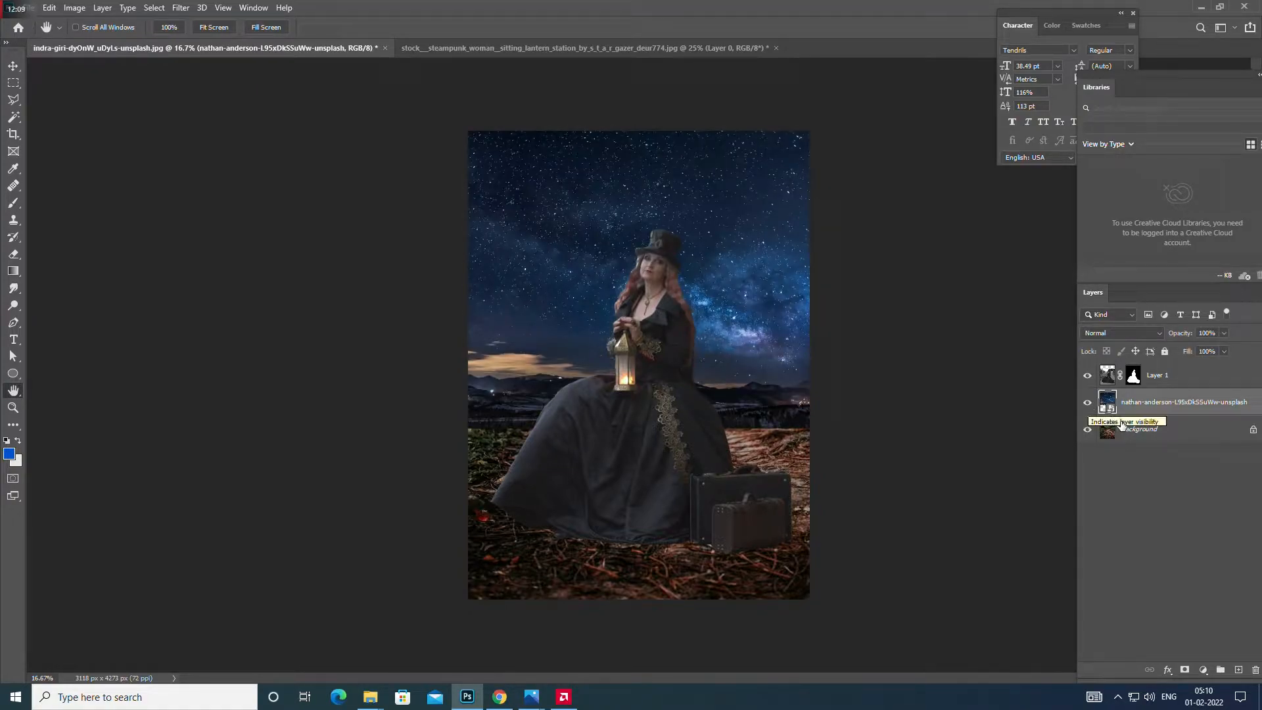
Step: Add a layer mask to the night-sky layer
{"action": "left_click", "coordinate": [1132, 381]}
{"action": "left_click", "coordinate": [1132, 401]}
{"action": "left_click", "coordinate": [1182, 671]}
Step: Paint black on the night-sky mask along the horizon with a 500 px brush at 31% flow to blend it into the ground
{"action": "left_click", "coordinate": [14, 203]}
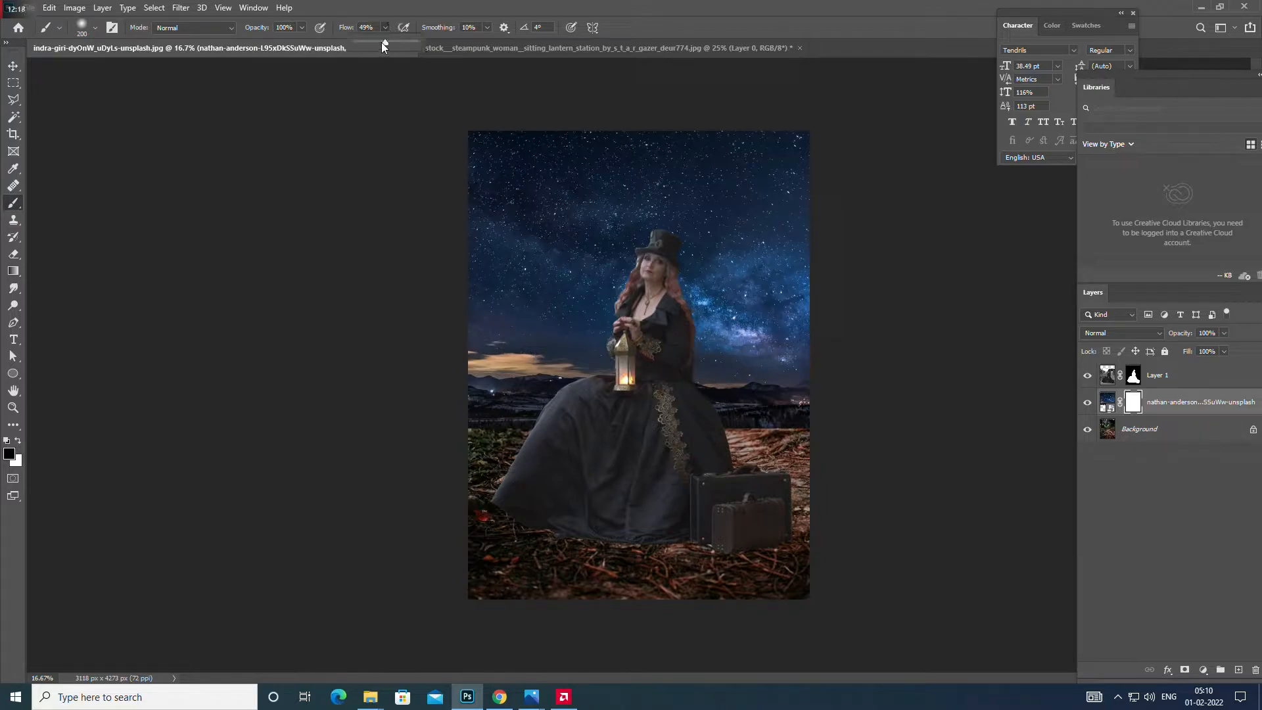
{"action": "key", "text": "bracketright"}
{"action": "key", "text": "bracketright"}
{"action": "key", "text": "bracketright"}
{"action": "key", "text": "bracketright"}
{"action": "key", "text": "bracketright"}
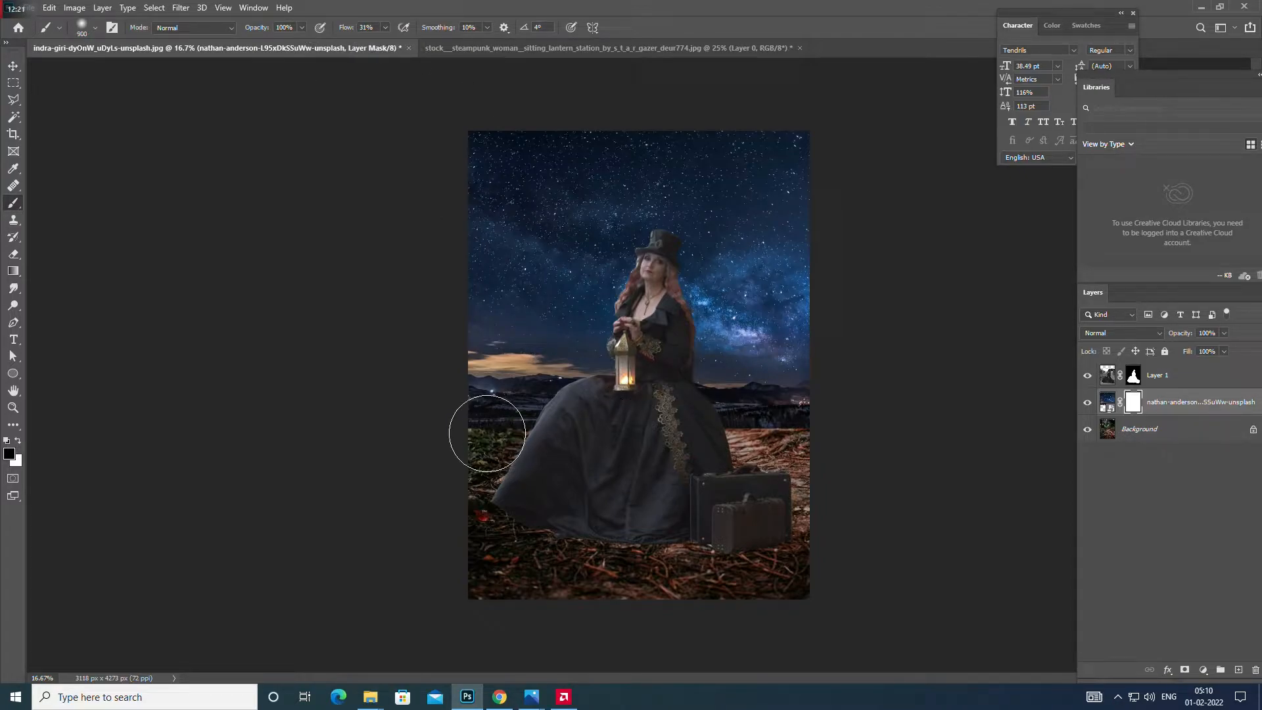
{"action": "key", "text": "bracketleft"}
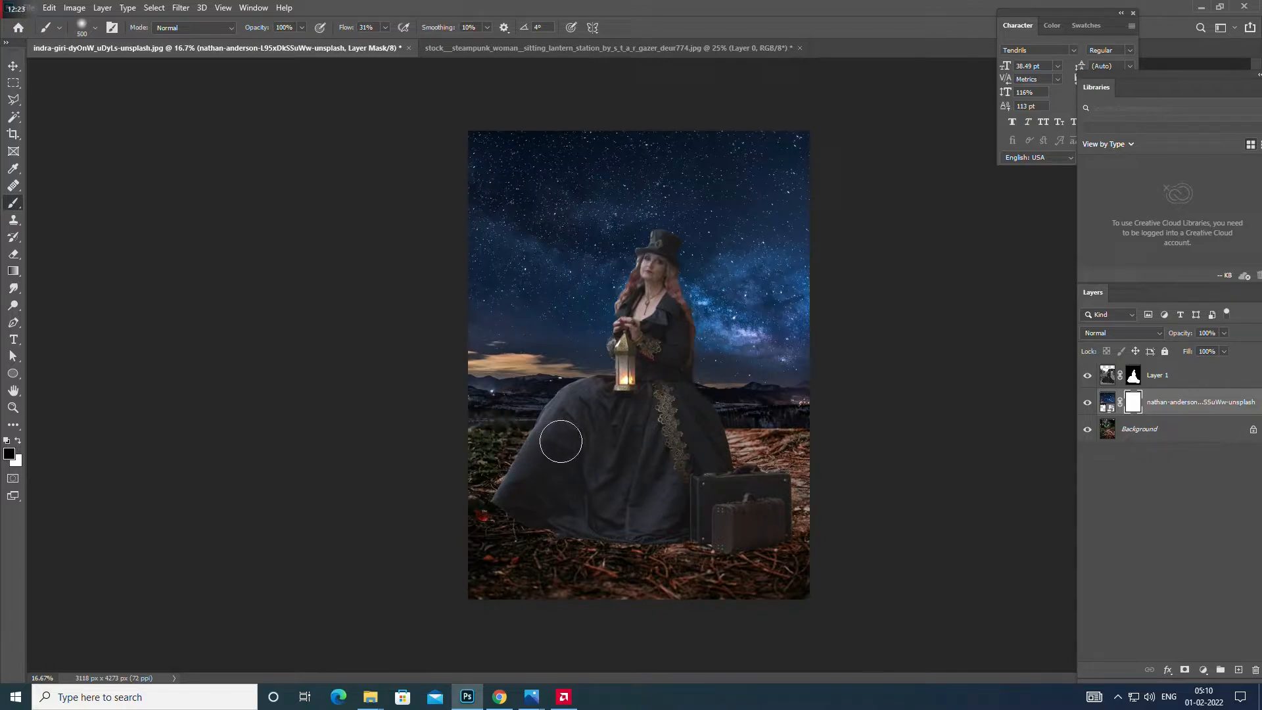
{"action": "mouse_move", "coordinate": [473, 441]}
{"action": "left_mouse_down"}
{"action": "mouse_move", "coordinate": [645, 439]}
{"action": "mouse_move", "coordinate": [475, 438]}
{"action": "mouse_move", "coordinate": [511, 428]}
{"action": "mouse_move", "coordinate": [830, 437]}
{"action": "mouse_move", "coordinate": [713, 442]}
{"action": "mouse_move", "coordinate": [809, 436]}
{"action": "mouse_move", "coordinate": [713, 450]}
{"action": "mouse_move", "coordinate": [815, 511]}
{"action": "mouse_move", "coordinate": [773, 337]}
{"action": "mouse_move", "coordinate": [770, 393]}
{"action": "left_mouse_up"}
Step: Restore parts of the horizon on the night-sky mask using white and a smaller 150 px brush
{"action": "left_click", "coordinate": [17, 441]}
{"action": "key", "text": "bracketleft"}
{"action": "key", "text": "bracketleft"}
{"action": "key", "text": "bracketleft"}
{"action": "key", "text": "bracketleft"}
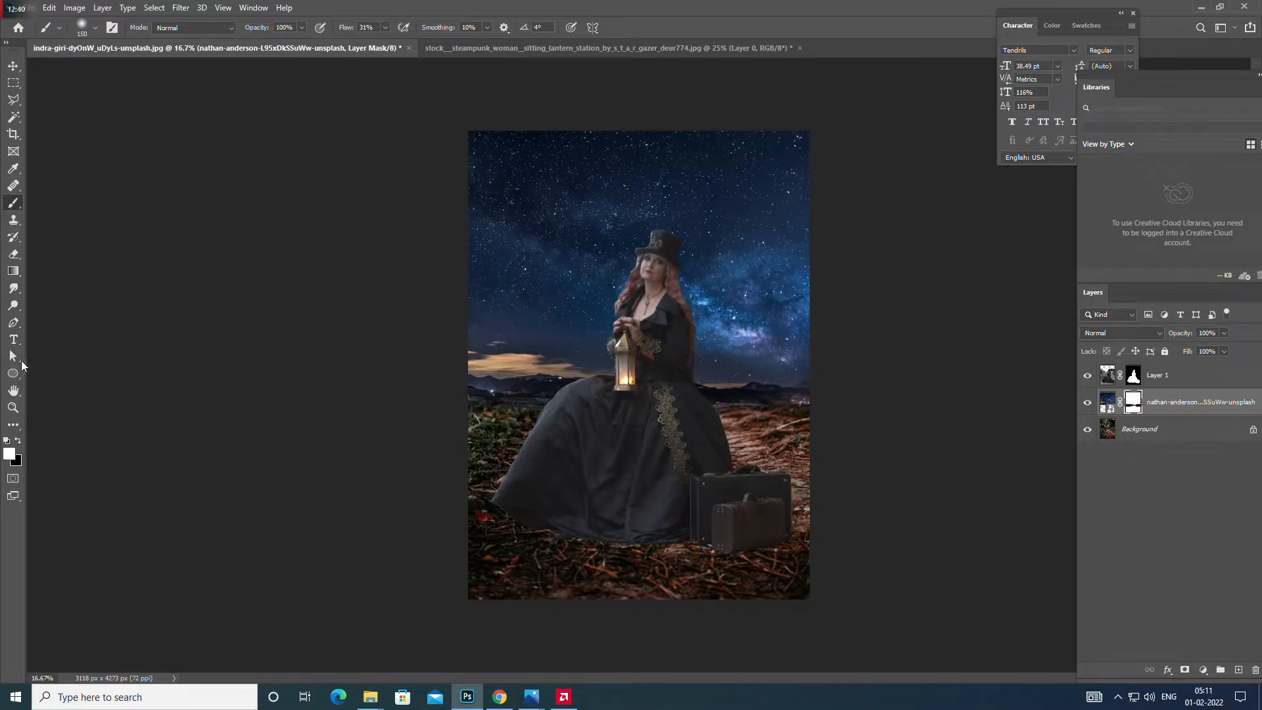
Step: Refine the blend between ground and sky on the night-sky mask with black, using a 200 px brush
{"action": "left_click", "coordinate": [19, 443]}
{"action": "key", "text": "bracketright"}
{"action": "key", "text": "bracketright"}
{"action": "key", "text": "bracketright"}
{"action": "key", "text": "bracketright"}
{"action": "key", "text": "bracketright"}
{"action": "key", "text": "bracketleft"}
{"action": "key", "text": "bracketleft"}
{"action": "key", "text": "bracketleft"}
Step: Shift the night-sky layer slightly upward with Free Transform
{"action": "key", "text": "ctrl+t"}
{"action": "left_click_drag", "start_coordinate": [646, 247], "coordinate": [650, 236]}
{"action": "left_click_drag", "start_coordinate": [668, 289], "coordinate": [669, 297]}
{"action": "left_click", "coordinate": [650, 27]}
Step: Compare the composition with the night-sky layer hidden and shown
{"action": "key", "text": "b"}
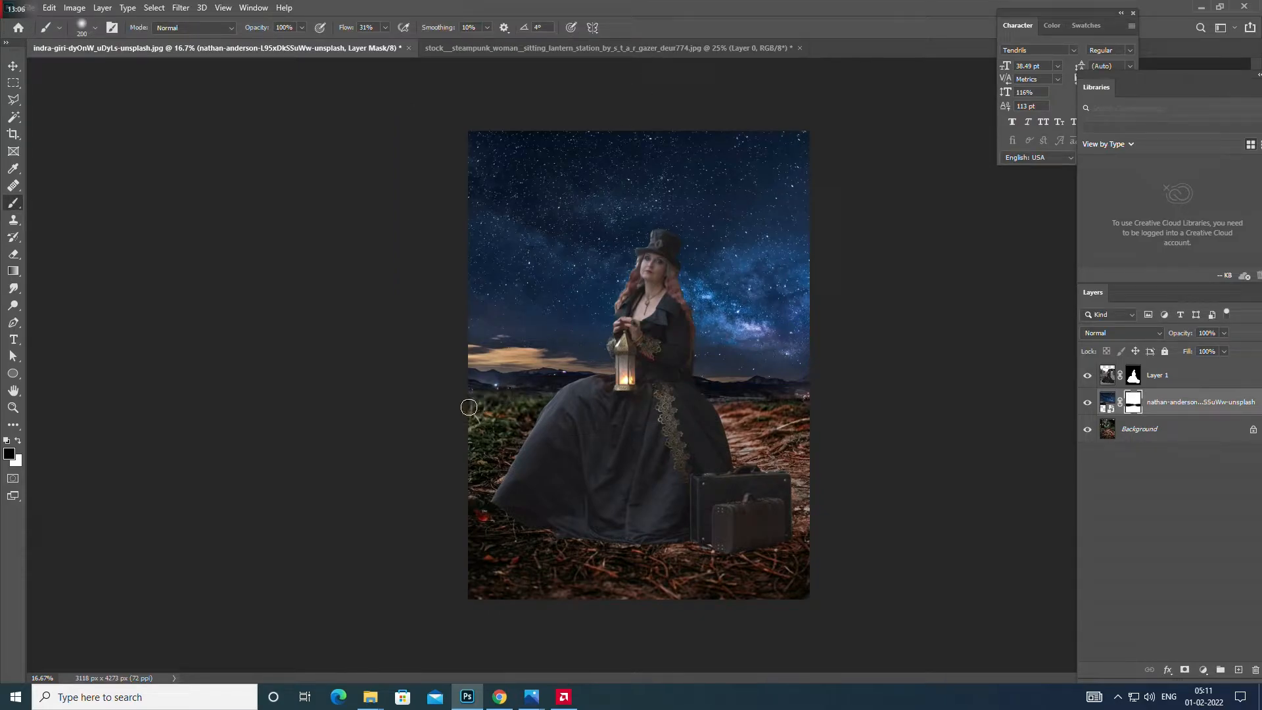
{"action": "key", "text": "bracketleft"}
{"action": "left_click", "coordinate": [1088, 403]}
{"action": "left_click", "coordinate": [1087, 403]}
{"action": "left_click", "coordinate": [1087, 403]}
{"action": "left_click", "coordinate": [1088, 403]}
Step: Restore the trailing hair and back edge on the woman's layer mask with white, using a brush reduced to 45 px
{"action": "left_click_drag", "start_coordinate": [1148, 74], "coordinate": [1054, 43]}
{"action": "key", "text": "ctrl+plus"}
{"action": "key", "text": "ctrl+plus"}
{"action": "scroll", "coordinate": [798, 482], "scroll_direction": "up", "scroll_amount": 2}
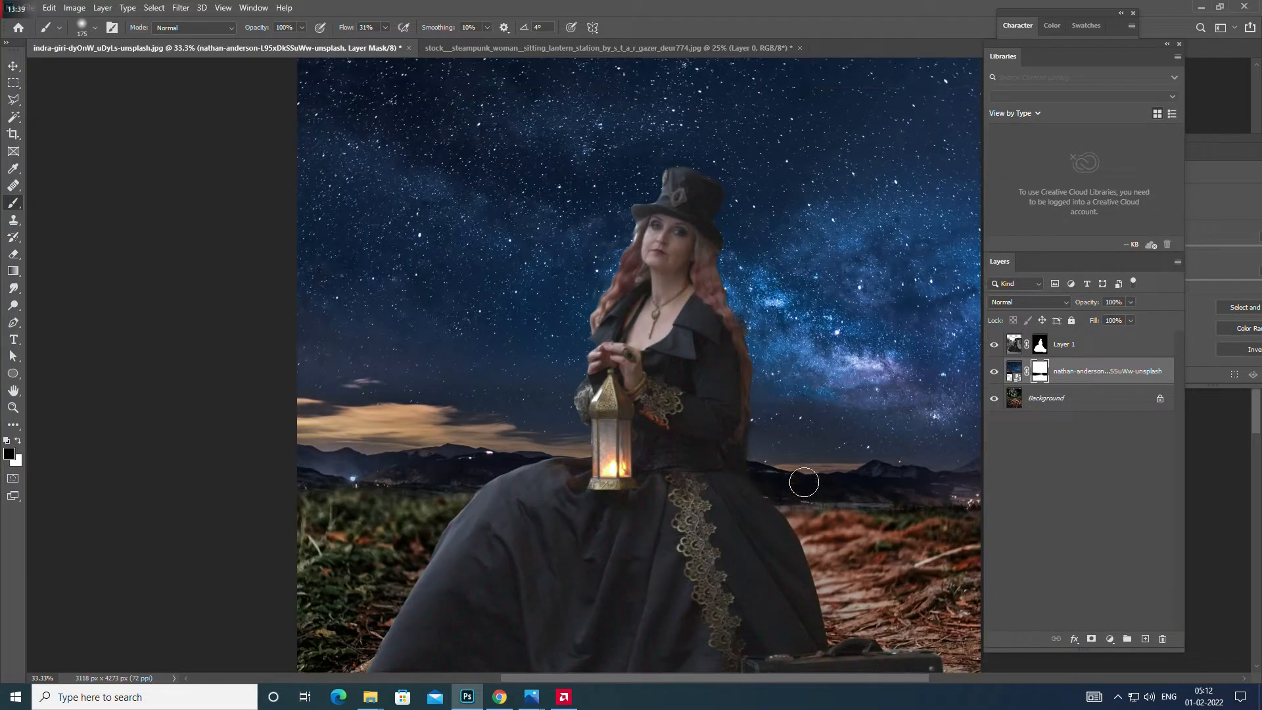
{"action": "left_click", "coordinate": [1040, 344]}
{"action": "key", "text": "ctrl+plus"}
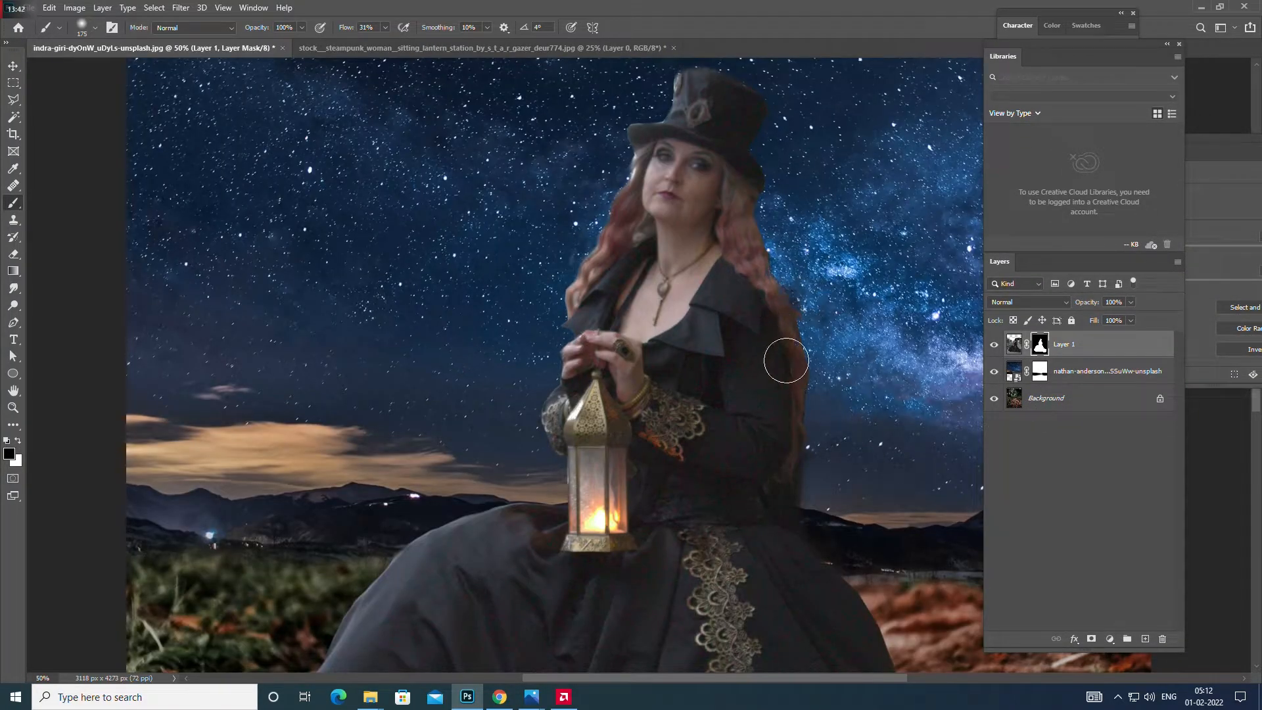
{"action": "left_click", "coordinate": [18, 441]}
{"action": "key", "text": "bracketleft"}
{"action": "key", "text": "bracketleft"}
{"action": "key", "text": "bracketleft"}
{"action": "key", "text": "bracketleft"}
{"action": "key", "text": "bracketleft"}
{"action": "key", "text": "bracketleft"}
{"action": "key", "text": "bracketleft"}
{"action": "key", "text": "bracketleft"}
{"action": "key", "text": "bracketleft"}
{"action": "scroll", "coordinate": [659, 278], "scroll_direction": "up", "scroll_amount": 1}
{"action": "key", "text": "ctrl+minus"}
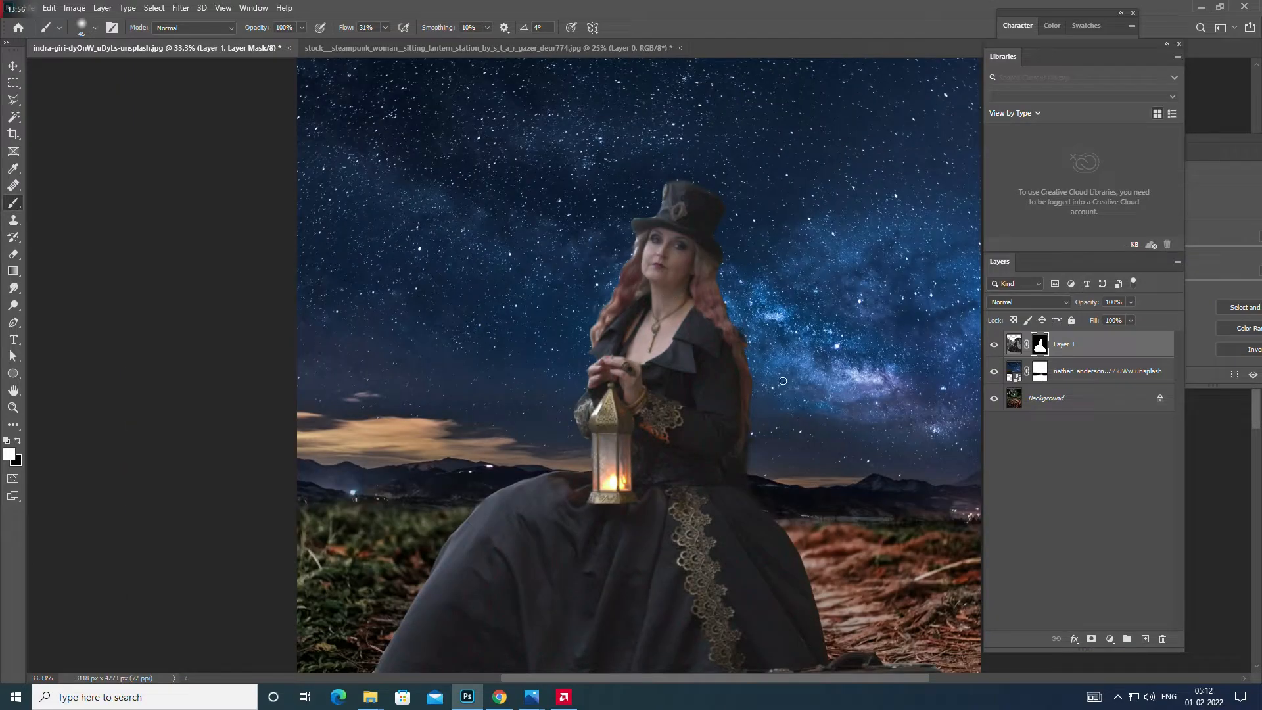
{"action": "left_click", "coordinate": [13, 99]}
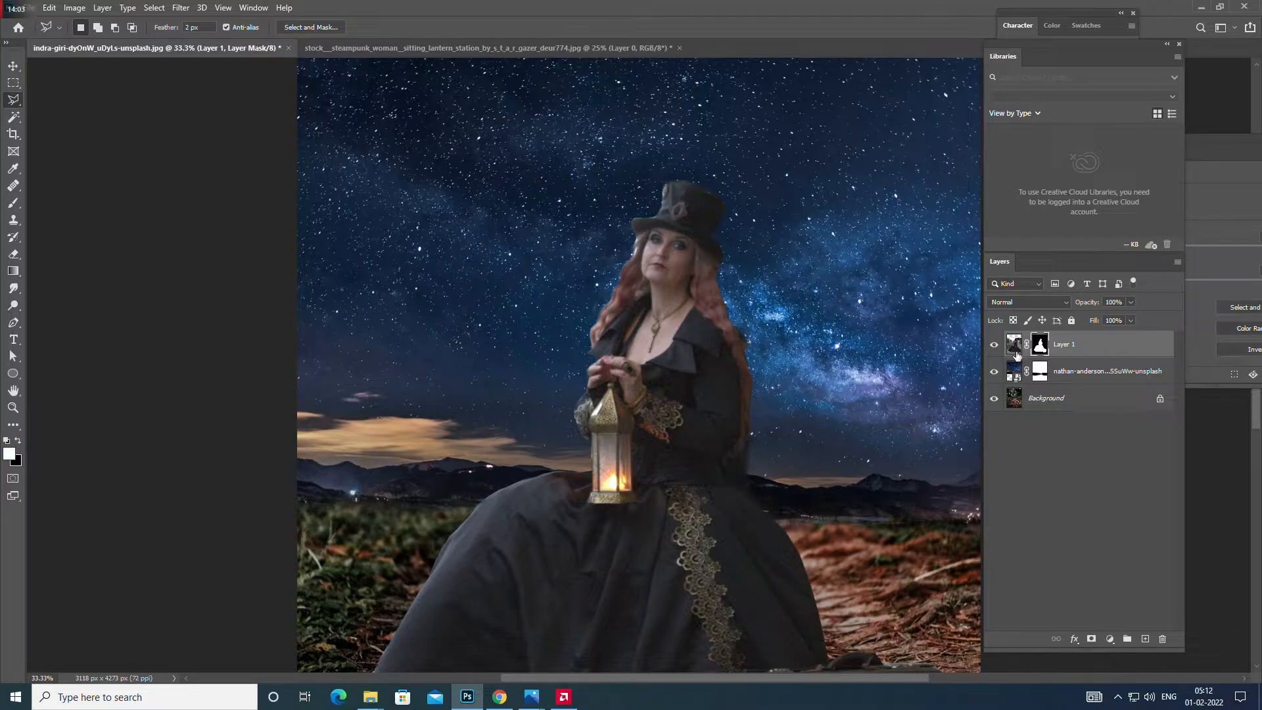
{"action": "right_click", "coordinate": [1066, 348]}
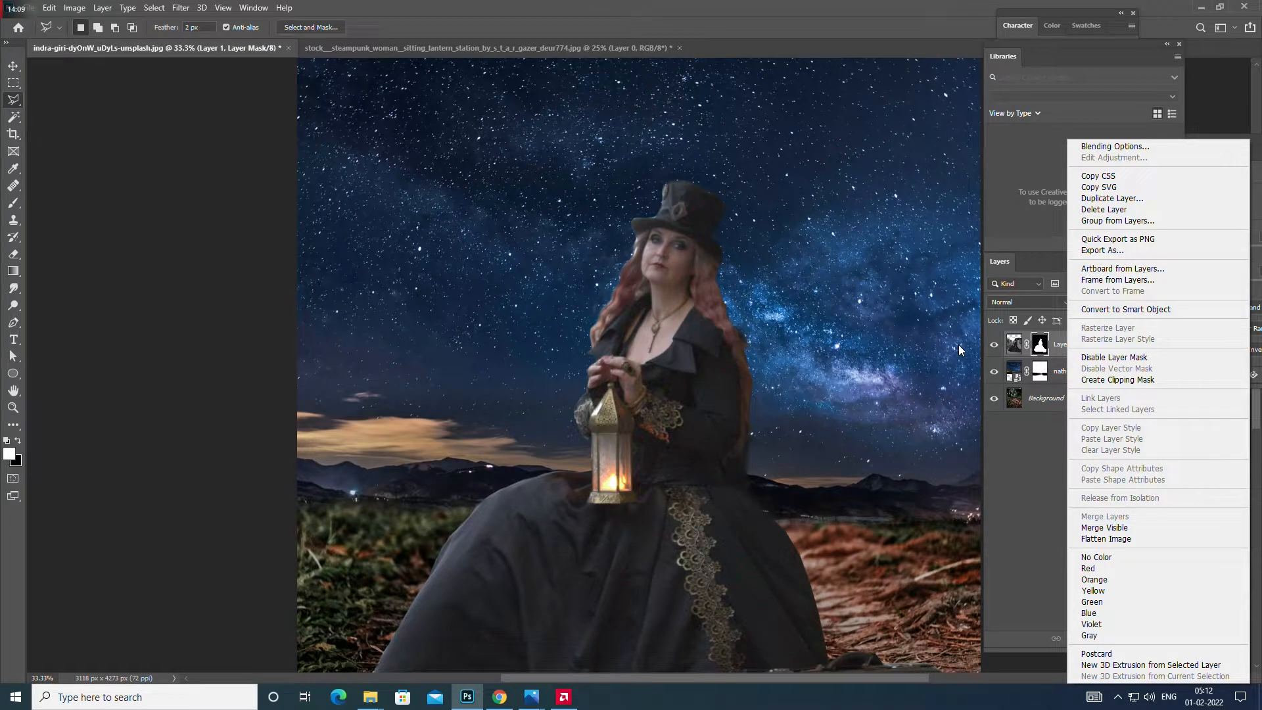
{"action": "left_click", "coordinate": [1056, 351]}
{"action": "left_click", "coordinate": [1014, 343]}
{"action": "left_click", "coordinate": [13, 202]}
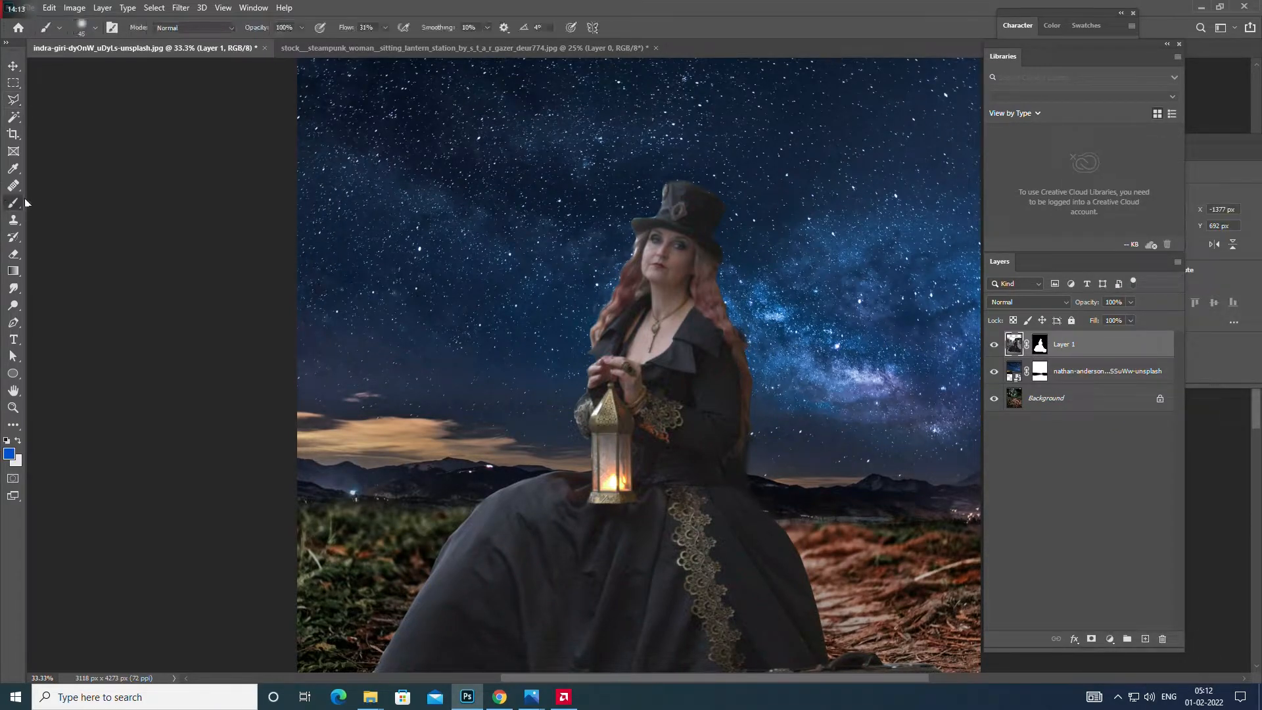
{"action": "key", "text": "ctrl+plus"}
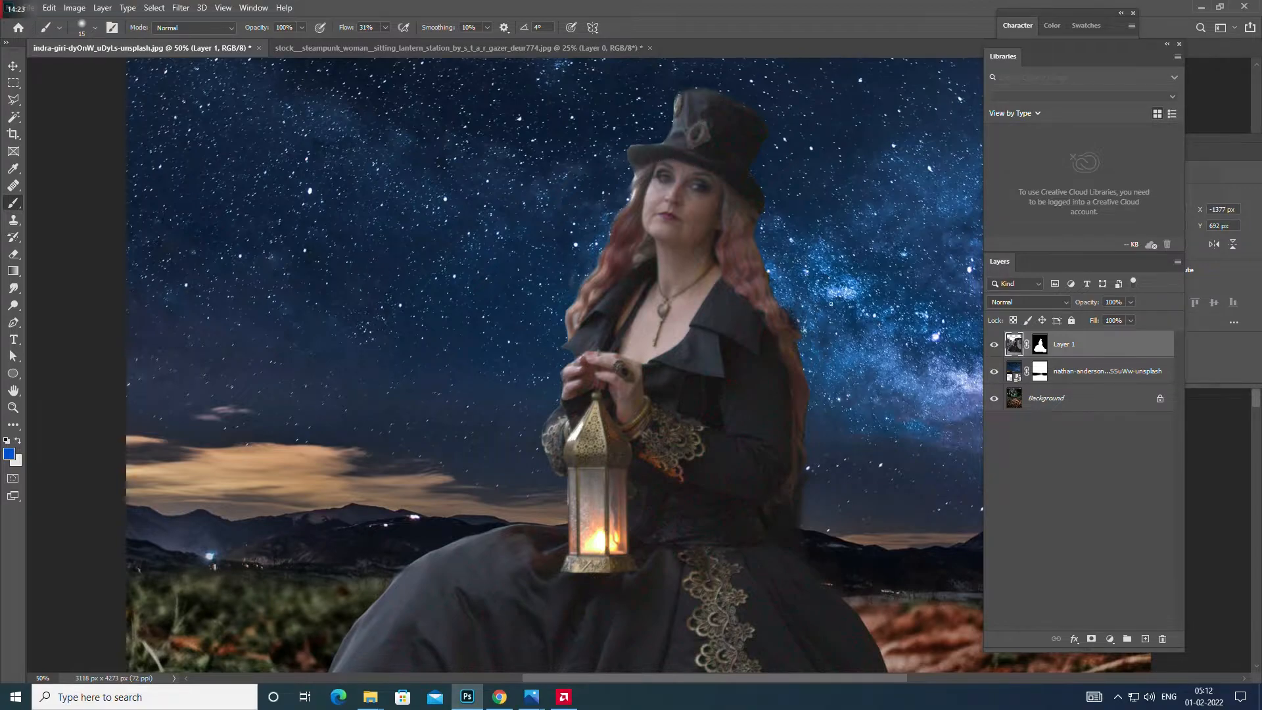
{"action": "key", "text": "ctrl+minus"}
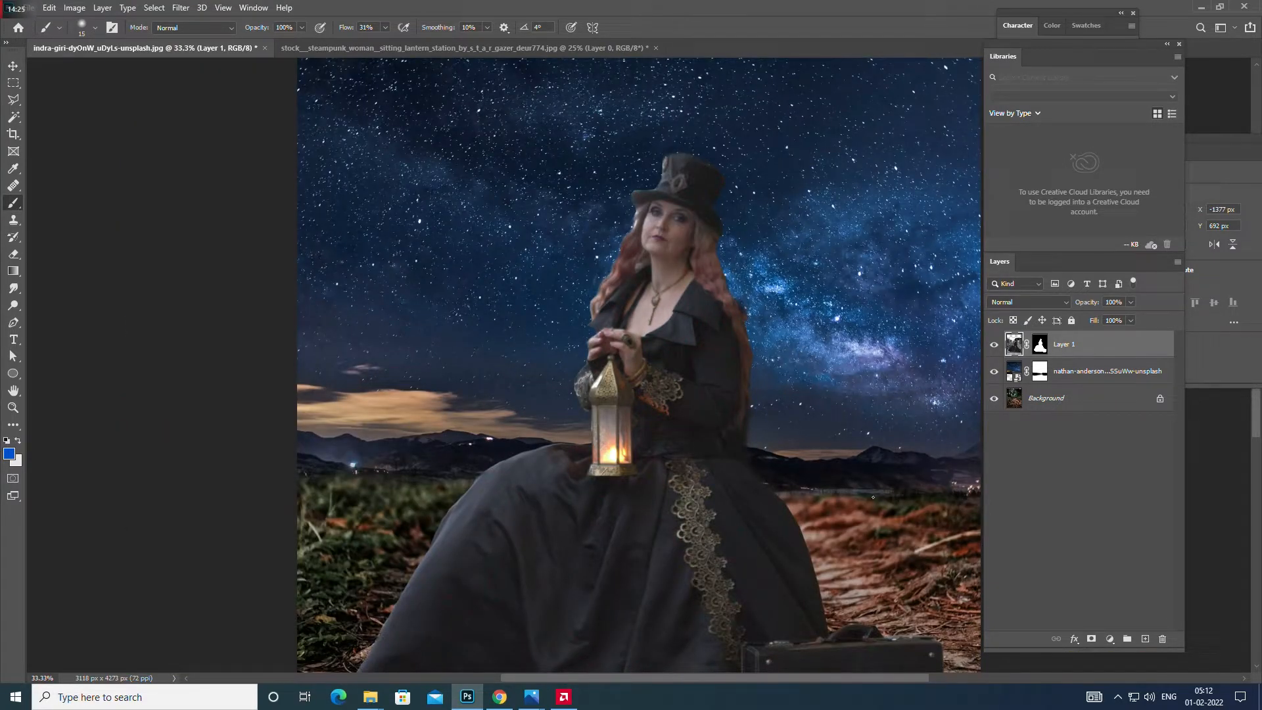
Step: Touch up the edges of the woman's layer mask with white and black, and compare the image with her layer hidden and shown
{"action": "left_click", "coordinate": [1038, 344]}
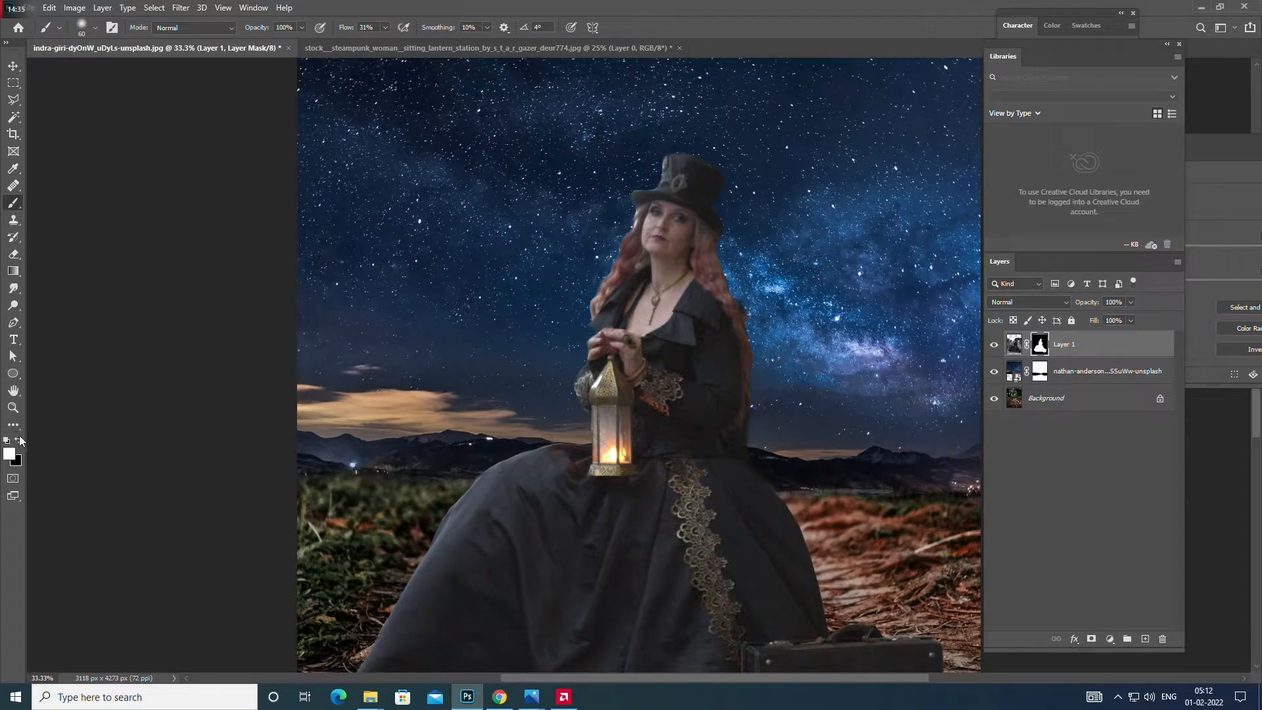
{"action": "key", "text": "x"}
{"action": "key", "text": "ctrl+minus"}
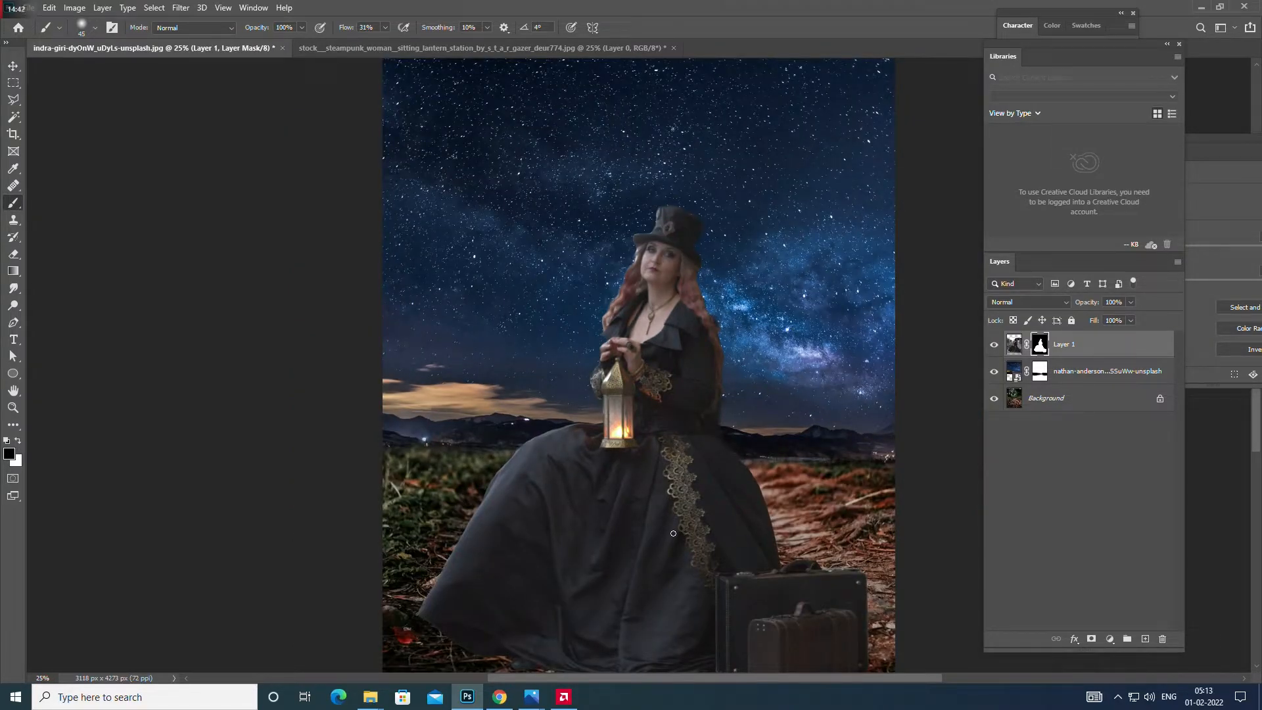
{"action": "double_click", "coordinate": [13, 390]}
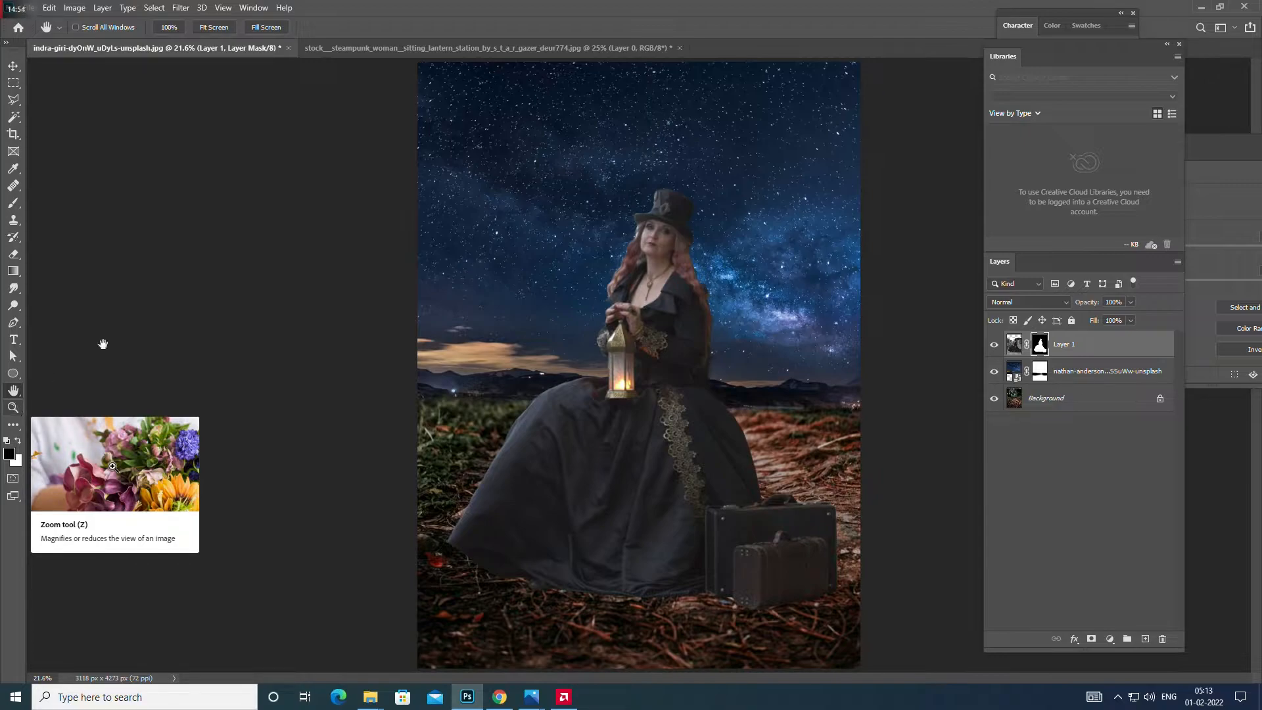
{"action": "left_click", "coordinate": [993, 345]}
{"action": "left_click", "coordinate": [993, 344]}
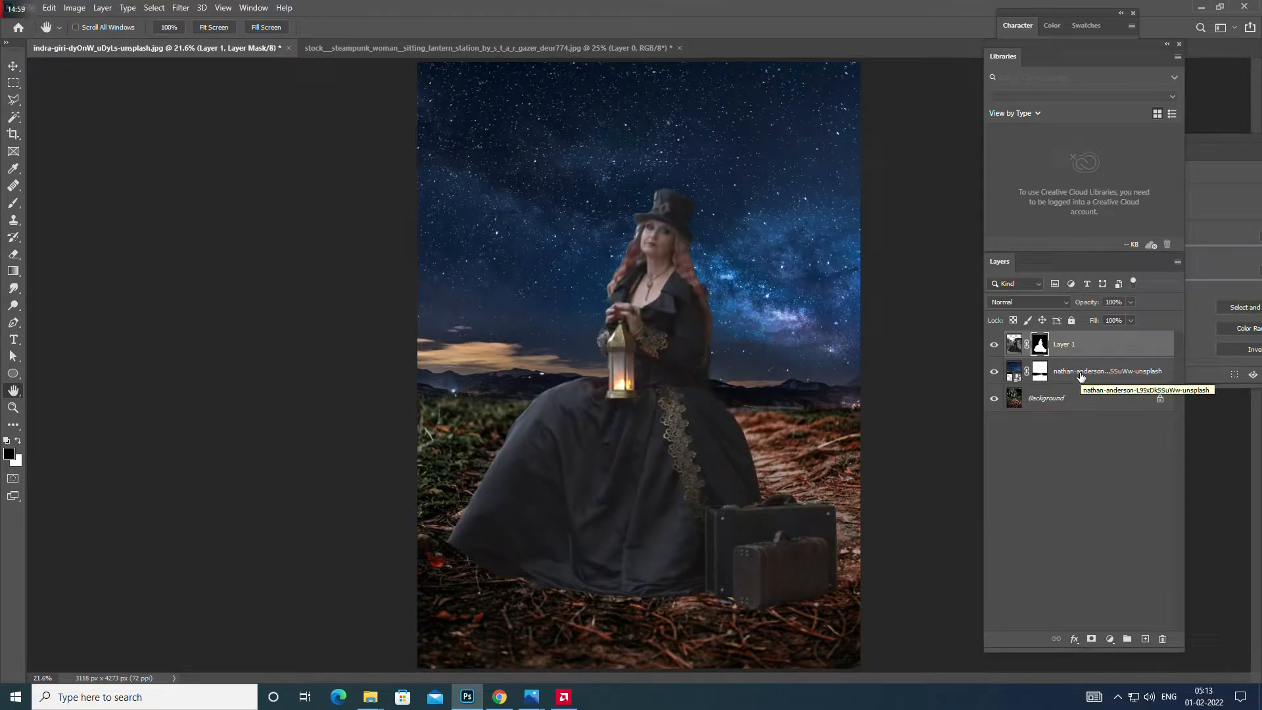
Step: Nudge the woman's layer slightly up and to the left with Free Transform
{"action": "key", "text": "ctrl+minus"}
{"action": "key", "text": "ctrl+t"}
{"action": "mouse_move", "coordinate": [715, 318]}
{"action": "left_mouse_down"}
{"action": "mouse_move", "coordinate": [717, 335]}
{"action": "mouse_move", "coordinate": [718, 316]}
{"action": "left_mouse_up"}
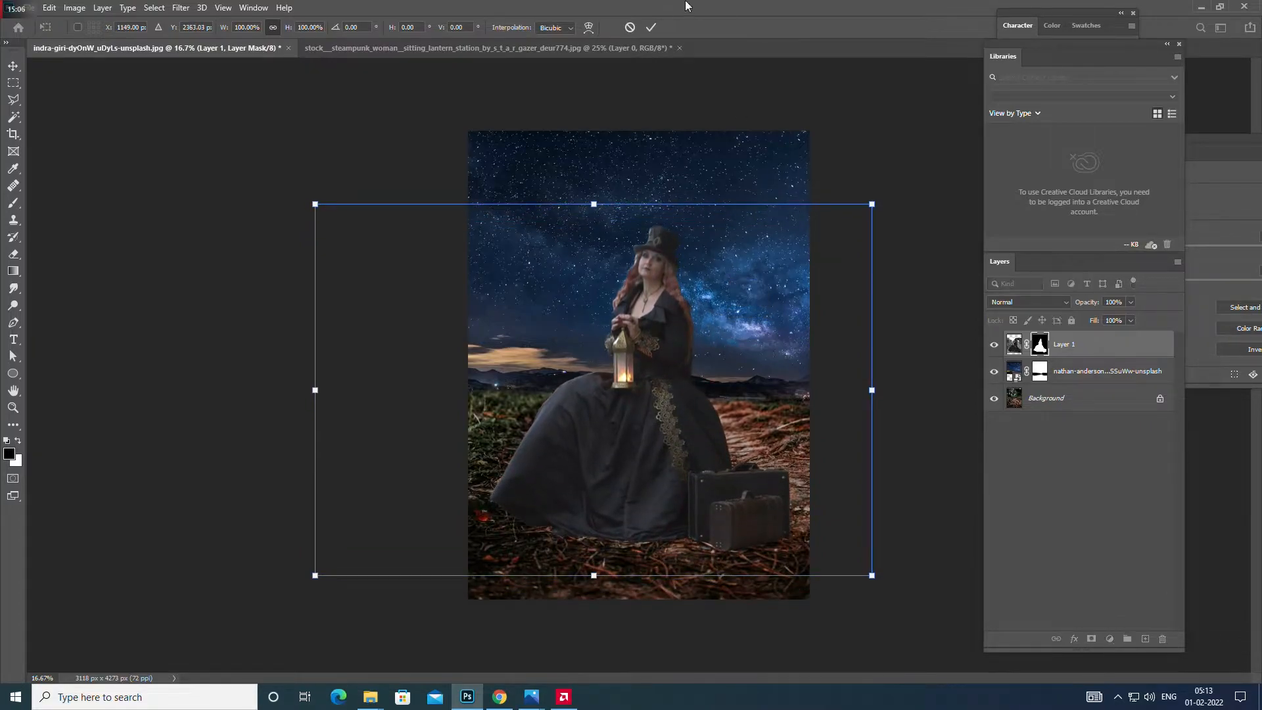
{"action": "left_click", "coordinate": [651, 27]}
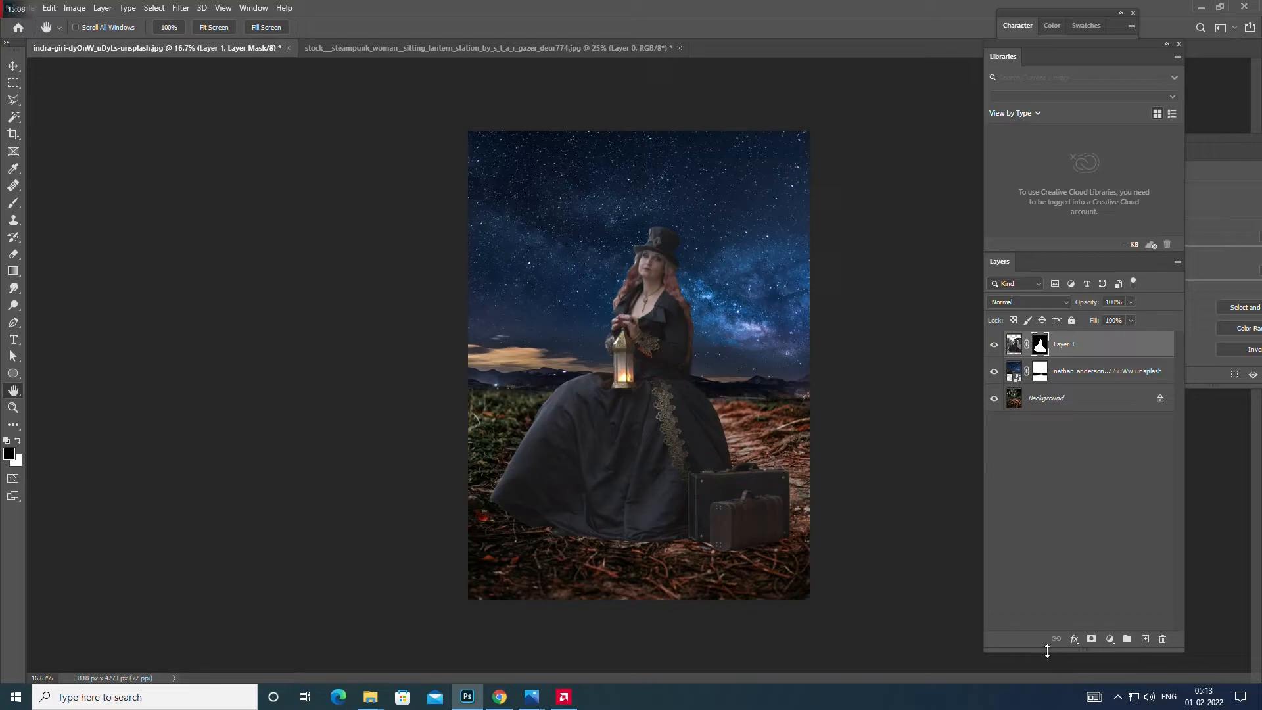
Step: Convert the woman's masked layer to a smart object and rasterize it, checking the result by hiding and showing the layer
{"action": "key", "text": "ctrl+plus"}
{"action": "key", "text": "ctrl+plus"}
{"action": "right_click", "coordinate": [1059, 354]}
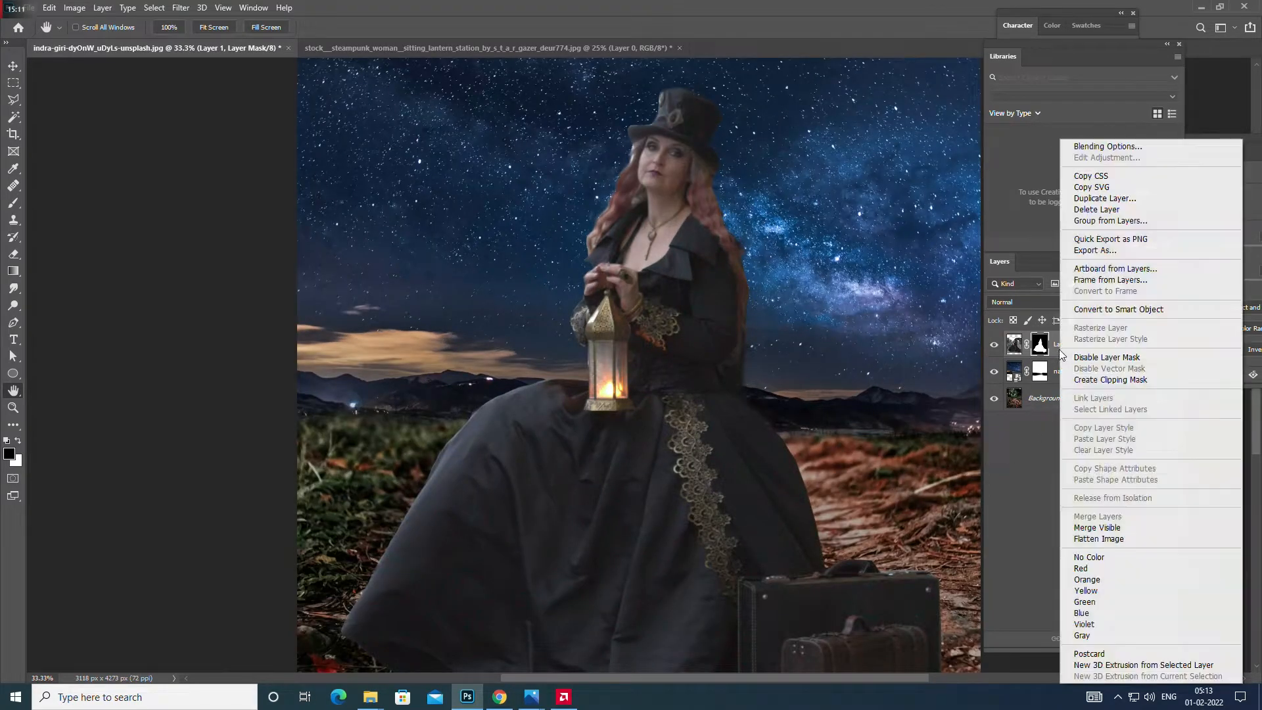
{"action": "left_click", "coordinate": [1125, 309]}
{"action": "right_click", "coordinate": [1072, 350]}
{"action": "left_click", "coordinate": [1048, 350]}
{"action": "right_click", "coordinate": [1048, 350]}
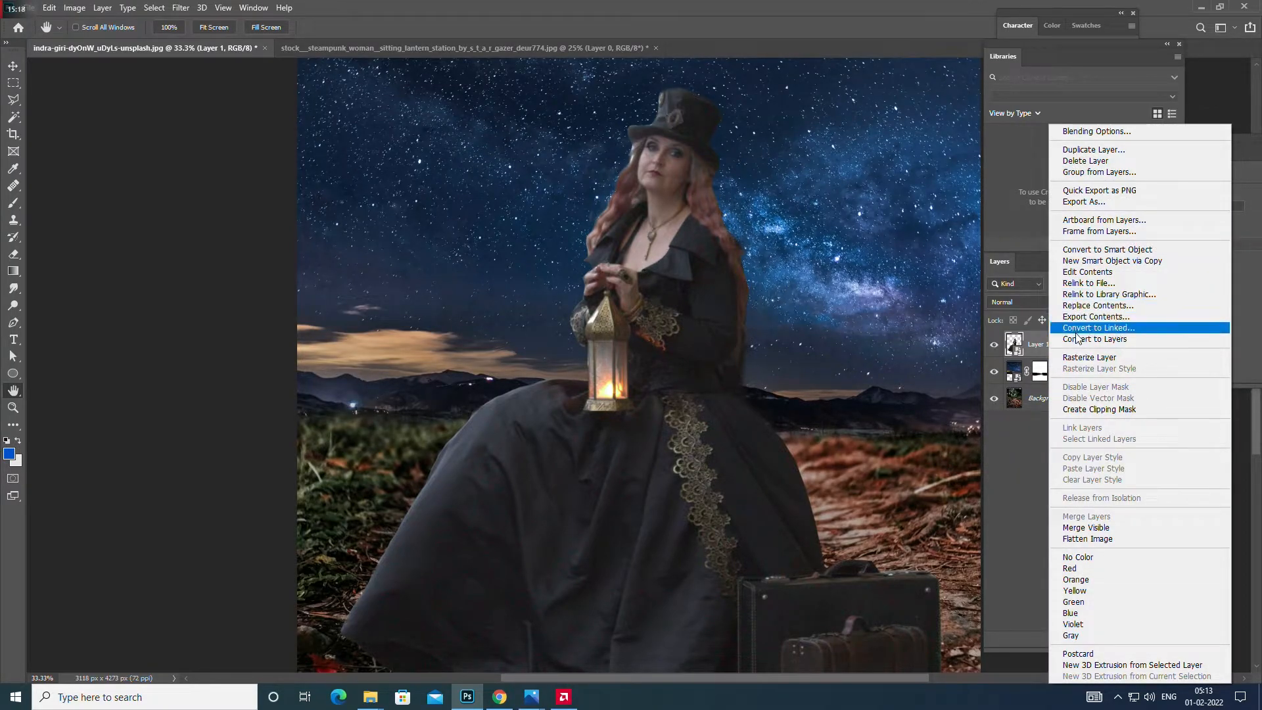
{"action": "left_click", "coordinate": [1089, 357]}
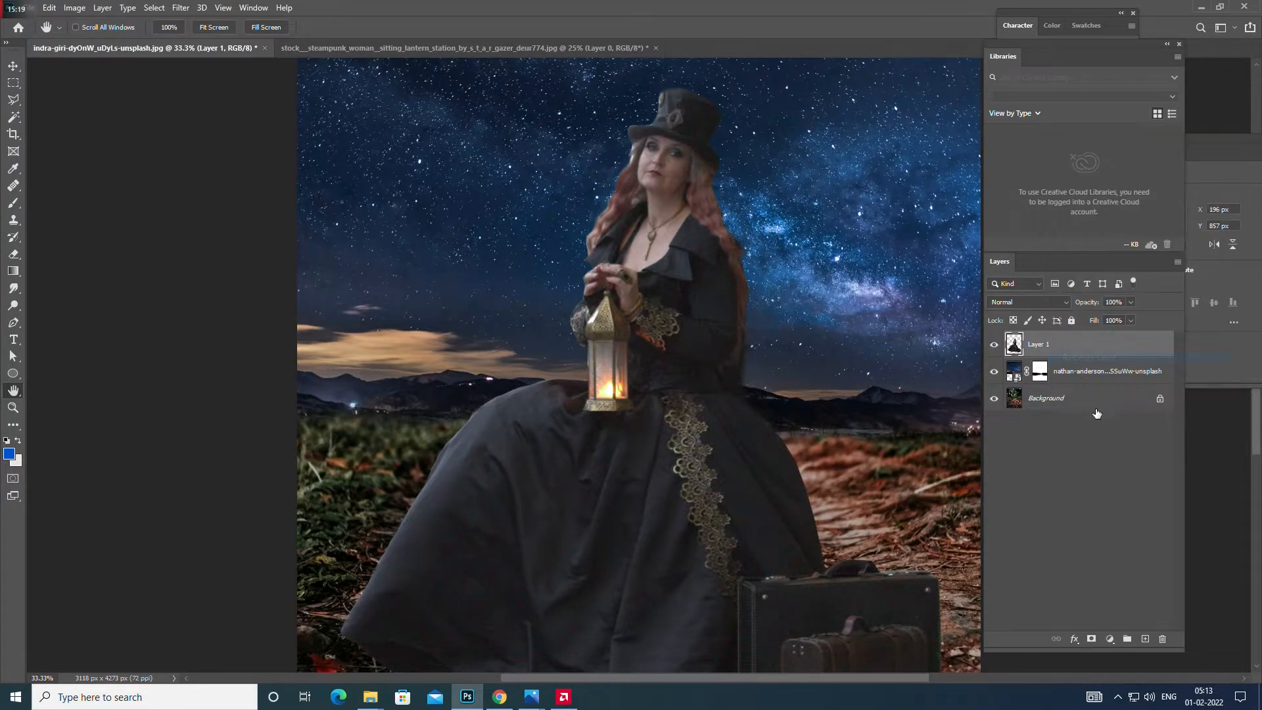
{"action": "left_click", "coordinate": [993, 346]}
{"action": "left_click", "coordinate": [993, 346]}
Step: Outline the outer edge of the hair on the right side of the woman's face with the Polygonal Lasso and copy it to a new layer
{"action": "key", "text": "l"}
{"action": "left_click", "coordinate": [702, 201]}
{"action": "left_click", "coordinate": [731, 252]}
{"action": "left_click", "coordinate": [752, 258]}
{"action": "left_click", "coordinate": [756, 215]}
{"action": "left_click", "coordinate": [743, 199]}
{"action": "left_click", "coordinate": [730, 190]}
{"action": "left_click", "coordinate": [707, 180]}
{"action": "left_click", "coordinate": [707, 181]}
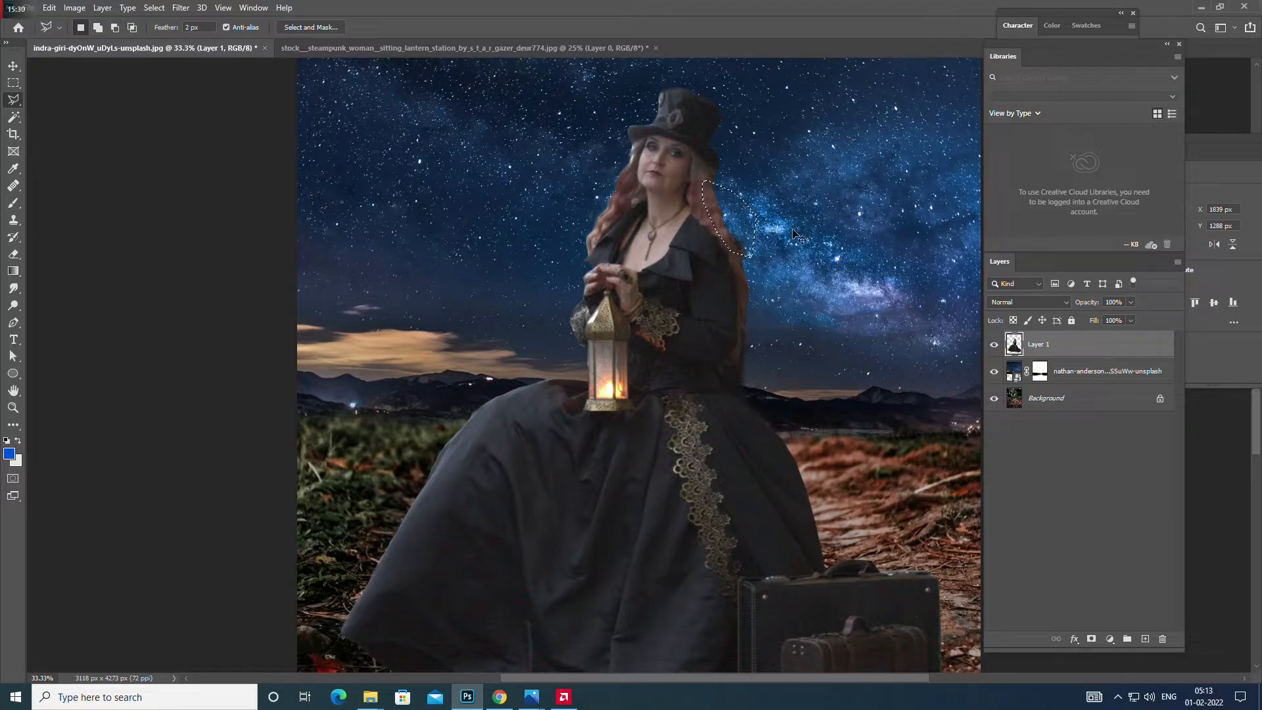
{"action": "key", "text": "ctrl+j"}
Step: Flip the hair copy horizontally, move it to the opposite side of her face and rotate it slightly to follow the existing hair
{"action": "key", "text": "ctrl+t"}
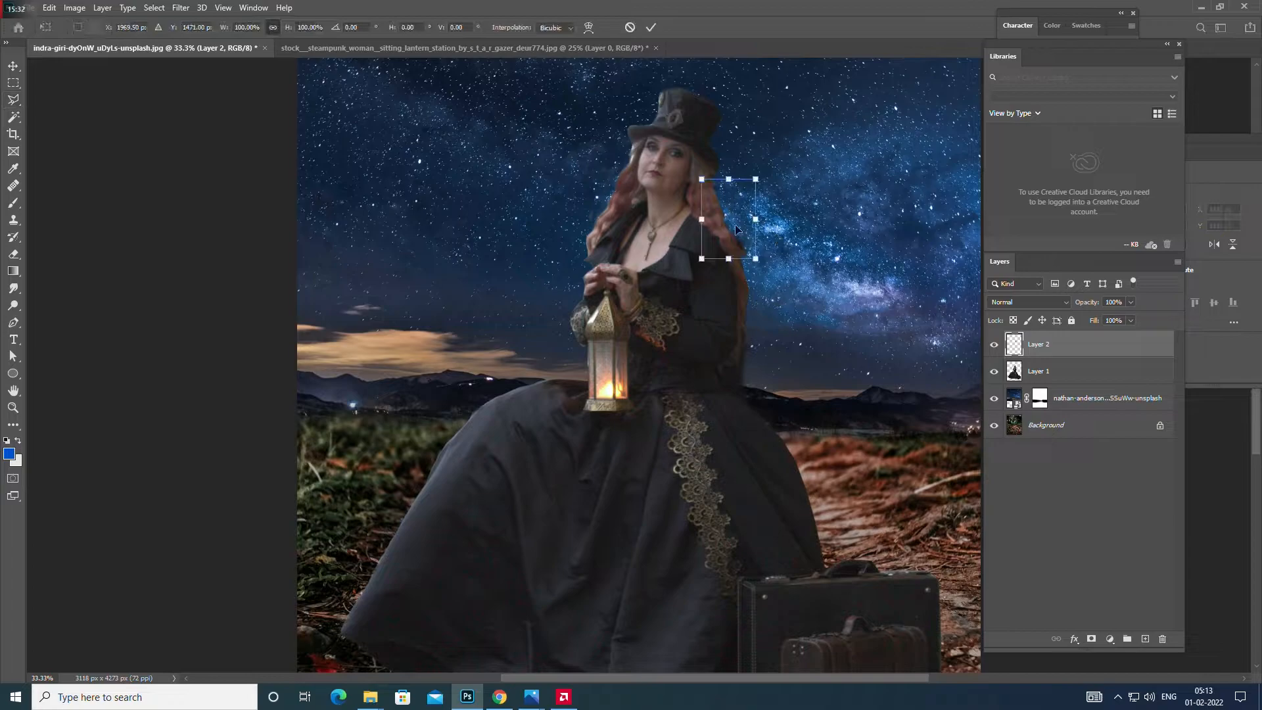
{"action": "right_click", "coordinate": [734, 227]}
{"action": "left_click", "coordinate": [770, 452]}
{"action": "left_click_drag", "start_coordinate": [747, 229], "coordinate": [622, 203]}
{"action": "left_click_drag", "start_coordinate": [648, 161], "coordinate": [652, 170]}
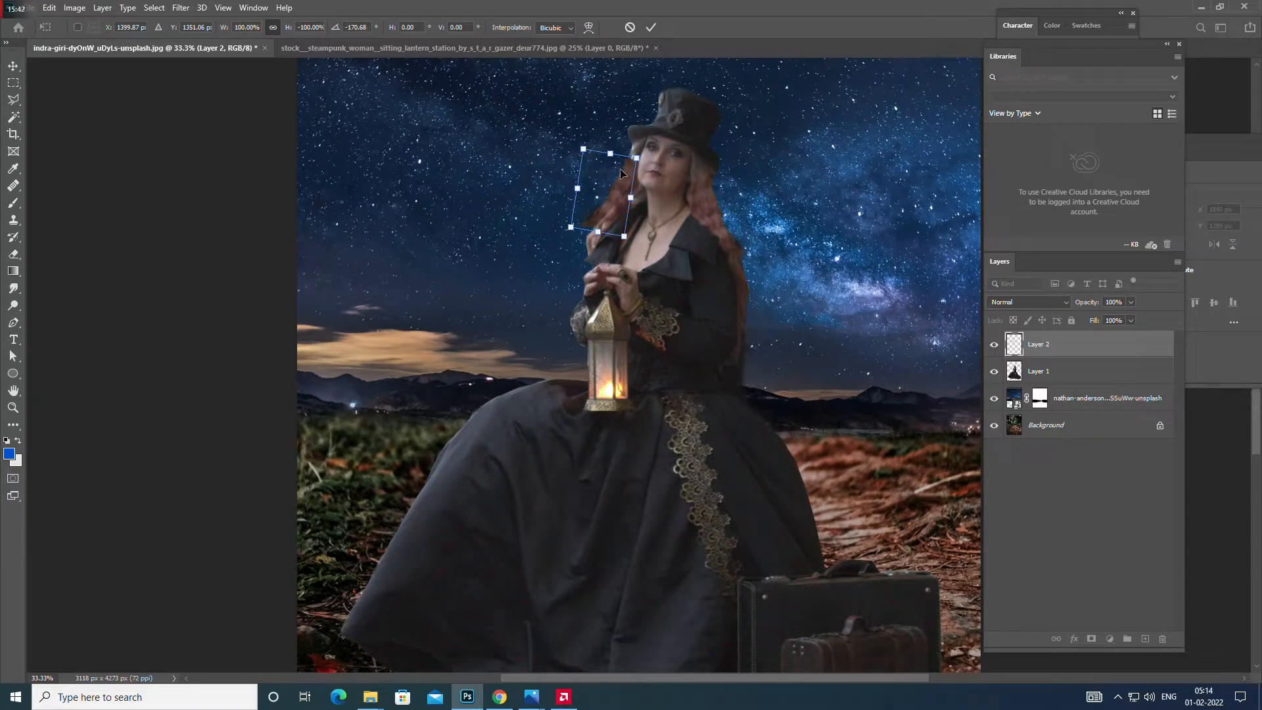
{"action": "left_click", "coordinate": [650, 27]}
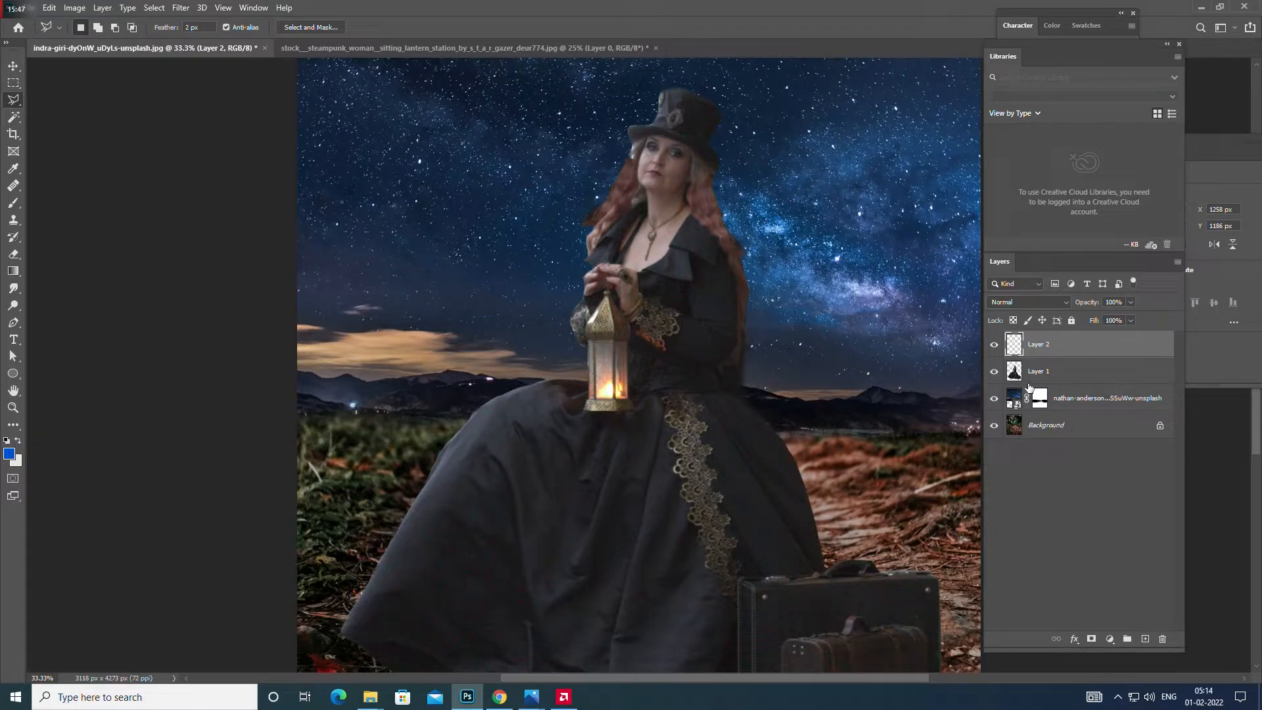
Step: Add a layer mask to the hair copy and paint black with a 90 px brush to trim its protruding outer edge
{"action": "left_click", "coordinate": [1089, 640]}
{"action": "left_click", "coordinate": [13, 203]}
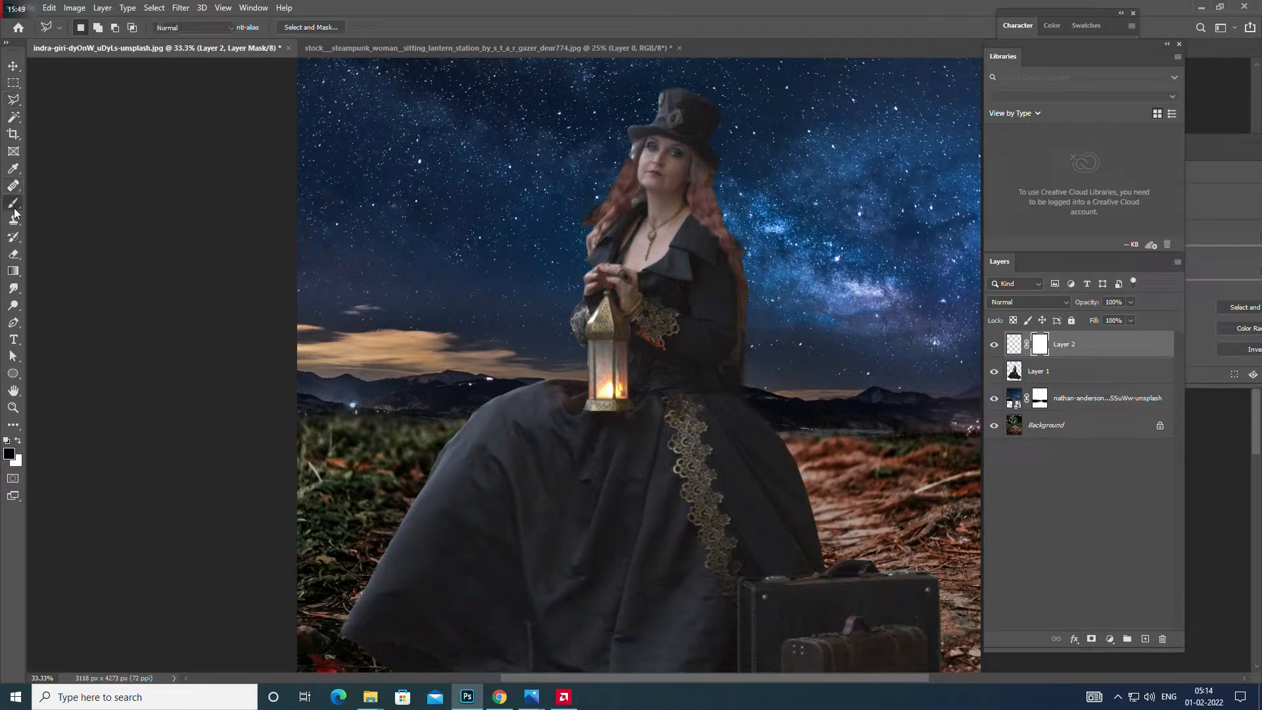
{"action": "key", "text": "bracketright"}
{"action": "key", "text": "bracketright"}
{"action": "key", "text": "bracketright"}
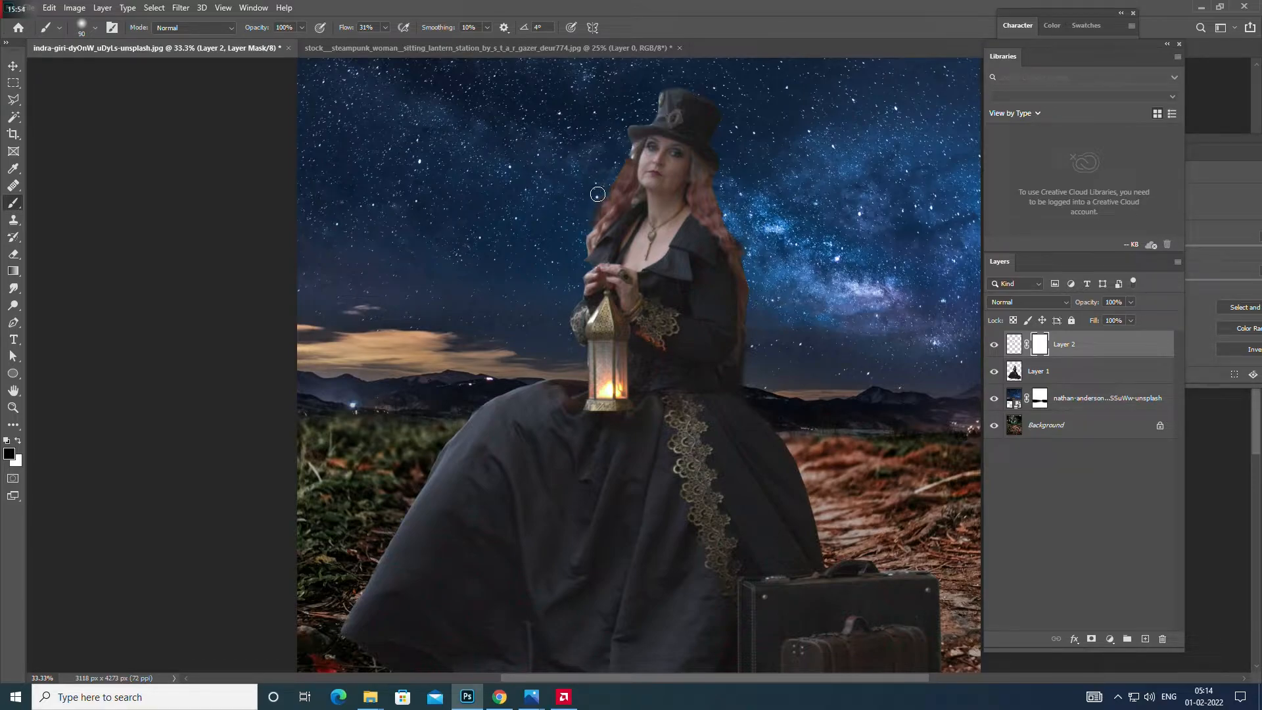
{"action": "mouse_move", "coordinate": [592, 204]}
{"action": "left_mouse_down"}
{"action": "mouse_move", "coordinate": [584, 228]}
{"action": "mouse_move", "coordinate": [580, 210]}
{"action": "left_mouse_up"}
Step: Reposition the masked hair copy lower and slightly outward so it fills the hair above her shoulder
{"action": "key", "text": "ctrl+t"}
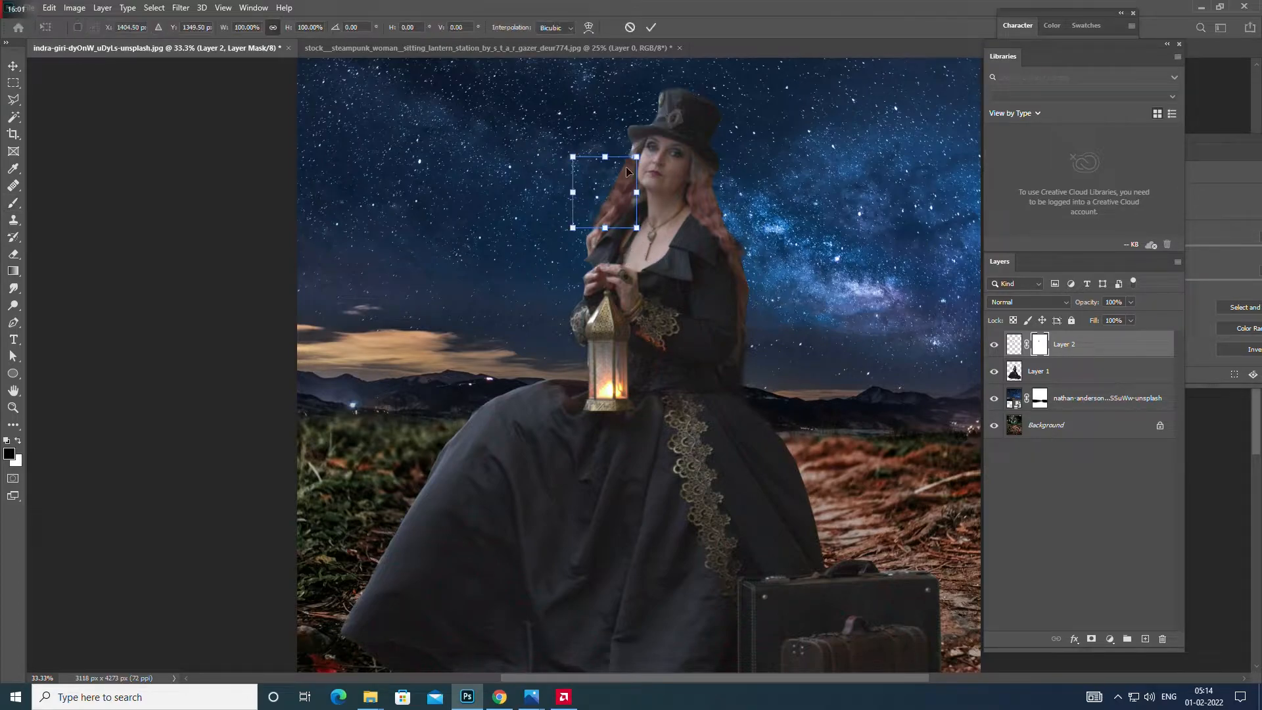
{"action": "key", "text": "Return"}
{"action": "key", "text": "b"}
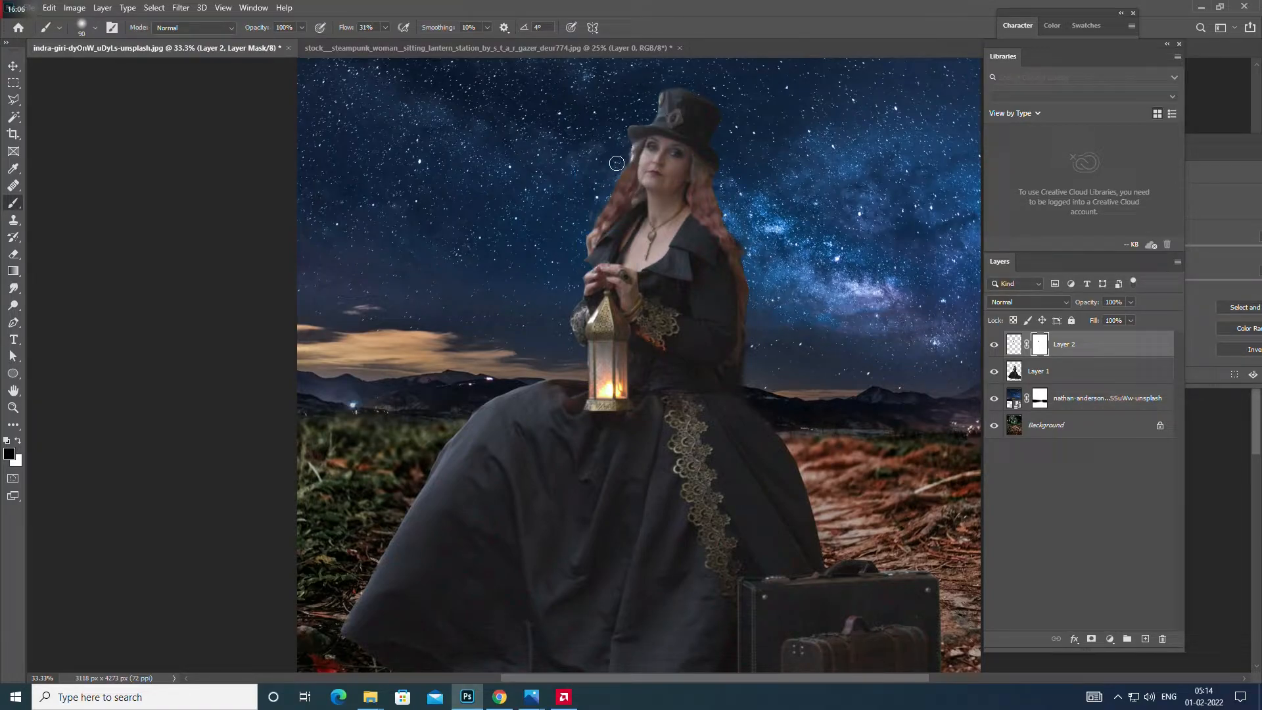
{"action": "key", "text": "ctrl+minus"}
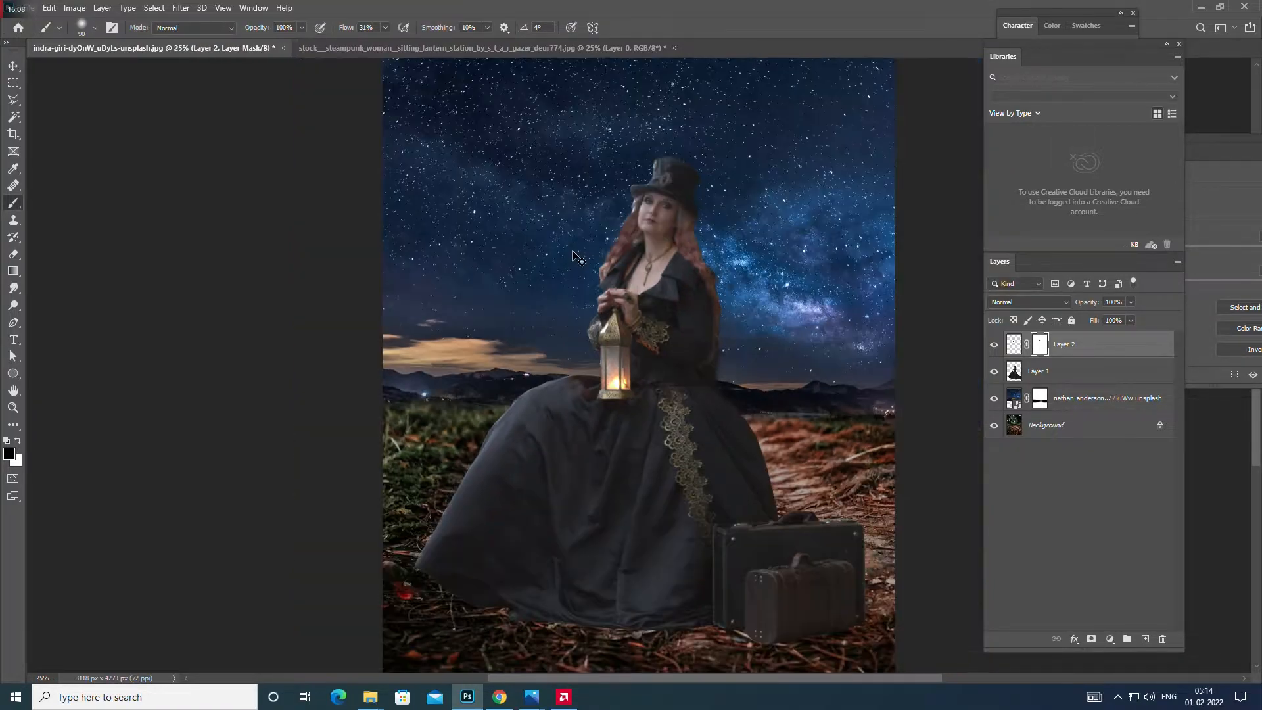
{"action": "scroll", "coordinate": [619, 313], "scroll_direction": "up", "scroll_amount": 1}
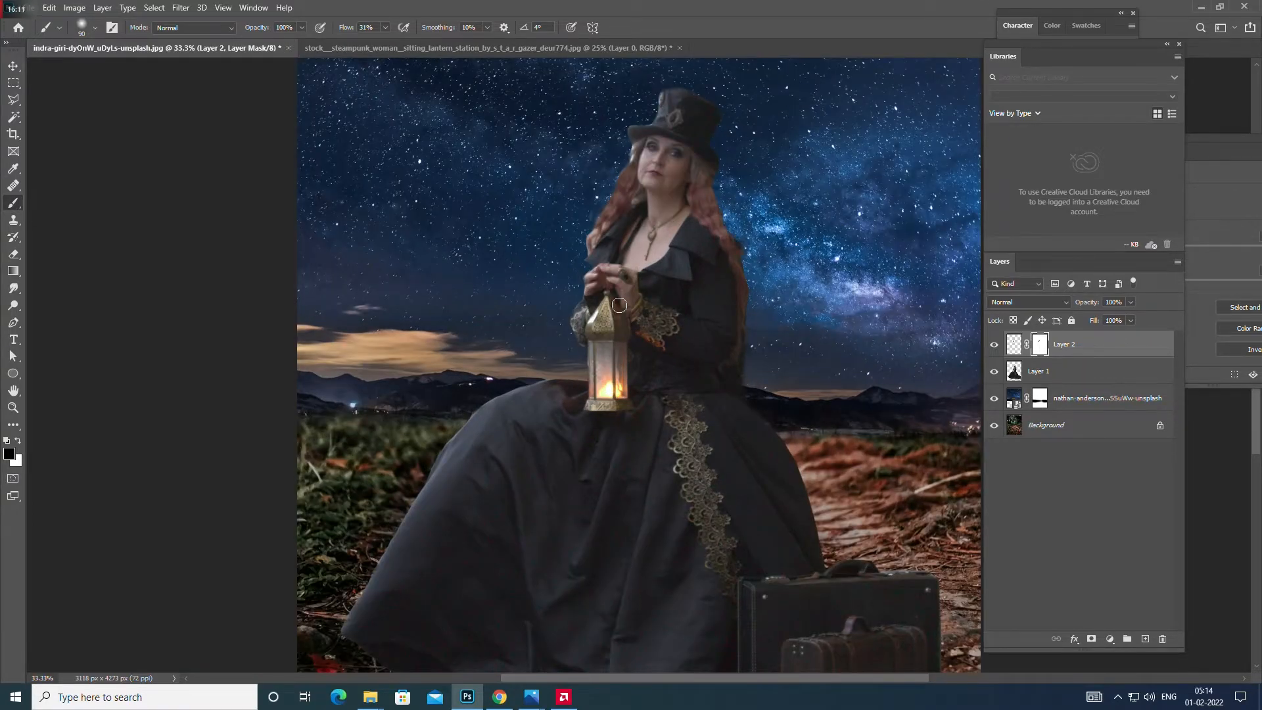
{"action": "key", "text": "ctrl+t"}
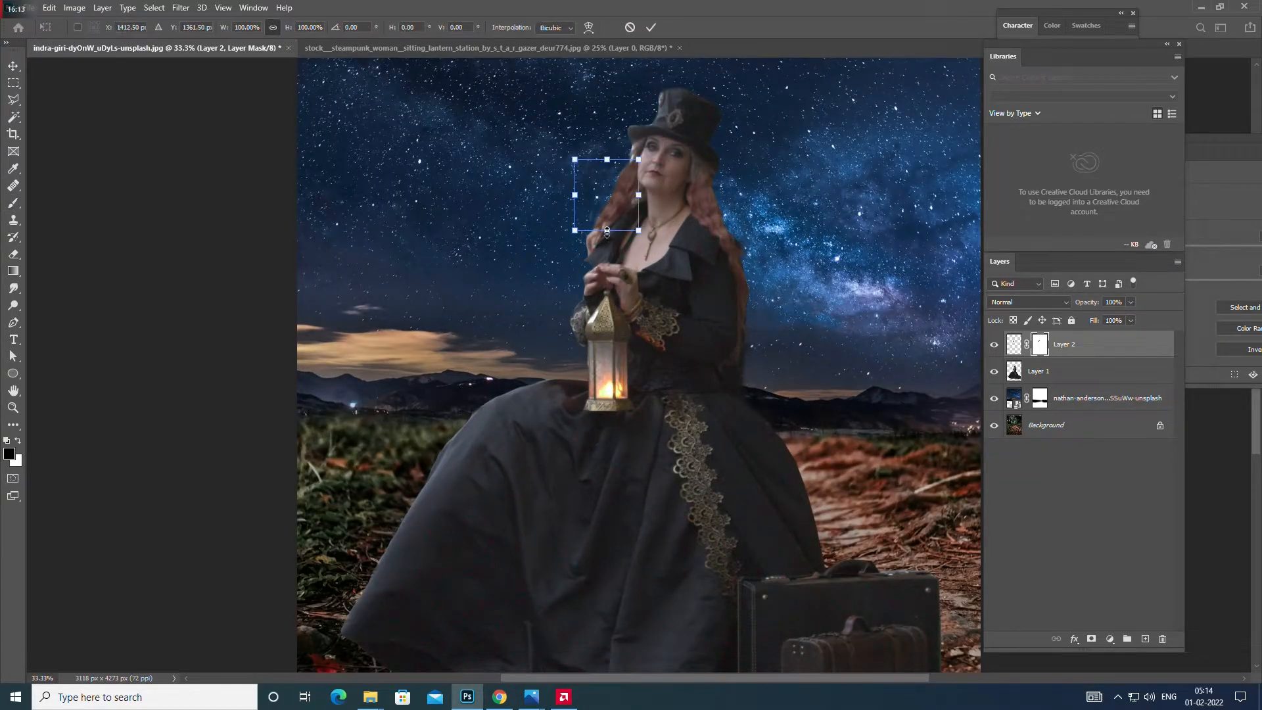
{"action": "left_click_drag", "start_coordinate": [608, 212], "coordinate": [596, 235]}
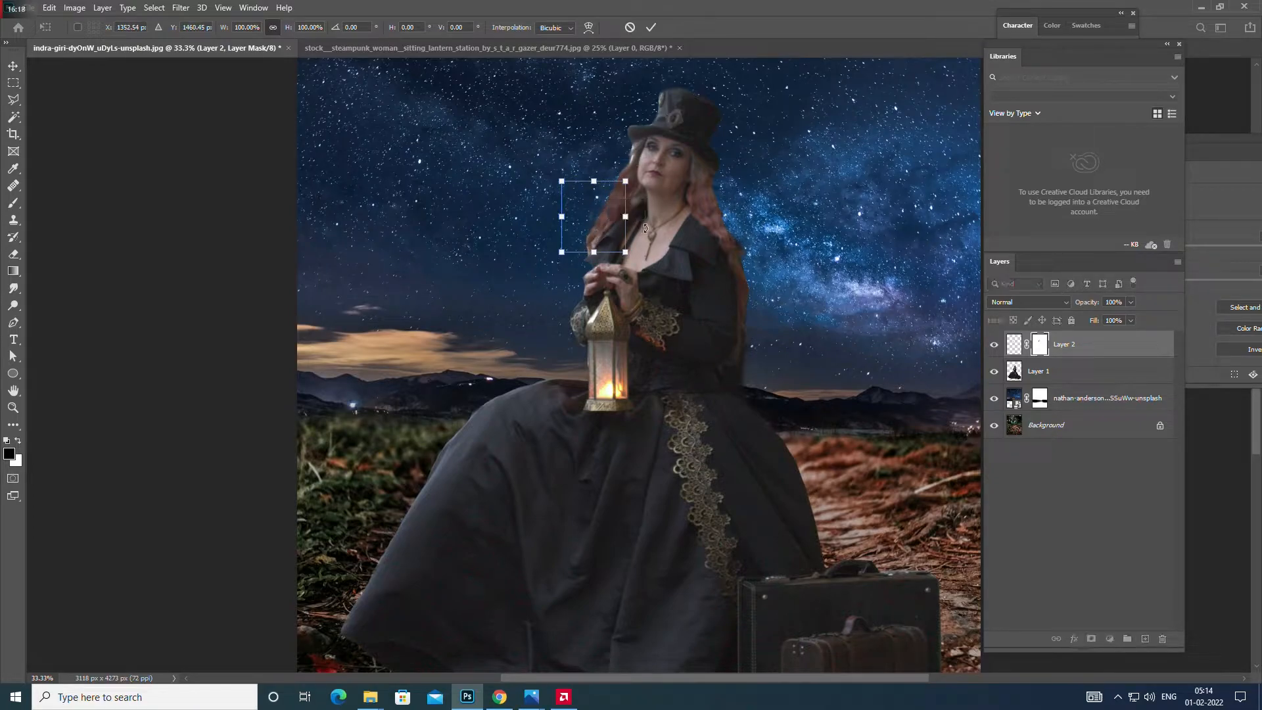
{"action": "left_click", "coordinate": [650, 27]}
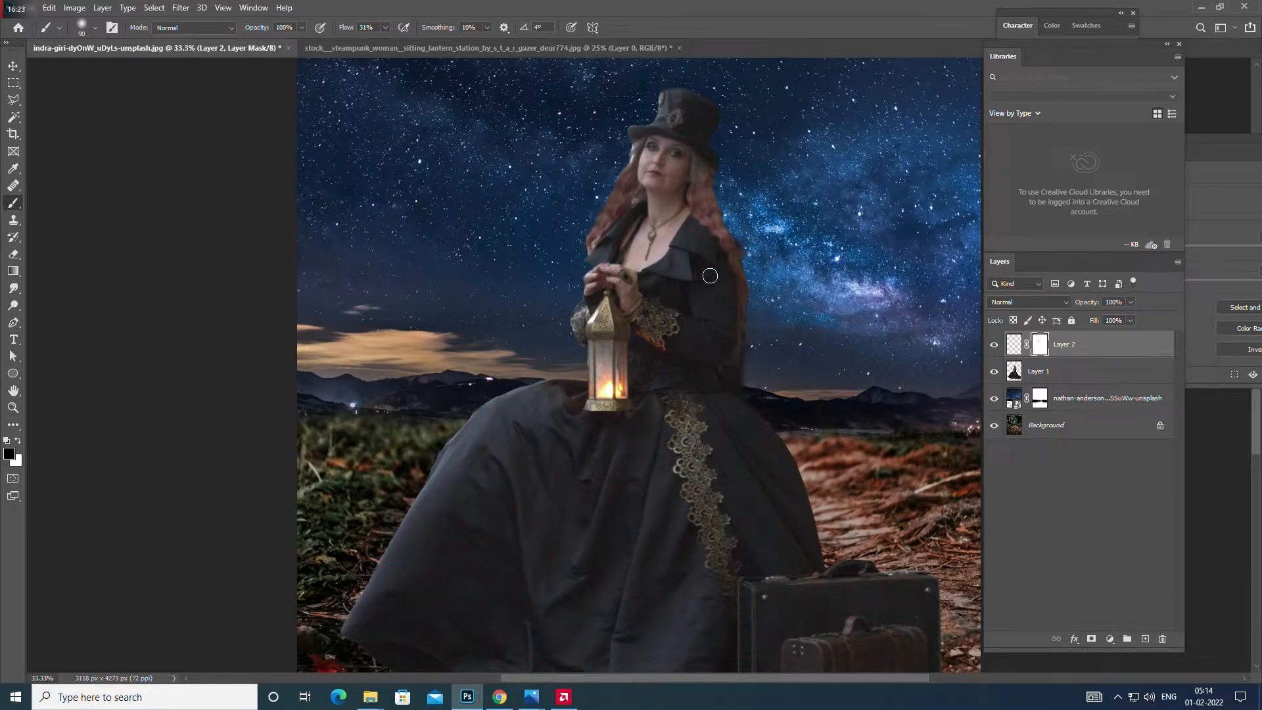
Step: Combine the woman's layer and the masked hair copy layer into a single smart object
{"action": "double_click", "coordinate": [13, 391]}
{"action": "key", "text": "ctrl+plus"}
{"action": "key", "text": "ctrl+plus"}
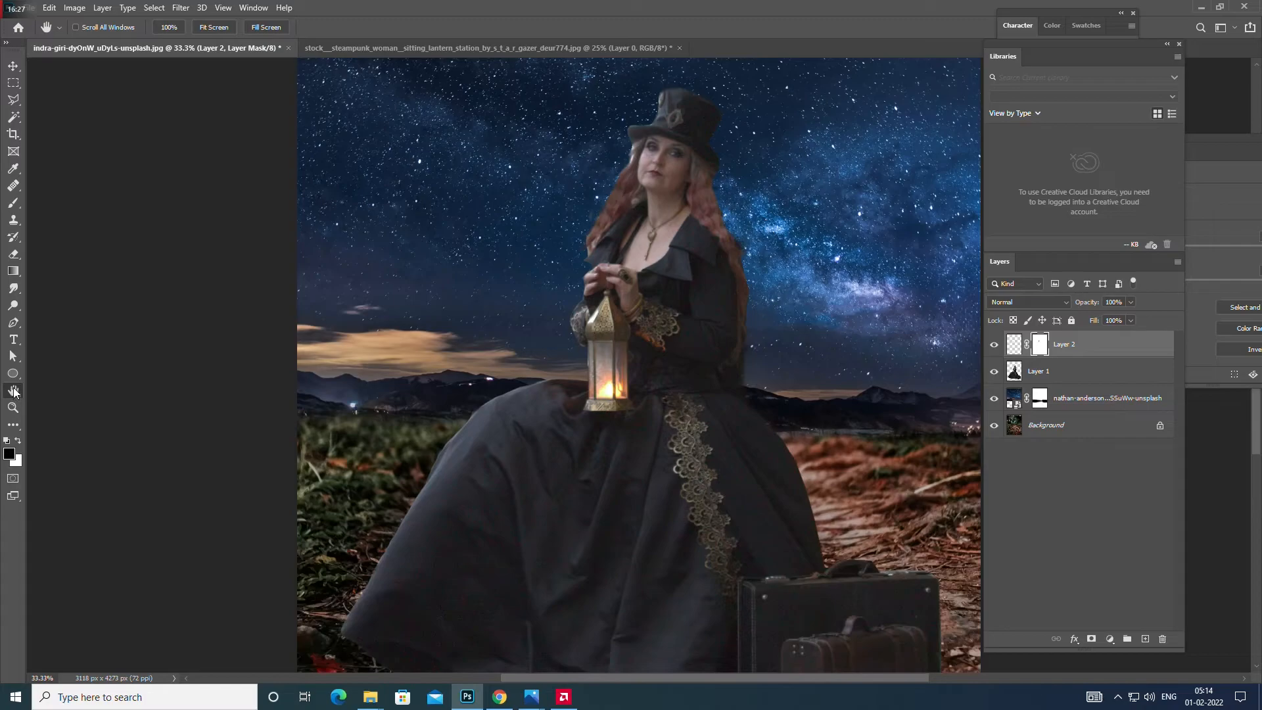
{"action": "key", "text": "ctrl+minus"}
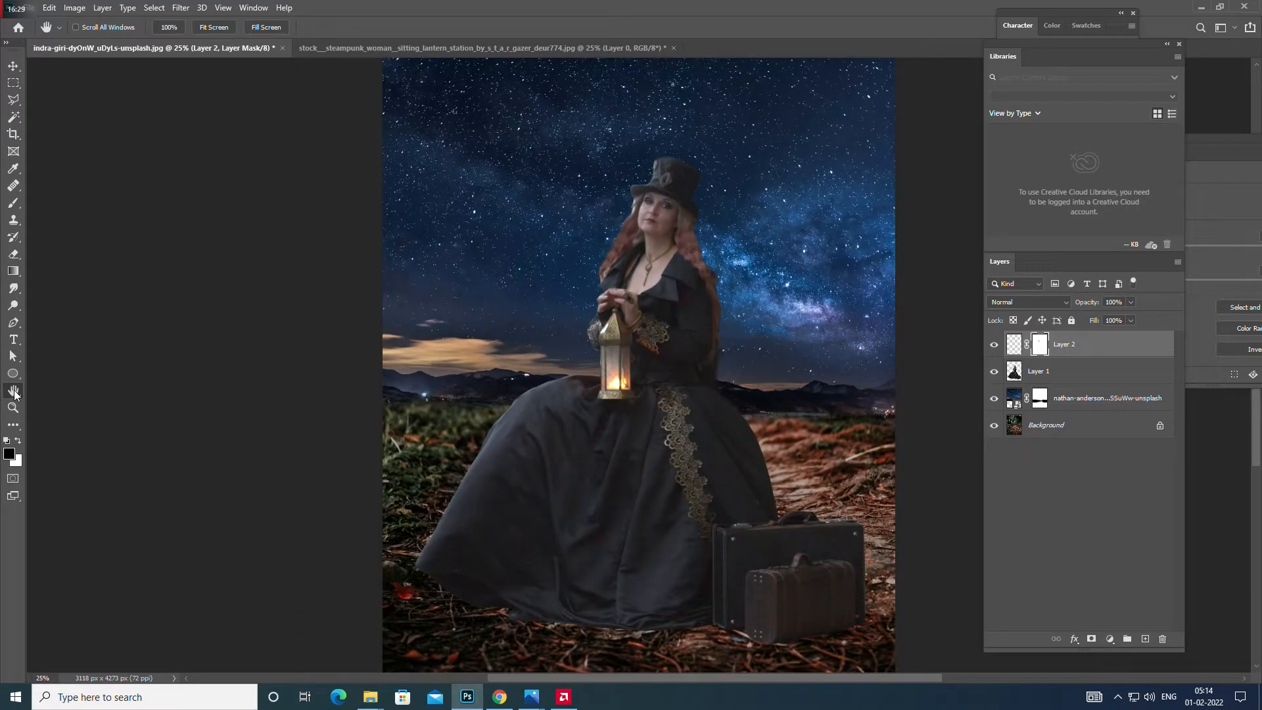
{"action": "left_click", "coordinate": [1067, 369]}
{"action": "left_click", "coordinate": [1065, 349], "text": "ctrl"}
{"action": "right_click", "coordinate": [1065, 347]}
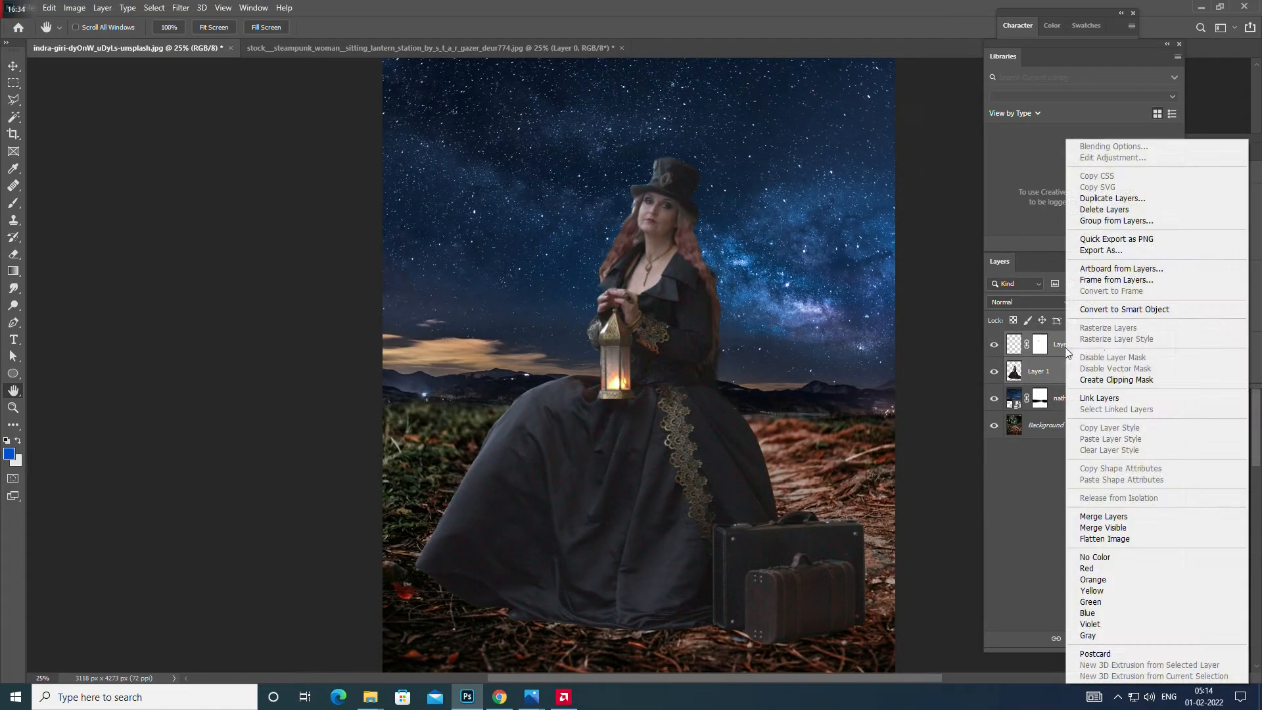
{"action": "left_click", "coordinate": [1130, 312]}
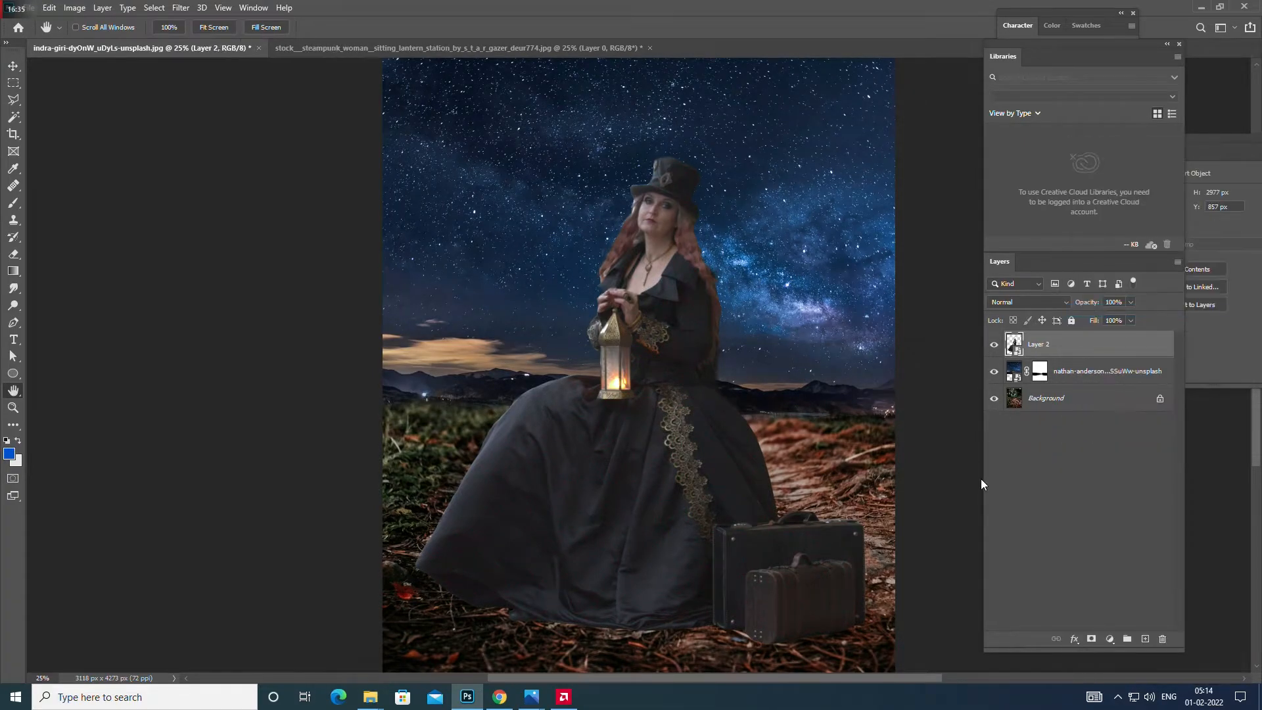
Step: Add a Brightness/Contrast adjustment directly above the starry sky layer and clip it to that layer
{"action": "double_click", "coordinate": [13, 395]}
{"action": "left_click", "coordinate": [1069, 373]}
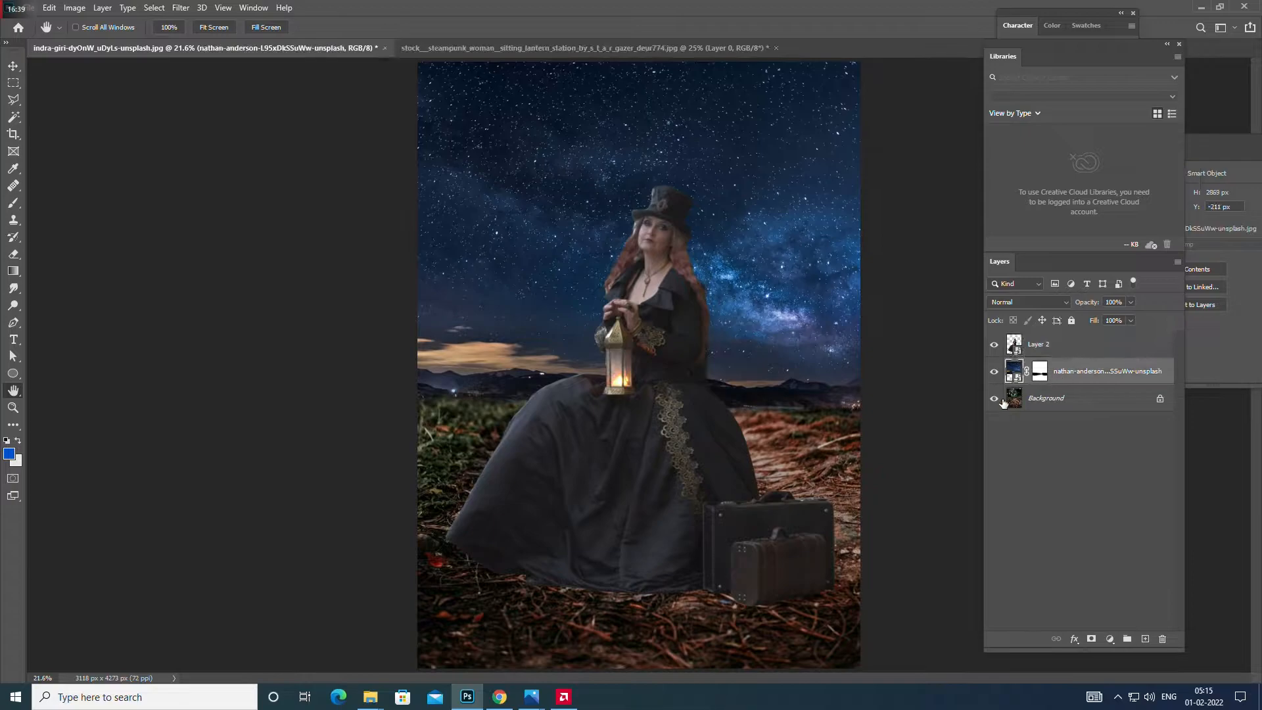
{"action": "left_click", "coordinate": [993, 373]}
{"action": "left_click", "coordinate": [993, 372]}
{"action": "left_click", "coordinate": [1110, 639]}
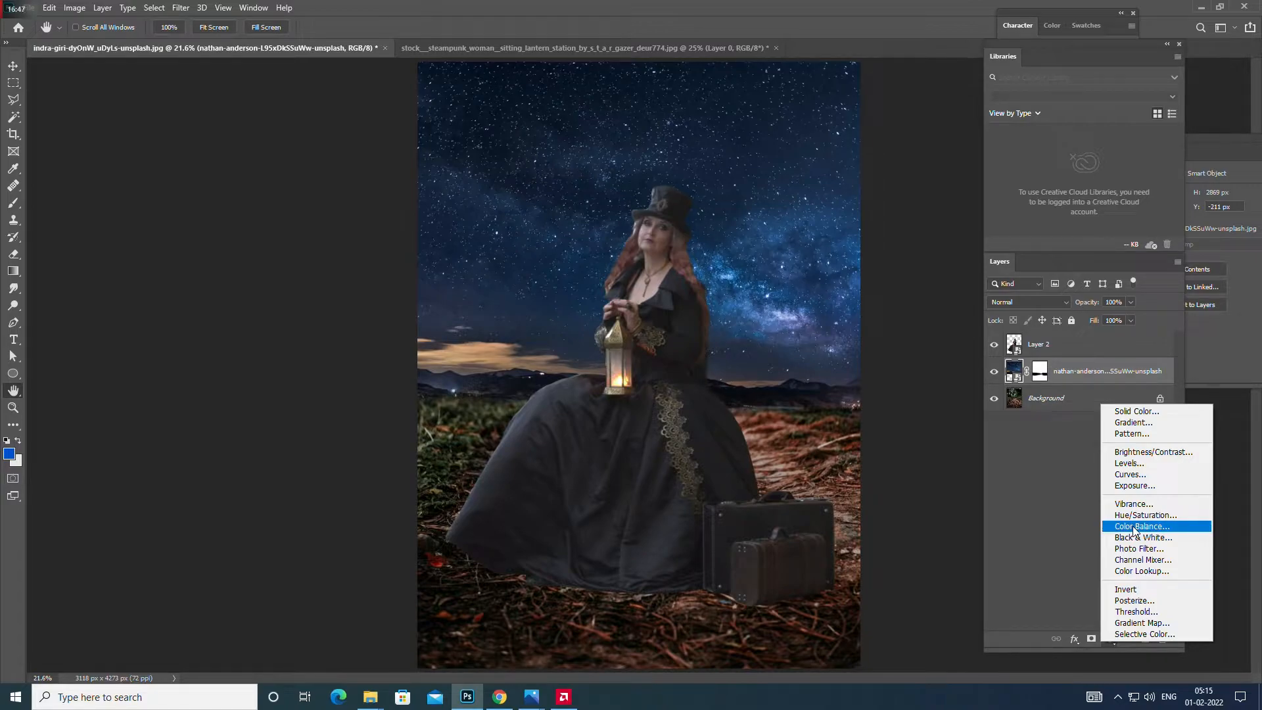
{"action": "left_click", "coordinate": [1150, 452]}
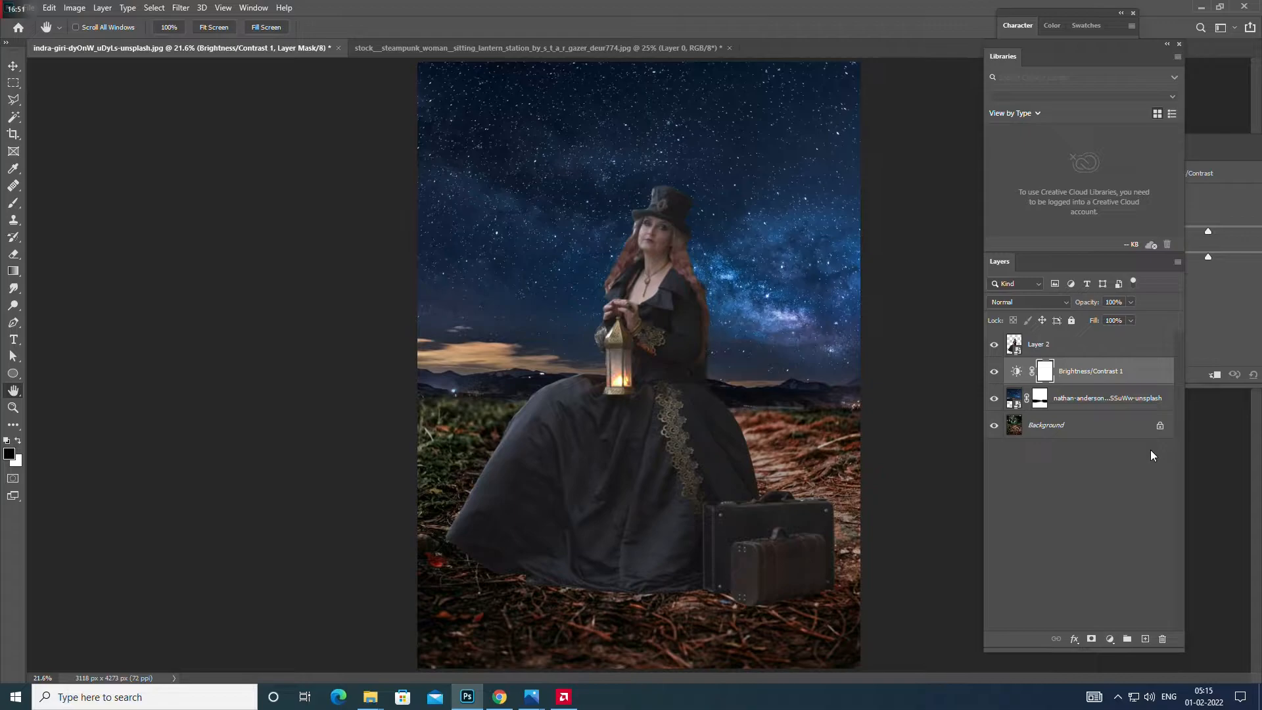
{"action": "left_click_drag", "start_coordinate": [1219, 188], "coordinate": [1137, 86]}
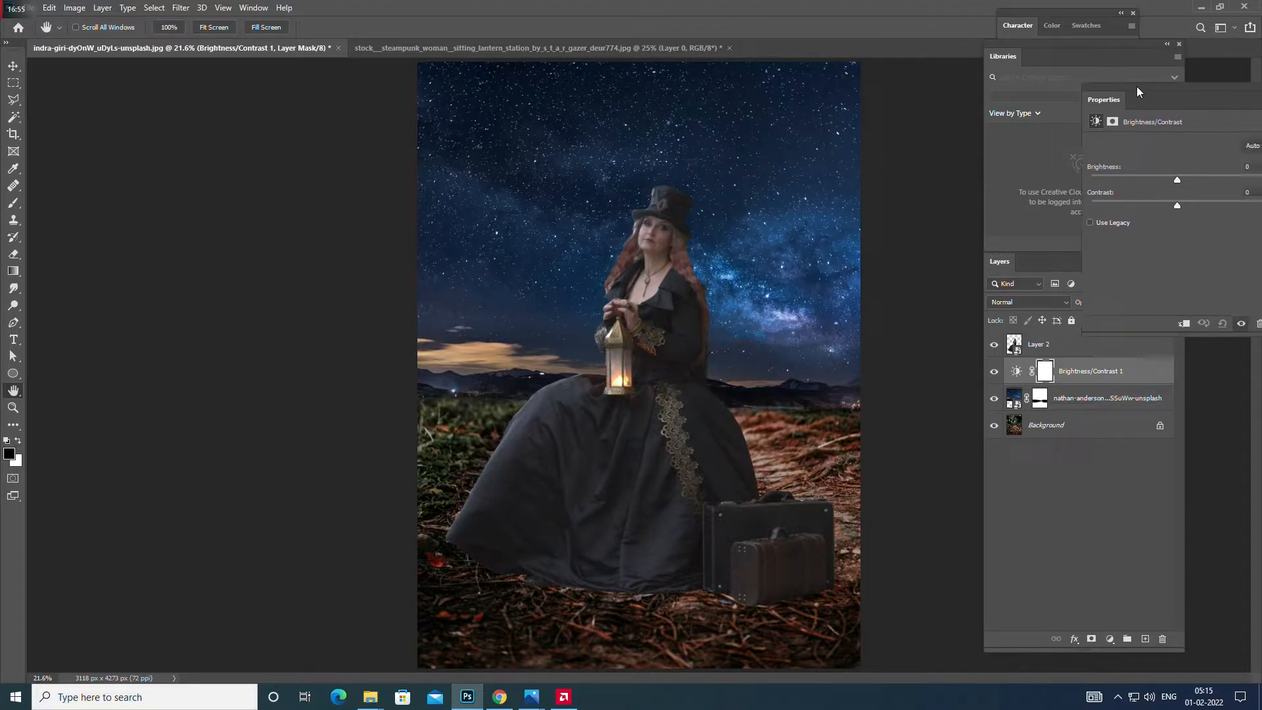
{"action": "left_click", "coordinate": [1185, 320]}
Step: Darken the sky by setting its clipped adjustment to brightness -68 and contrast 2
{"action": "left_click_drag", "start_coordinate": [1176, 175], "coordinate": [1142, 188]}
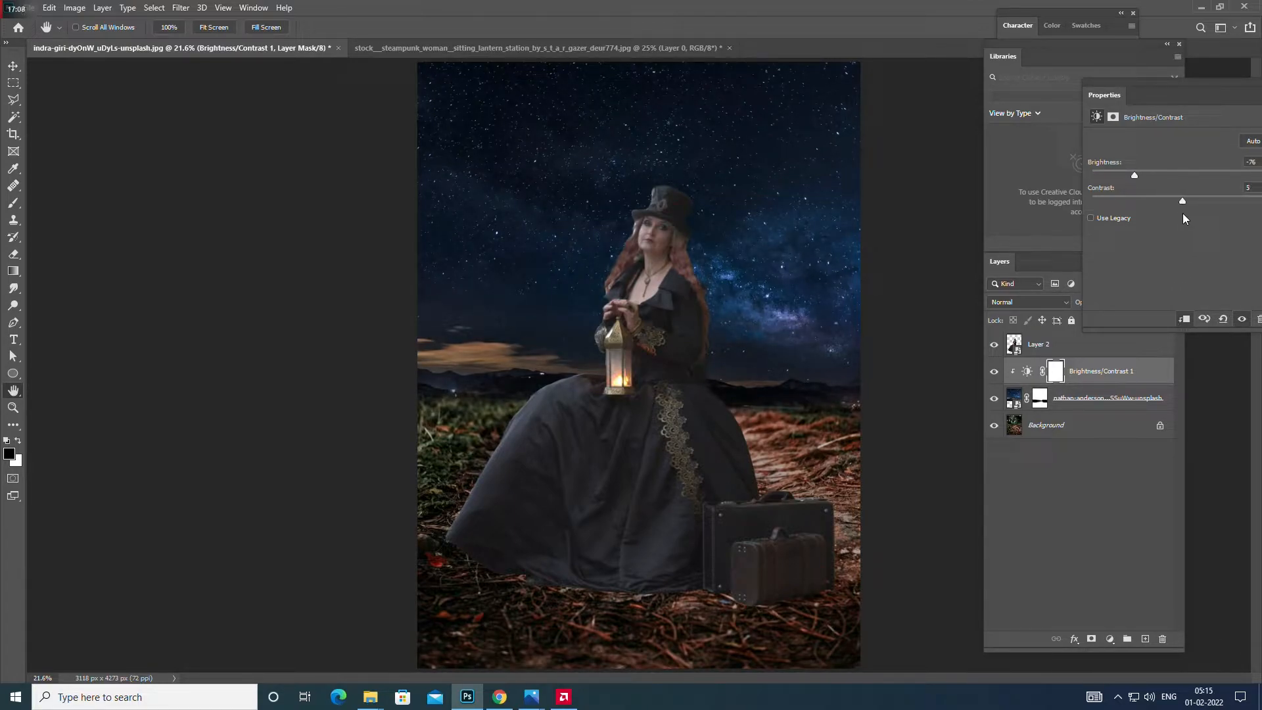
{"action": "left_click", "coordinate": [1031, 53]}
{"action": "left_click", "coordinate": [1213, 116]}
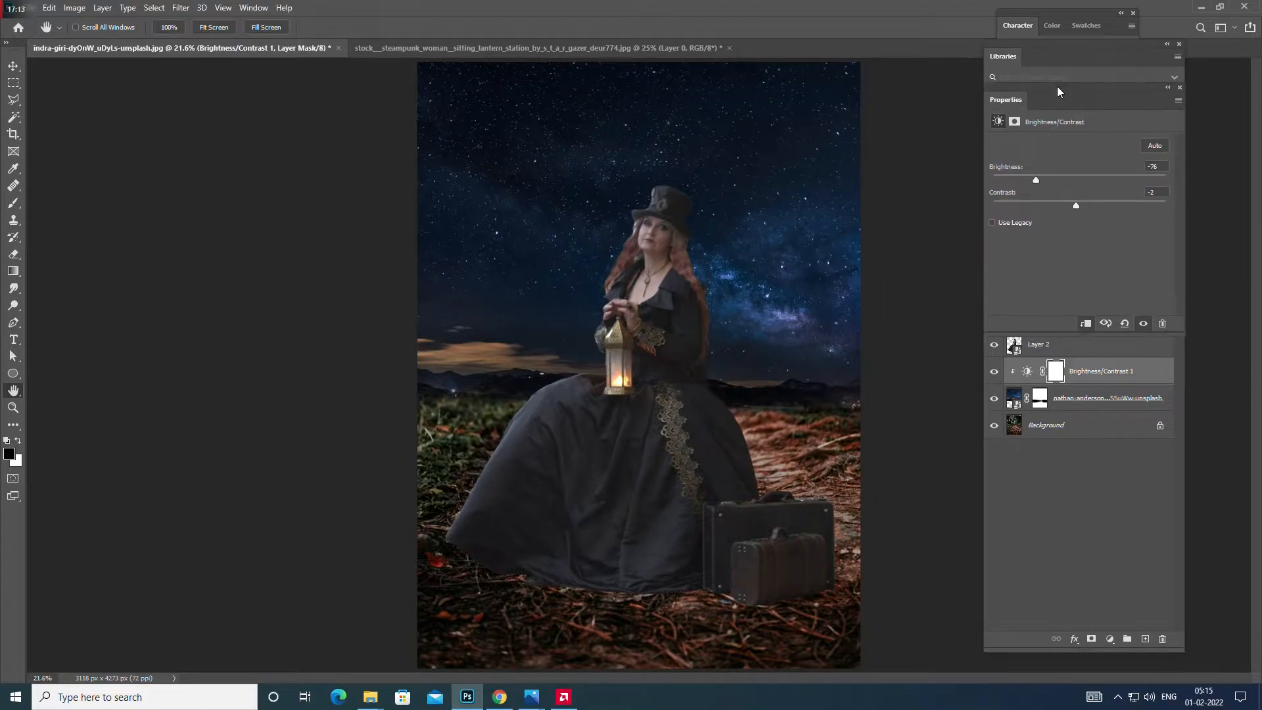
{"action": "left_click_drag", "start_coordinate": [1045, 184], "coordinate": [1033, 184]}
{"action": "left_click_drag", "start_coordinate": [1049, 180], "coordinate": [1036, 184]}
Step: Bring the layer list back into view and switch the sky's Brightness/Contrast adjustment off and on to compare the result
{"action": "left_click", "coordinate": [1180, 45]}
{"action": "left_click", "coordinate": [1179, 44]}
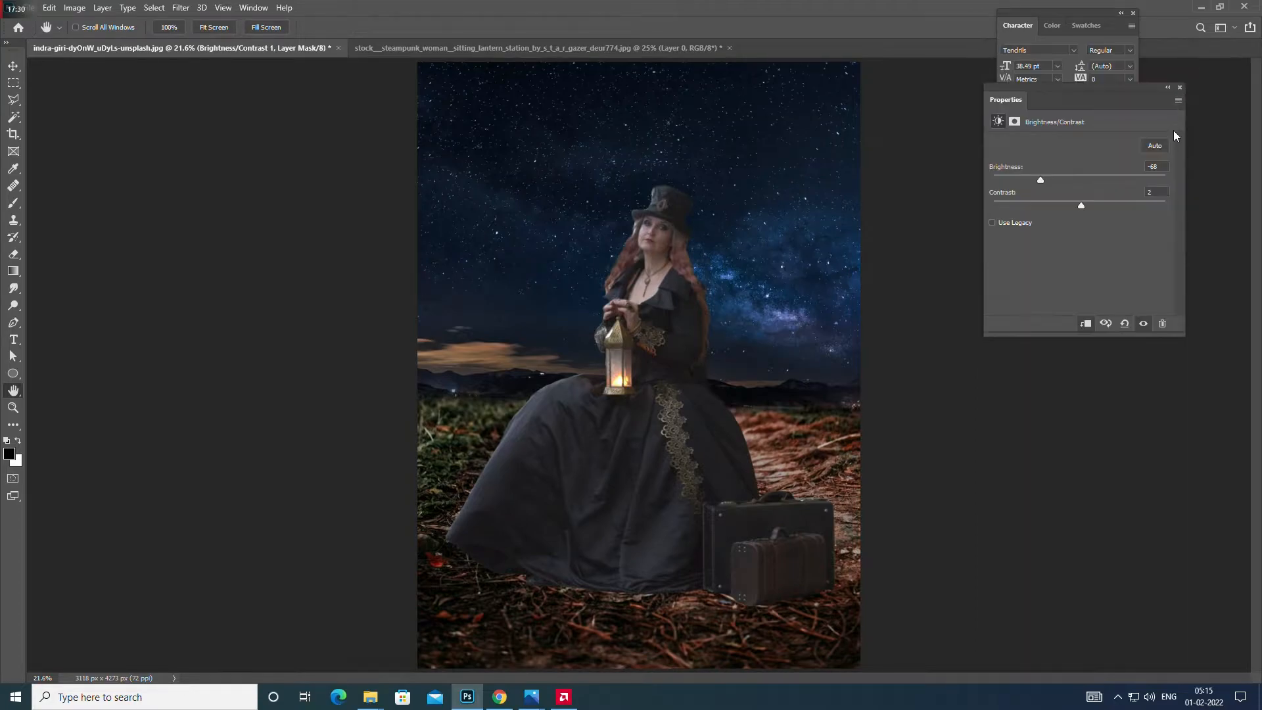
{"action": "left_click", "coordinate": [253, 7]}
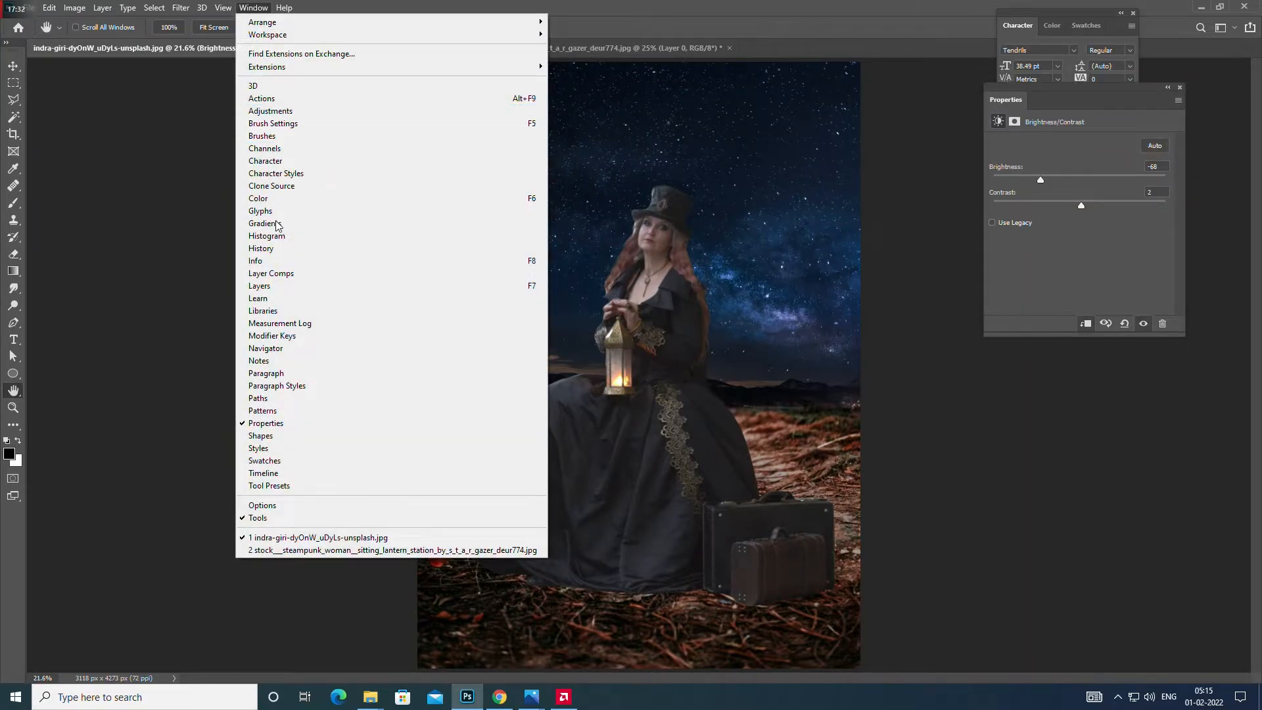
{"action": "left_click", "coordinate": [263, 286]}
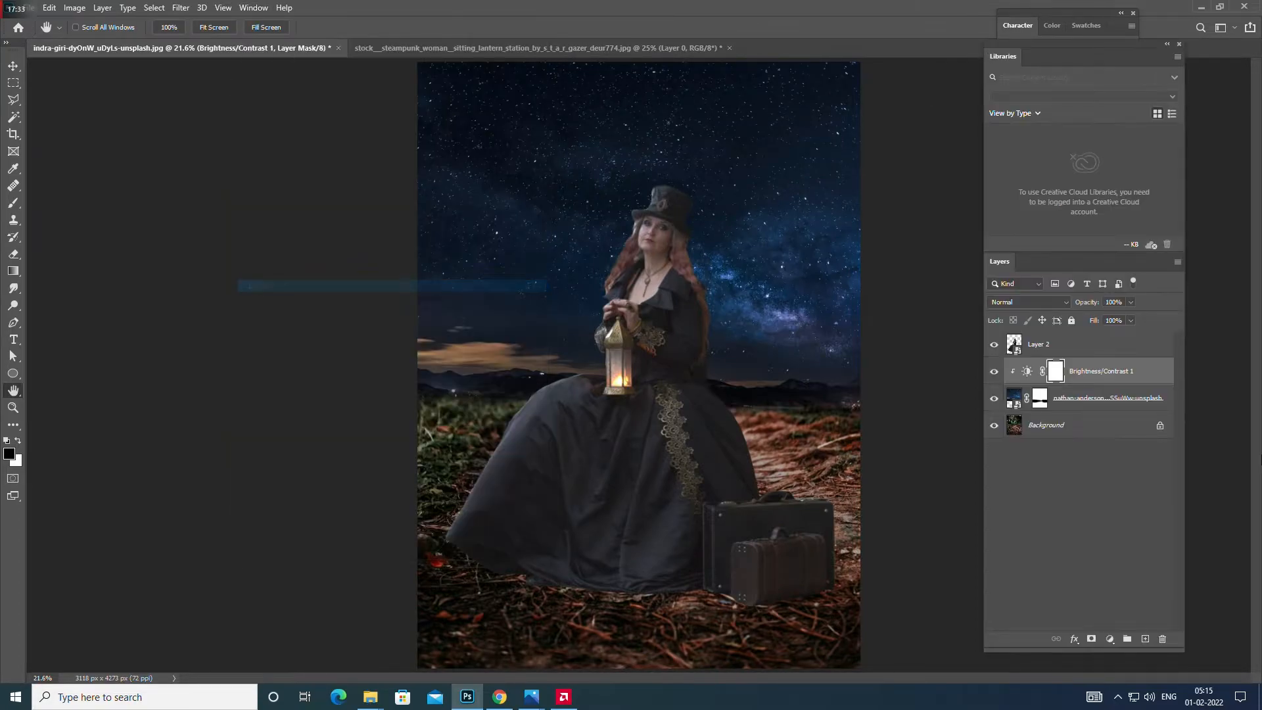
{"action": "left_click", "coordinate": [993, 372]}
{"action": "left_click", "coordinate": [994, 372]}
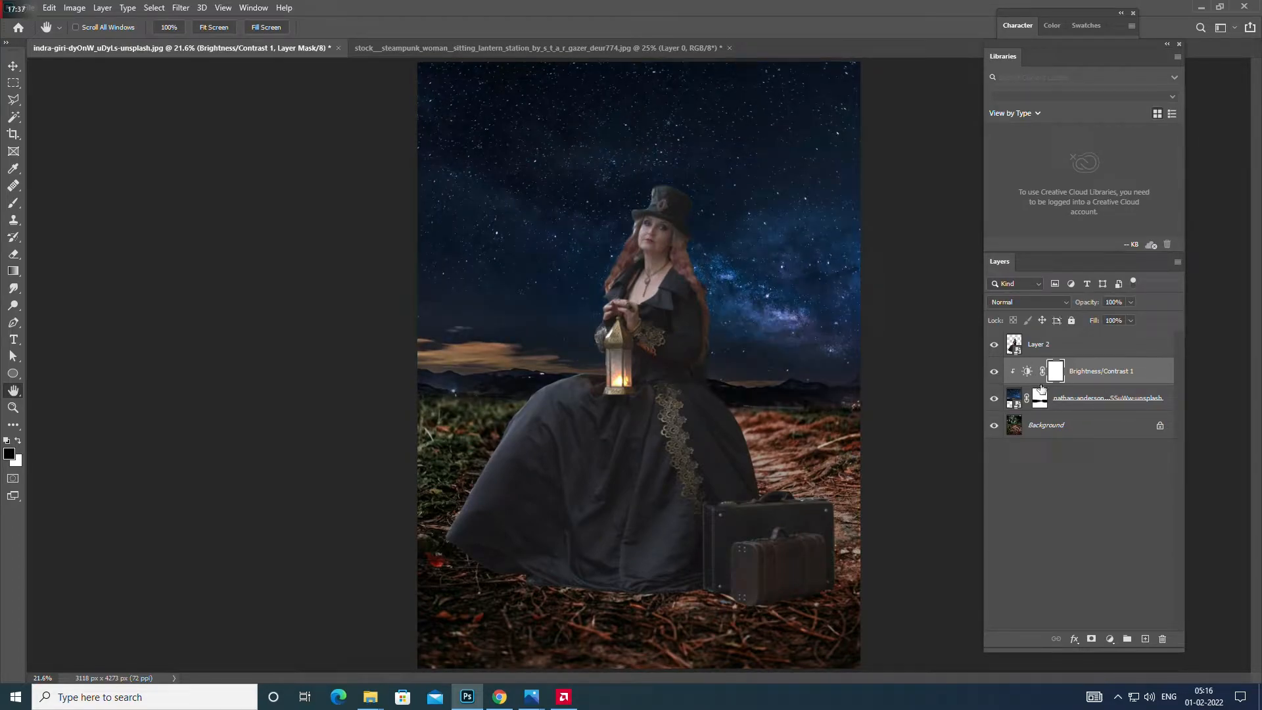
Step: Add an unclipped Brightness/Contrast adjustment above the woman's smart object and set its brightness to -17
{"action": "left_click", "coordinate": [1055, 354]}
{"action": "left_click", "coordinate": [993, 345]}
{"action": "left_click", "coordinate": [993, 346]}
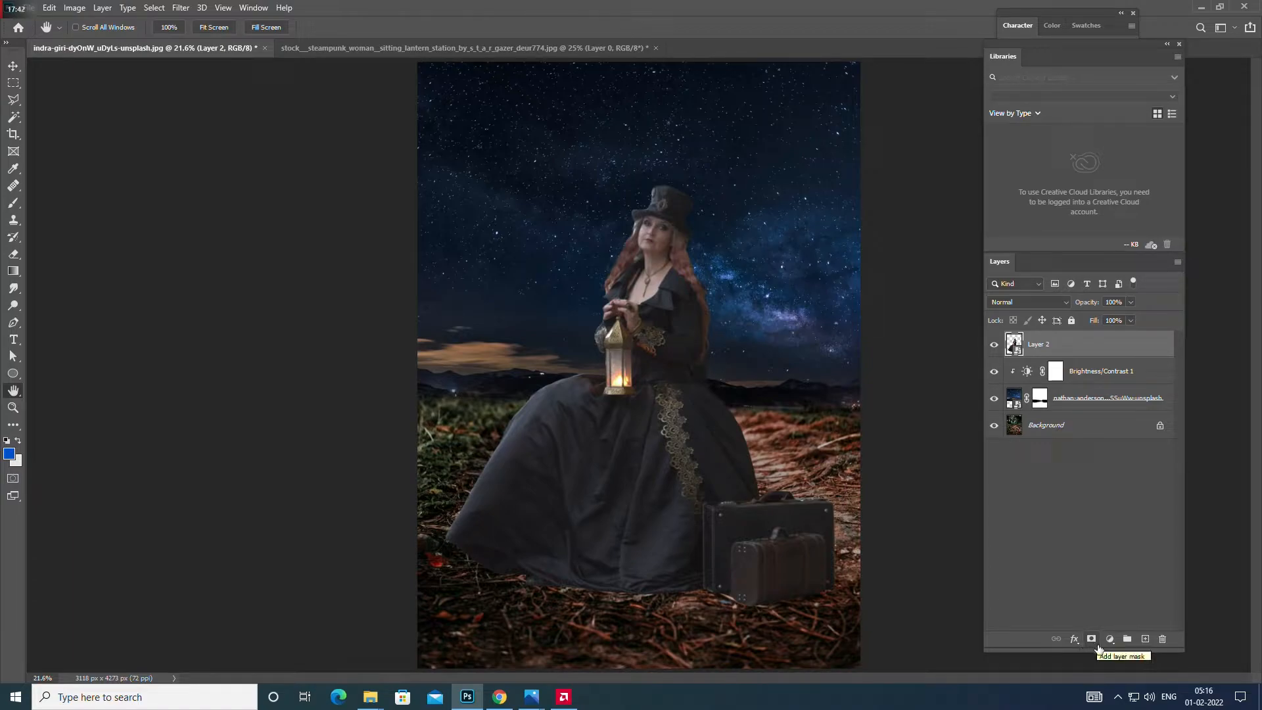
{"action": "left_click", "coordinate": [1109, 639]}
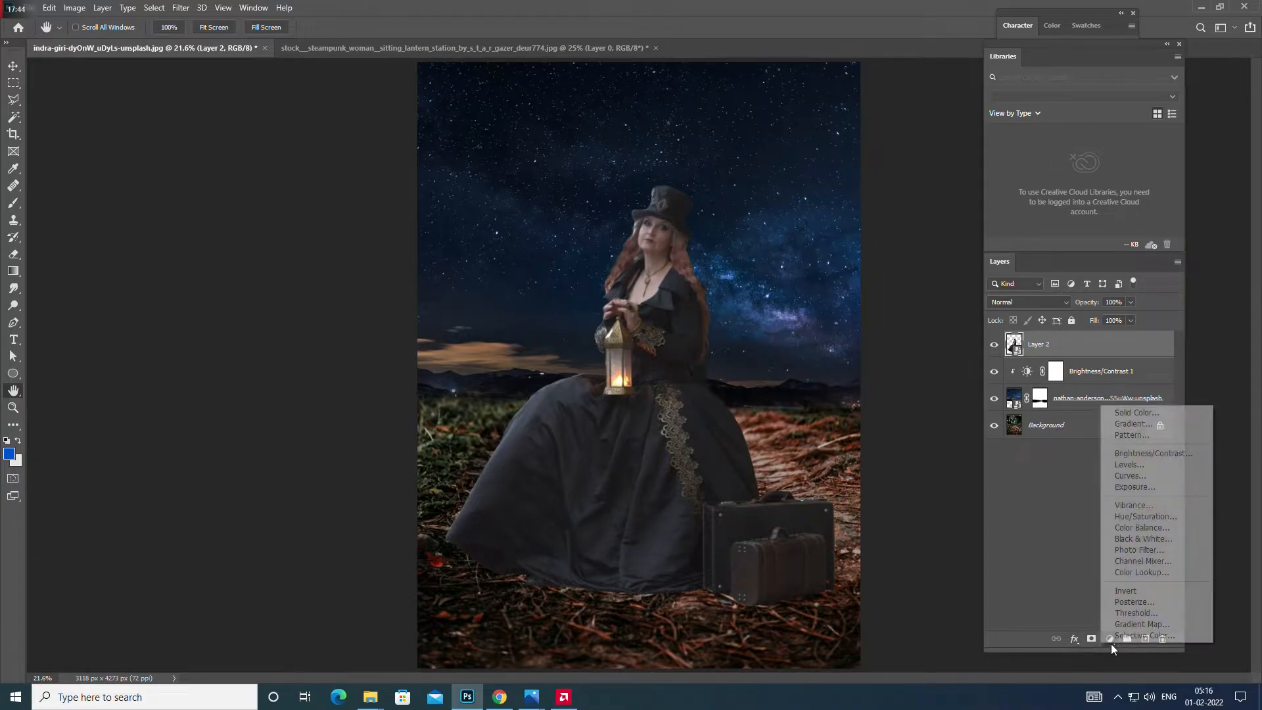
{"action": "left_click", "coordinate": [1147, 457]}
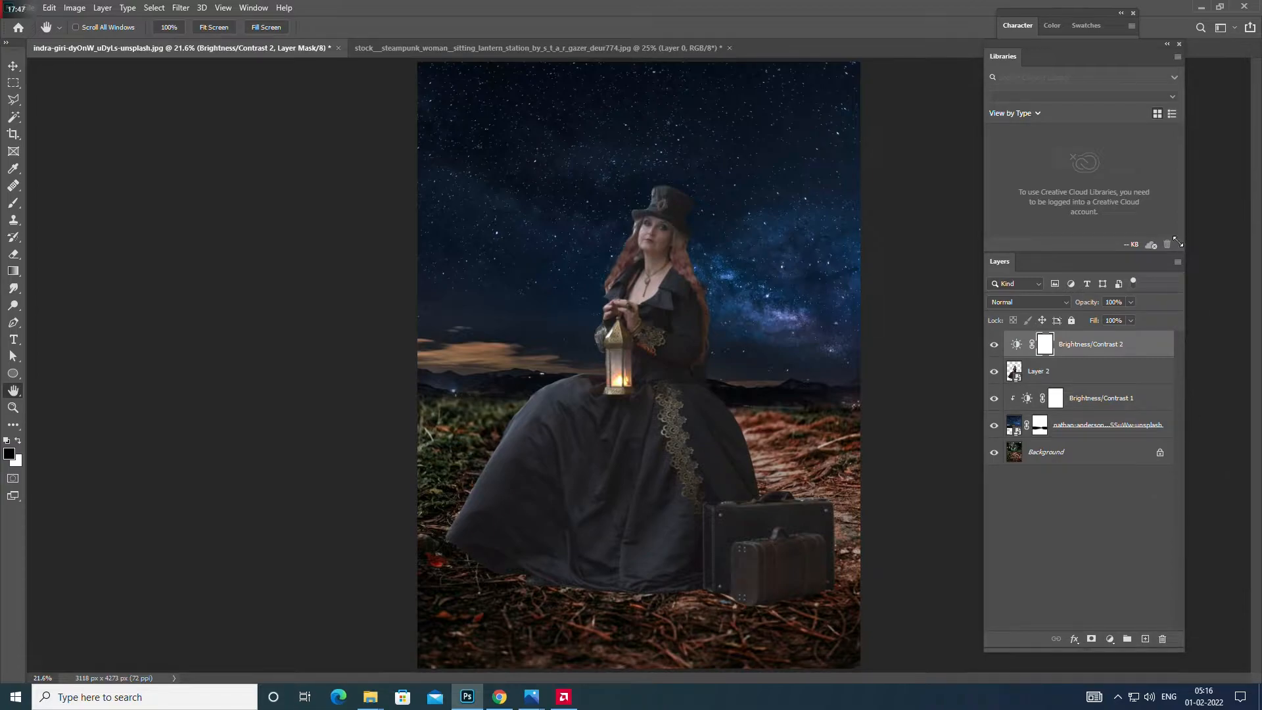
{"action": "left_click", "coordinate": [1075, 13]}
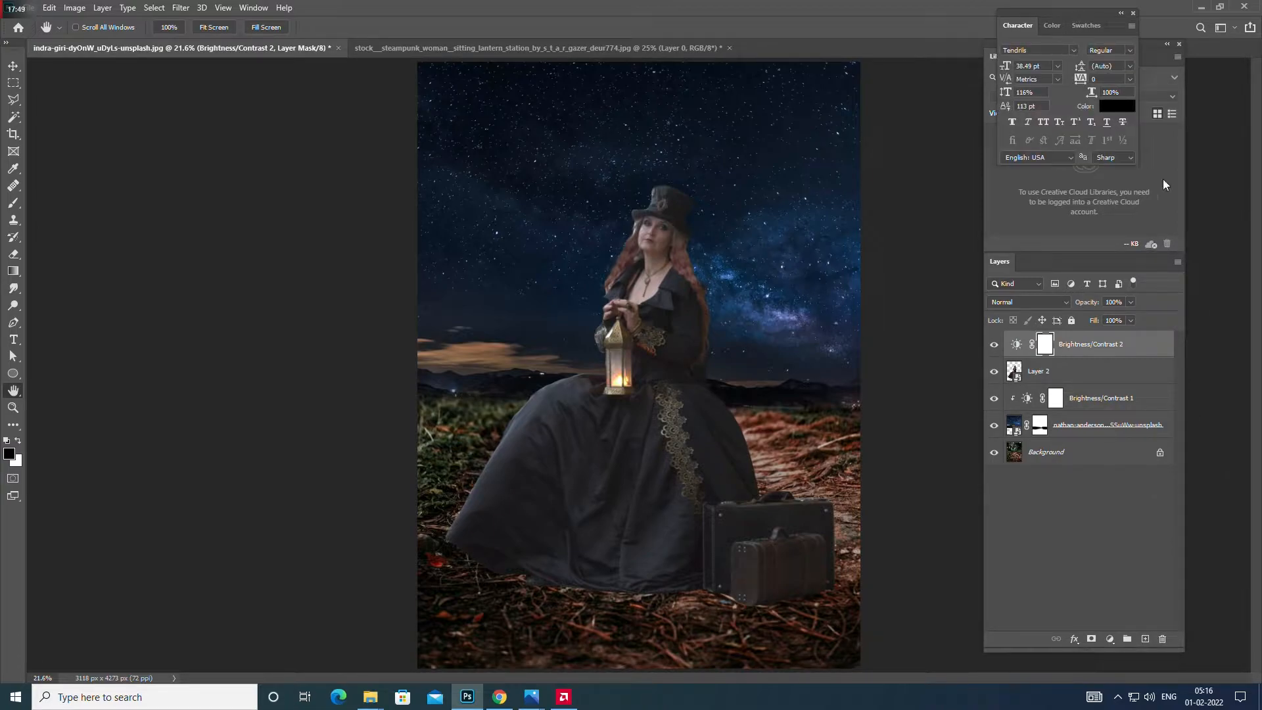
{"action": "left_click_drag", "start_coordinate": [1153, 55], "coordinate": [1193, 132]}
{"action": "left_click", "coordinate": [993, 85]}
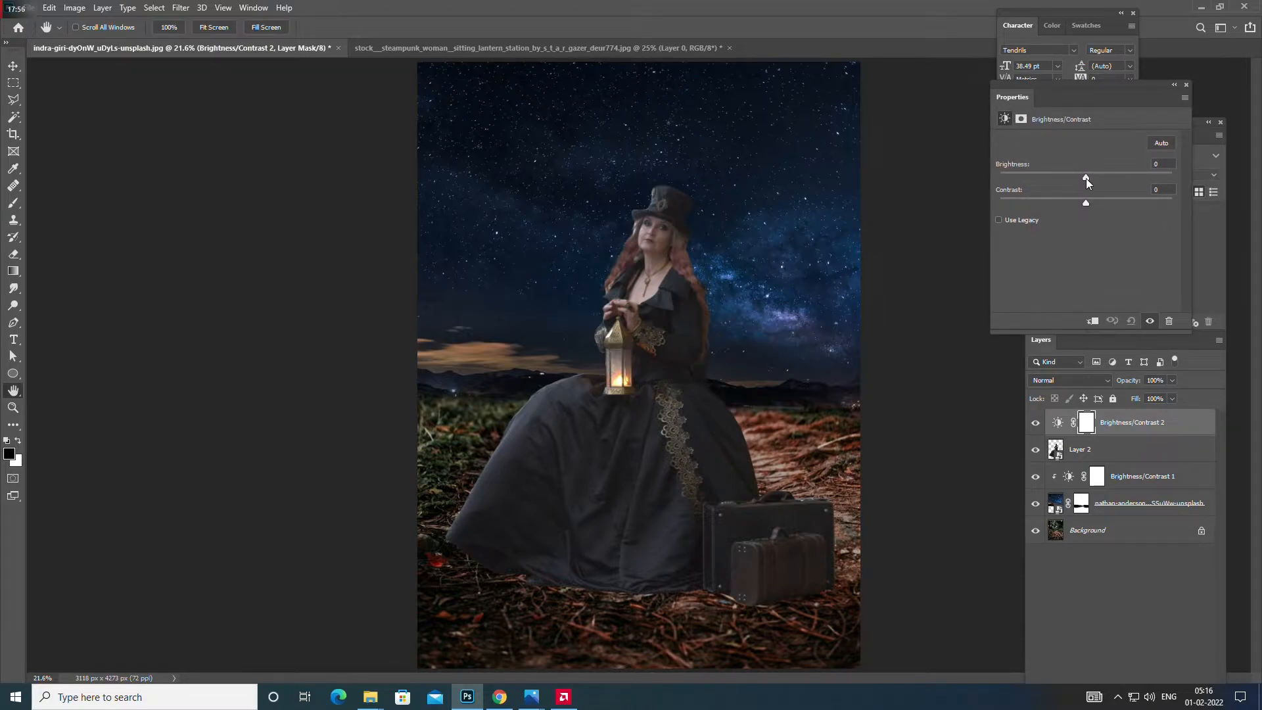
{"action": "mouse_move", "coordinate": [1083, 179]}
{"action": "left_mouse_down"}
{"action": "mouse_move", "coordinate": [1049, 193]}
{"action": "mouse_move", "coordinate": [1086, 203]}
{"action": "left_mouse_up"}
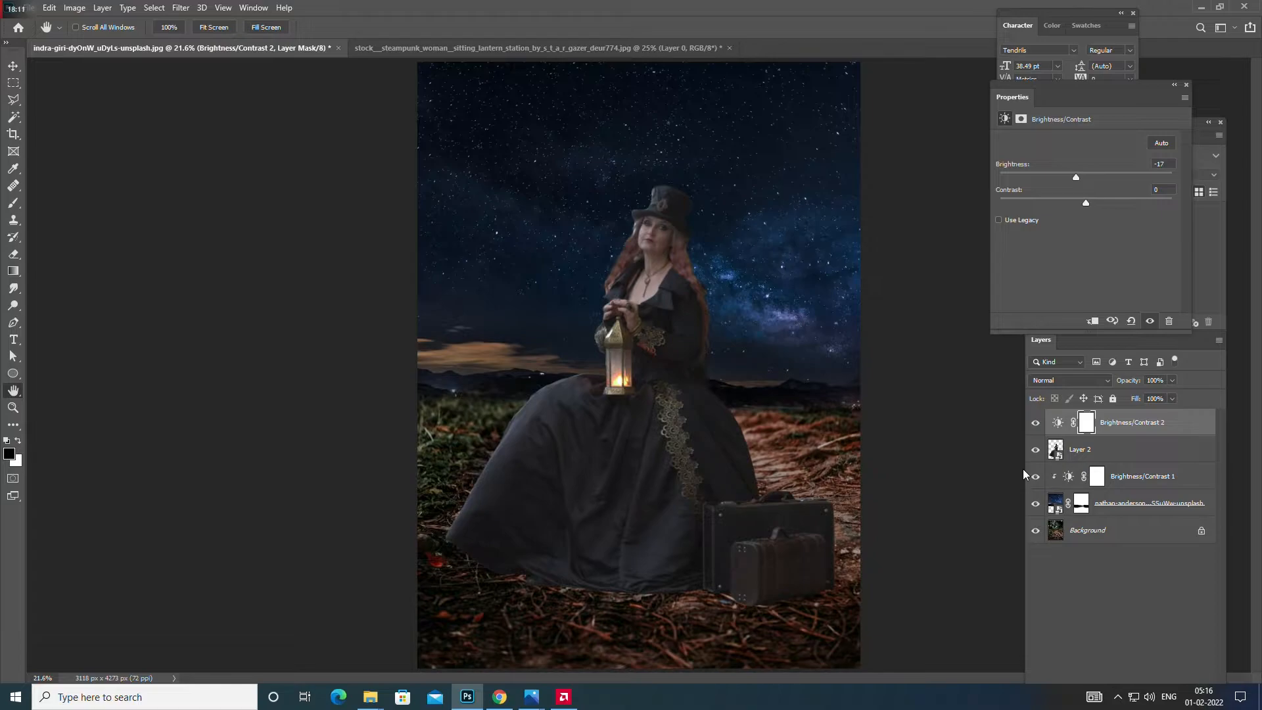
{"action": "left_click", "coordinate": [1089, 531]}
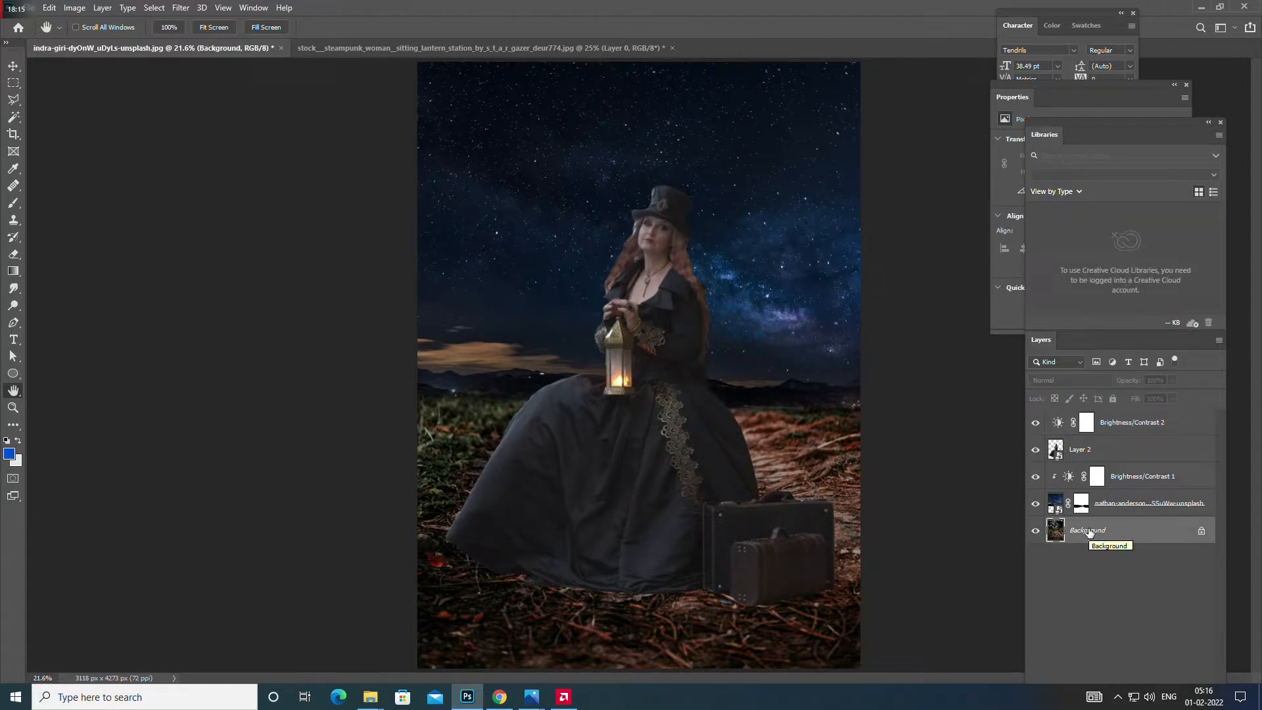
{"action": "left_click", "coordinate": [1021, 158]}
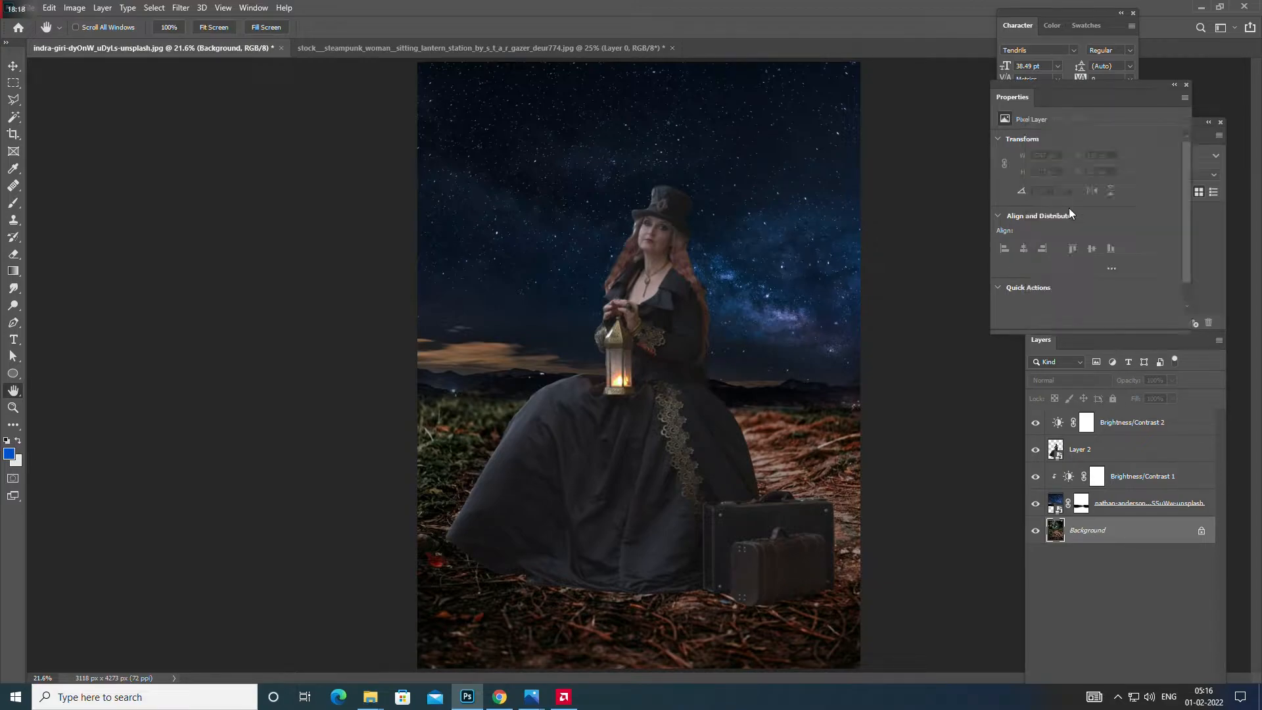
{"action": "left_click", "coordinate": [1203, 132]}
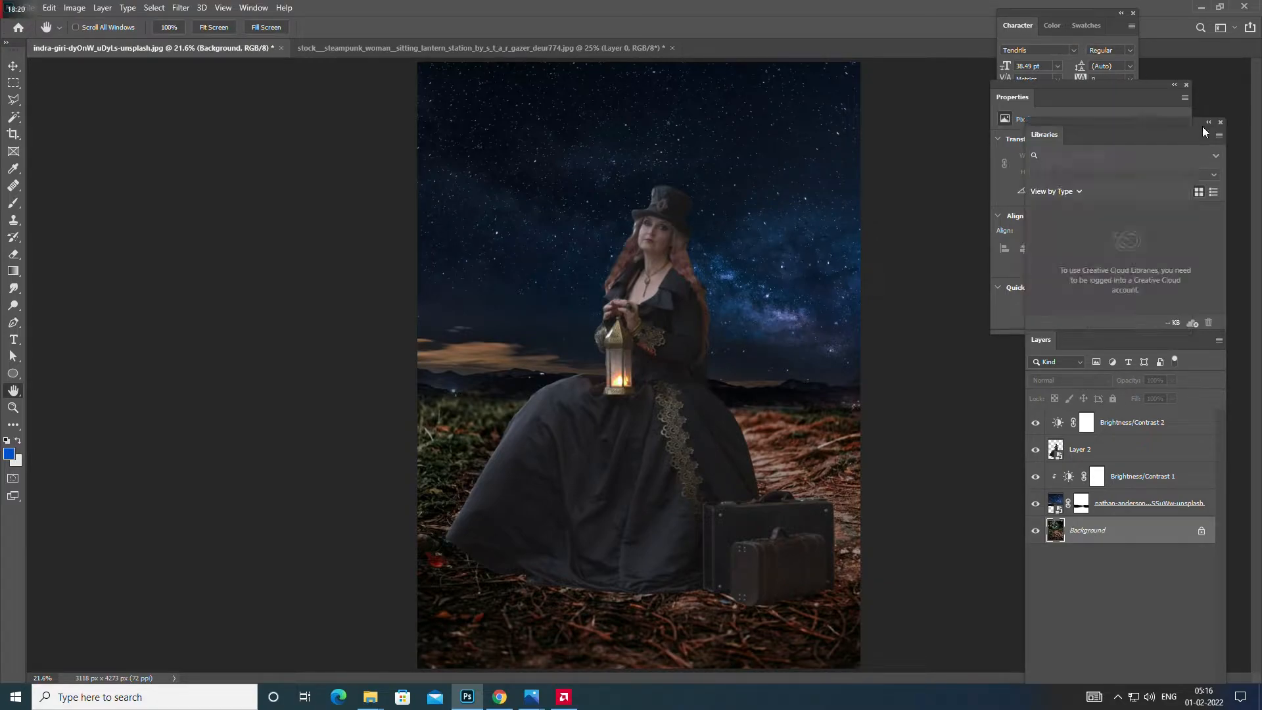
{"action": "left_click", "coordinate": [1000, 153]}
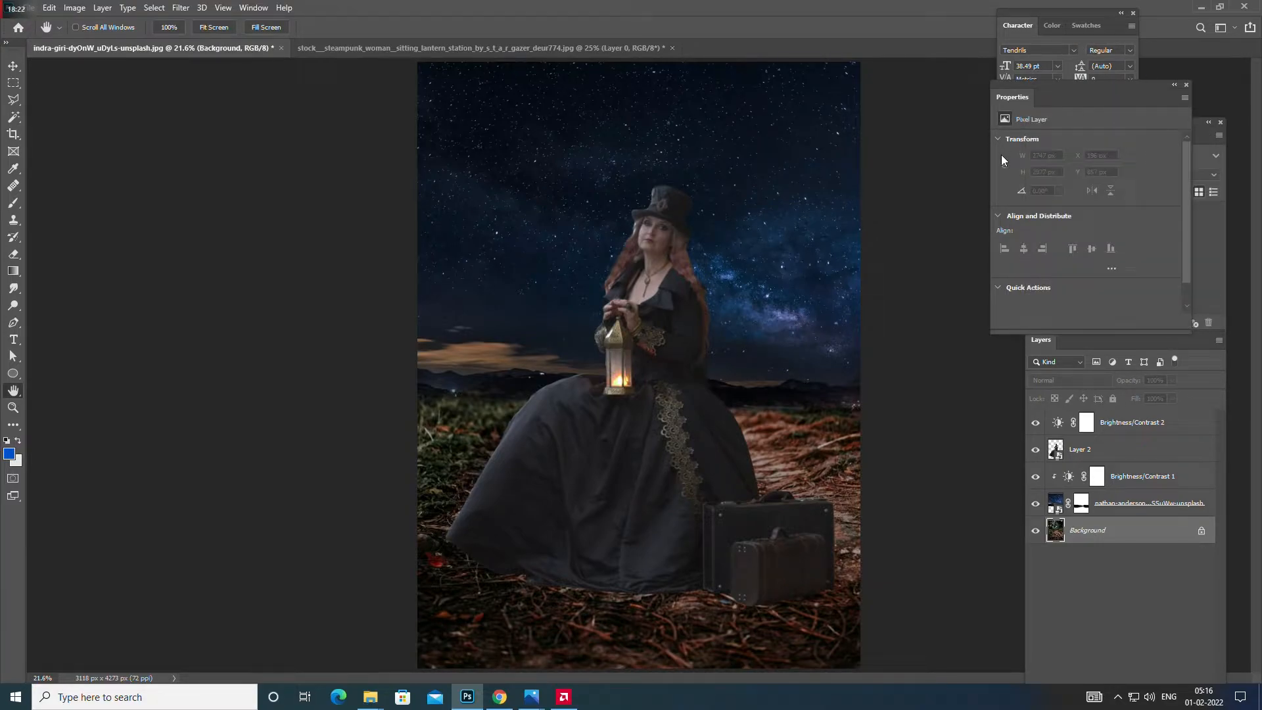
Step: Set the brightness of the topmost Brightness/Contrast adjustment to -39
{"action": "left_click", "coordinate": [1106, 428]}
{"action": "left_click", "coordinate": [1057, 423]}
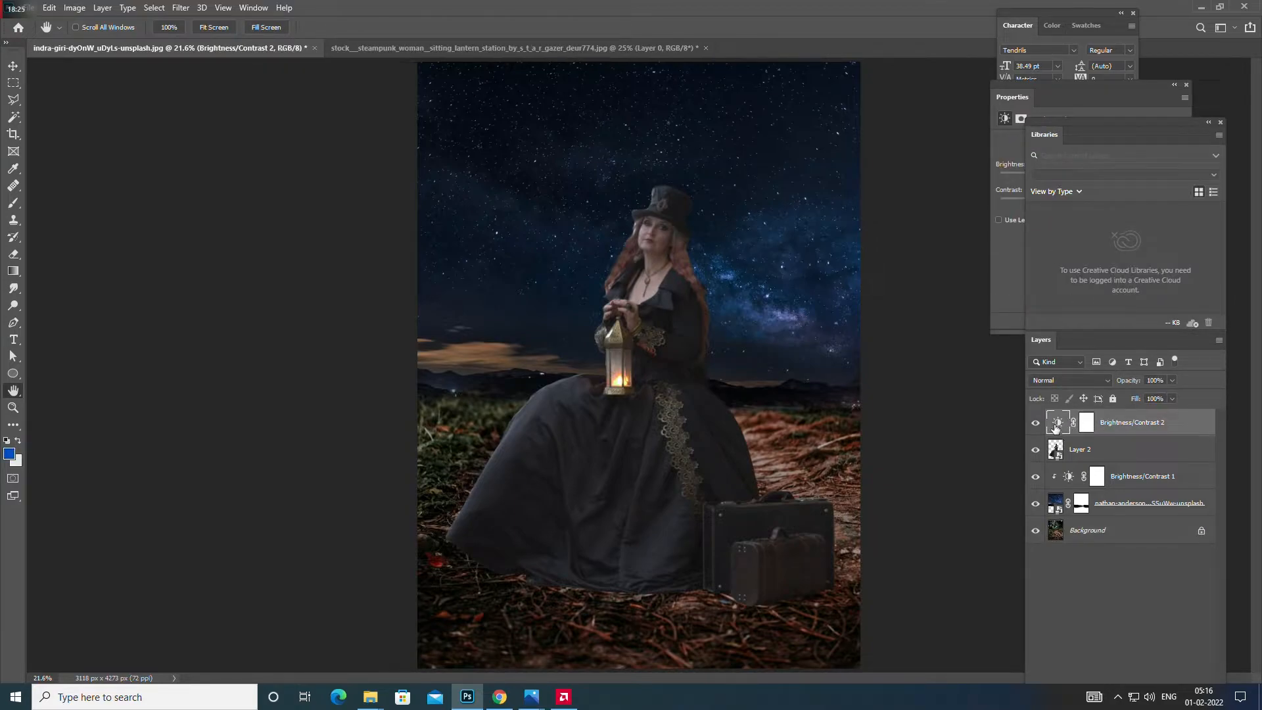
{"action": "left_click", "coordinate": [995, 141]}
{"action": "left_click_drag", "start_coordinate": [1066, 173], "coordinate": [1058, 191]}
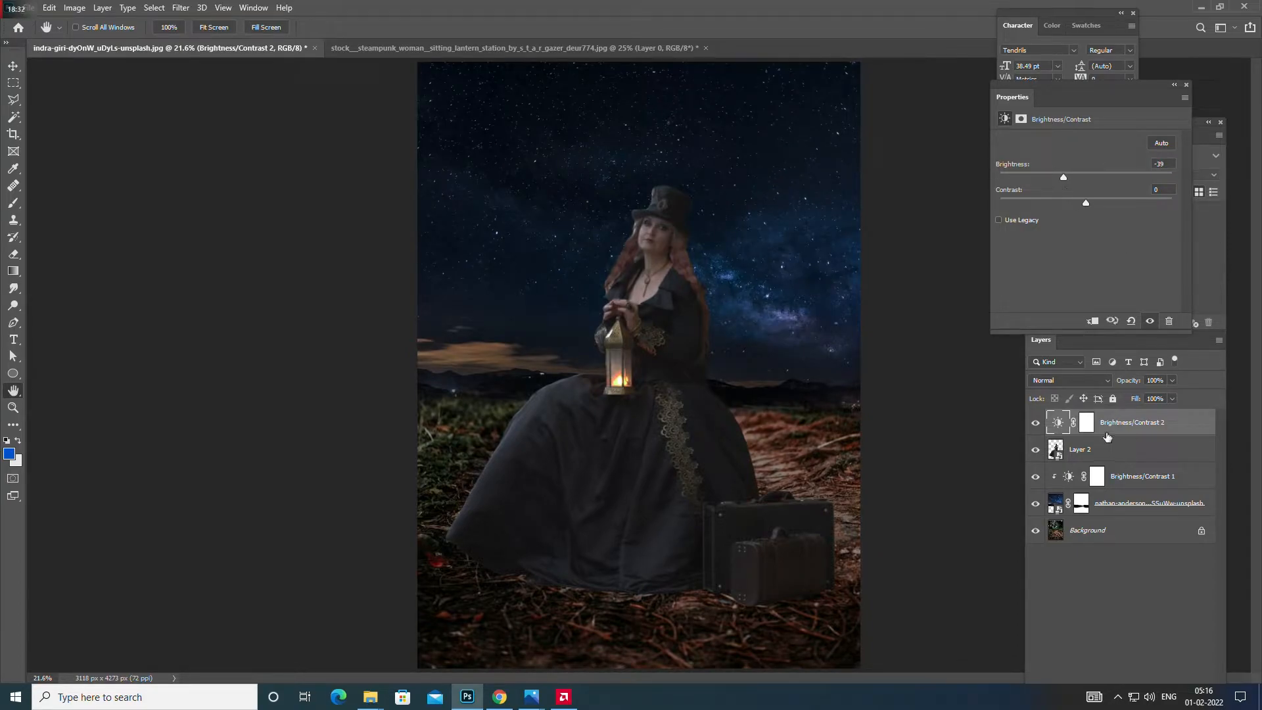
Step: Paint black over the woman's face on the topmost adjustment's mask with an enlarged brush of about 175 px at 31% flow
{"action": "left_click", "coordinate": [1086, 424]}
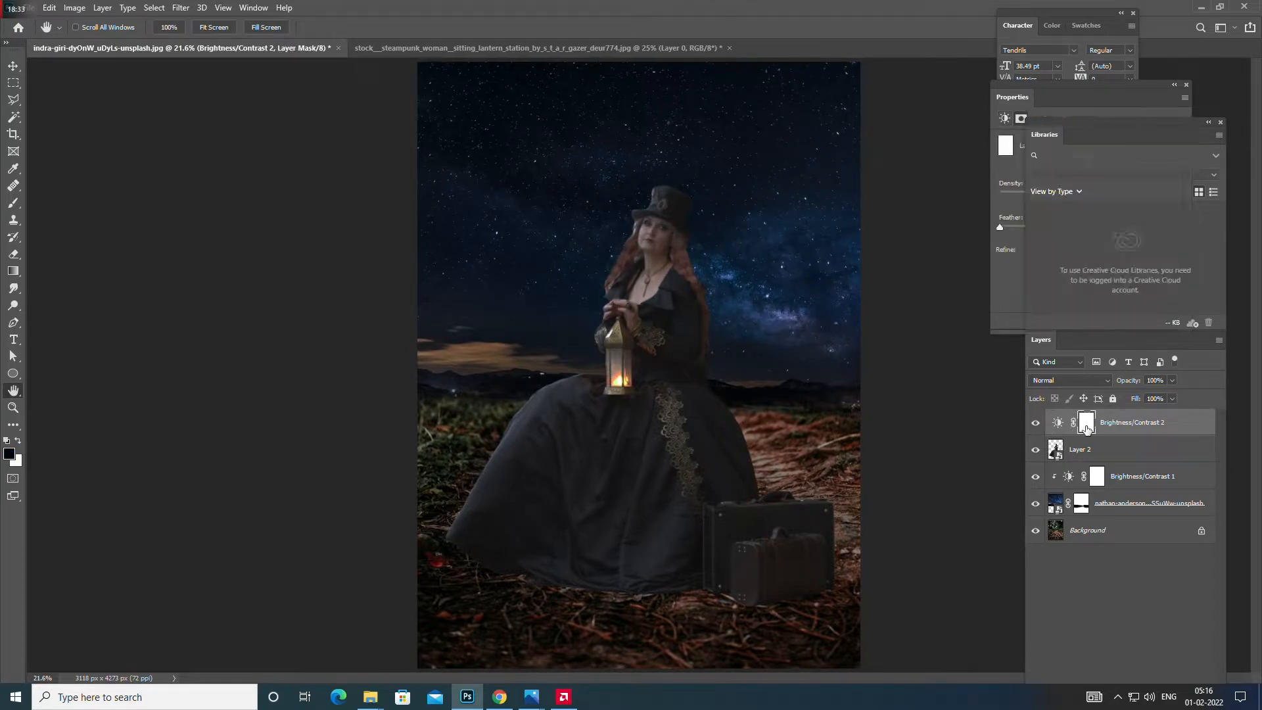
{"action": "left_click", "coordinate": [13, 202]}
{"action": "key", "text": "bracketright"}
{"action": "key", "text": "bracketright"}
{"action": "key", "text": "bracketright"}
{"action": "key", "text": "bracketright"}
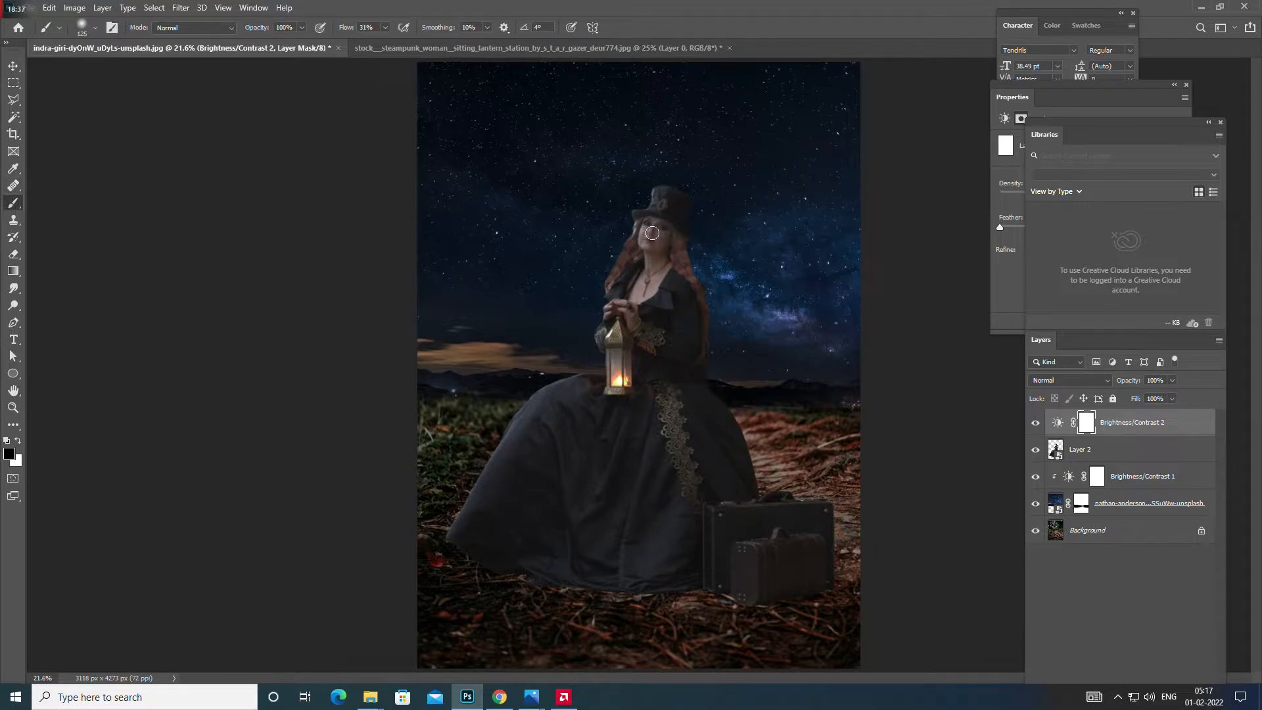
{"action": "mouse_move", "coordinate": [645, 238]}
{"action": "left_mouse_down"}
{"action": "mouse_move", "coordinate": [658, 247]}
{"action": "mouse_move", "coordinate": [651, 227]}
{"action": "mouse_move", "coordinate": [635, 292]}
{"action": "mouse_move", "coordinate": [661, 227]}
{"action": "mouse_move", "coordinate": [651, 266]}
{"action": "mouse_move", "coordinate": [651, 227]}
{"action": "mouse_move", "coordinate": [647, 237]}
{"action": "mouse_move", "coordinate": [653, 253]}
{"action": "mouse_move", "coordinate": [661, 236]}
{"action": "mouse_move", "coordinate": [651, 276]}
{"action": "mouse_move", "coordinate": [651, 236]}
{"action": "left_mouse_up"}
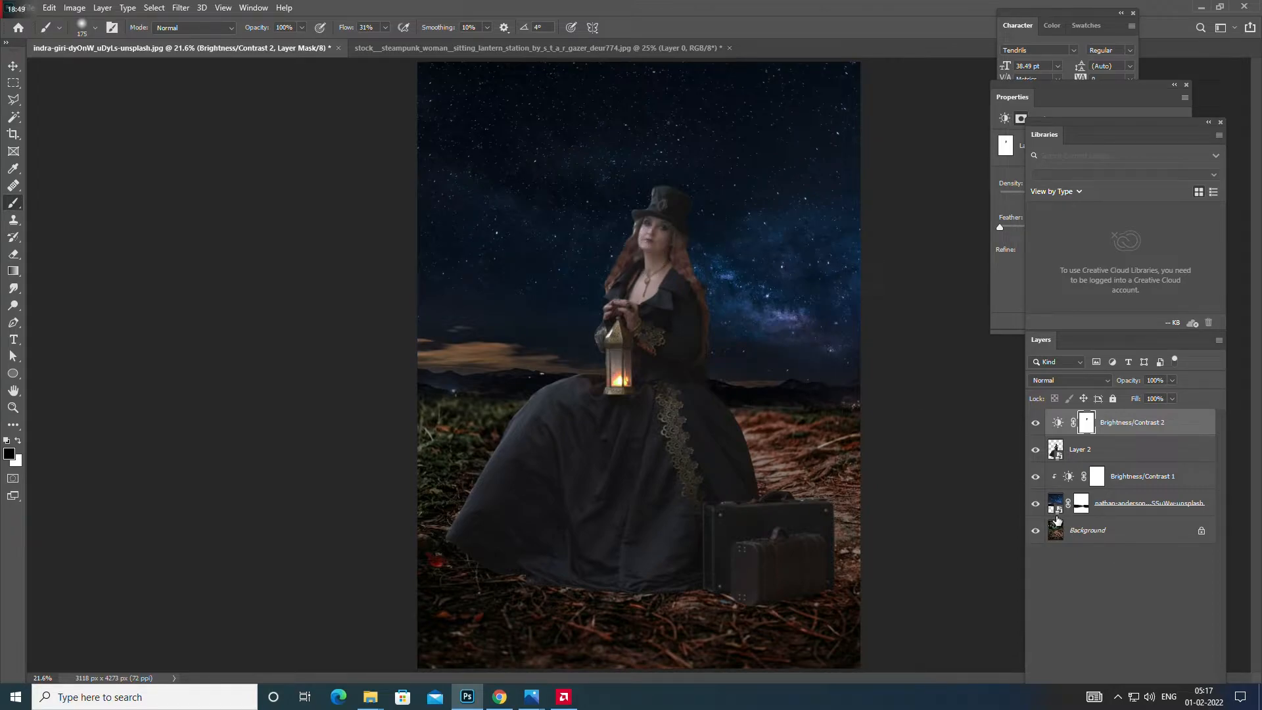
Step: Add a Brightness/Contrast adjustment directly above the Background layer and set its brightness to -35 to darken the ground
{"action": "left_click", "coordinate": [1117, 530]}
{"action": "left_click_drag", "start_coordinate": [1078, 123], "coordinate": [1053, 56]}
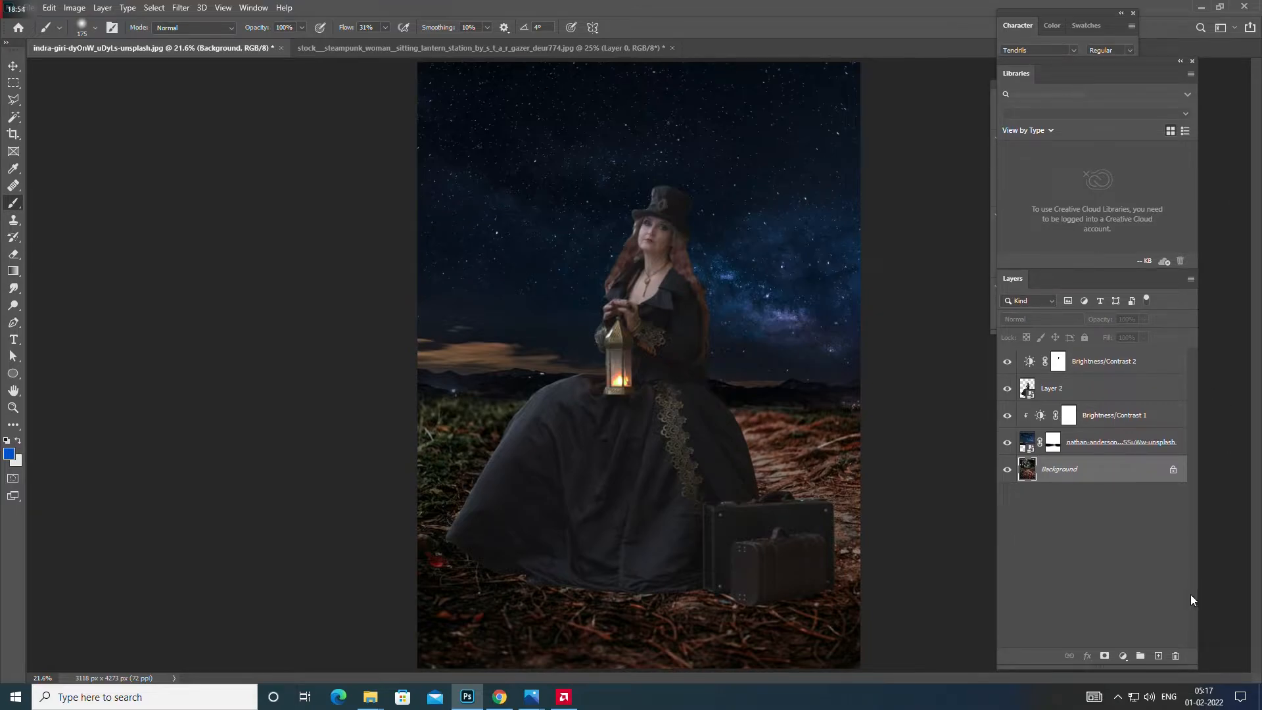
{"action": "left_click", "coordinate": [1123, 656]}
{"action": "left_click", "coordinate": [1143, 465]}
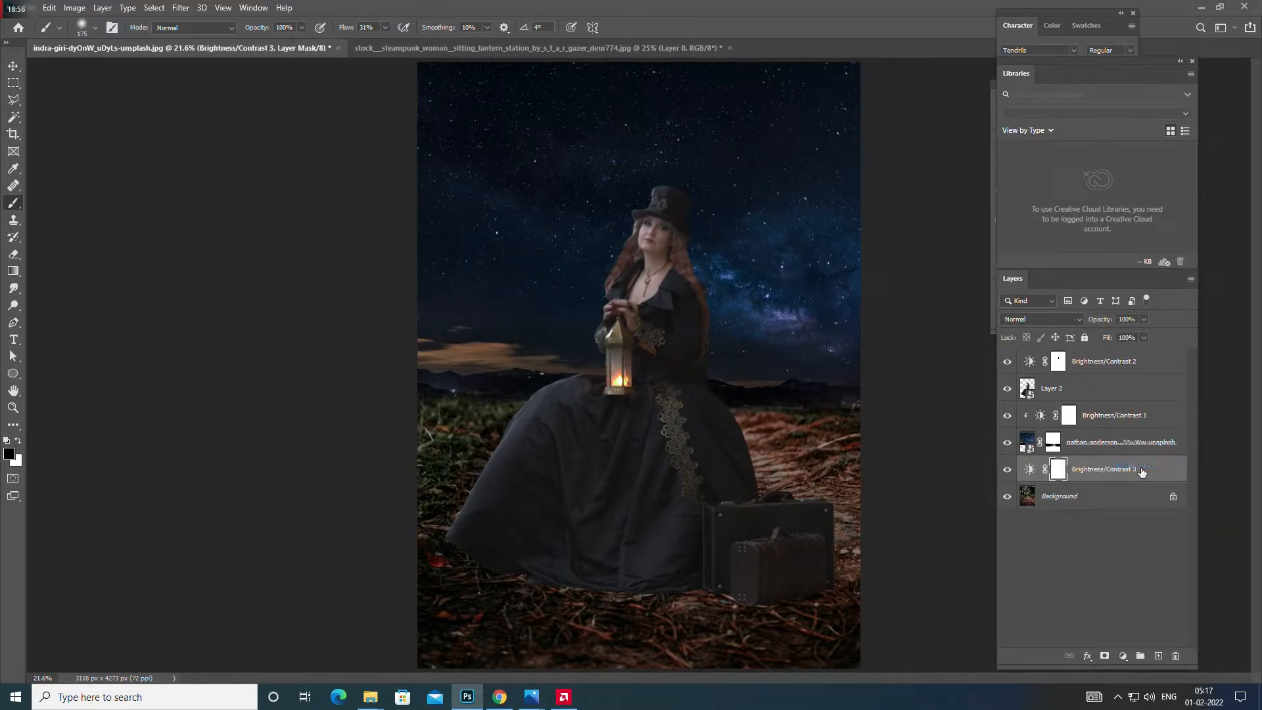
{"action": "left_click_drag", "start_coordinate": [1153, 61], "coordinate": [1191, 92]}
{"action": "left_click", "coordinate": [1001, 83]}
{"action": "left_click_drag", "start_coordinate": [1000, 81], "coordinate": [1029, 71]}
{"action": "left_click_drag", "start_coordinate": [1114, 167], "coordinate": [1099, 194]}
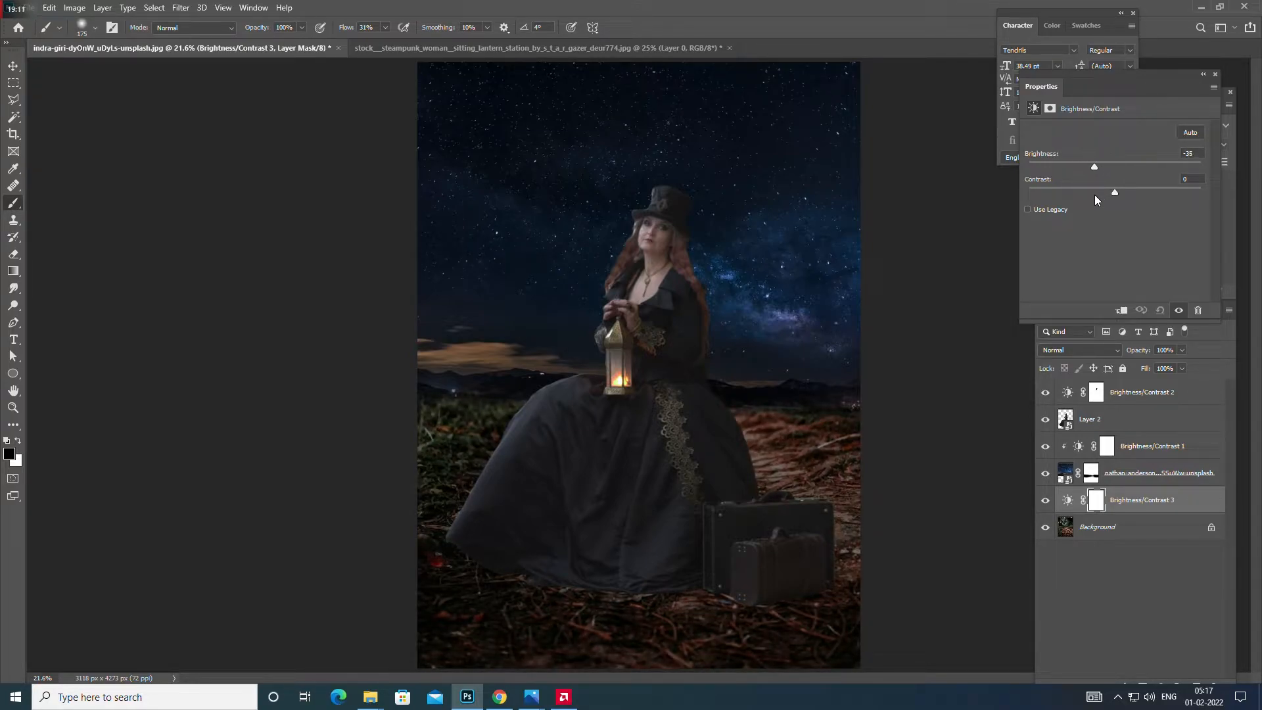
Step: Lighten the sky by setting the brightness of its clipped Brightness/Contrast adjustment to -27
{"action": "left_click", "coordinate": [1125, 473]}
{"action": "left_click", "coordinate": [1078, 449]}
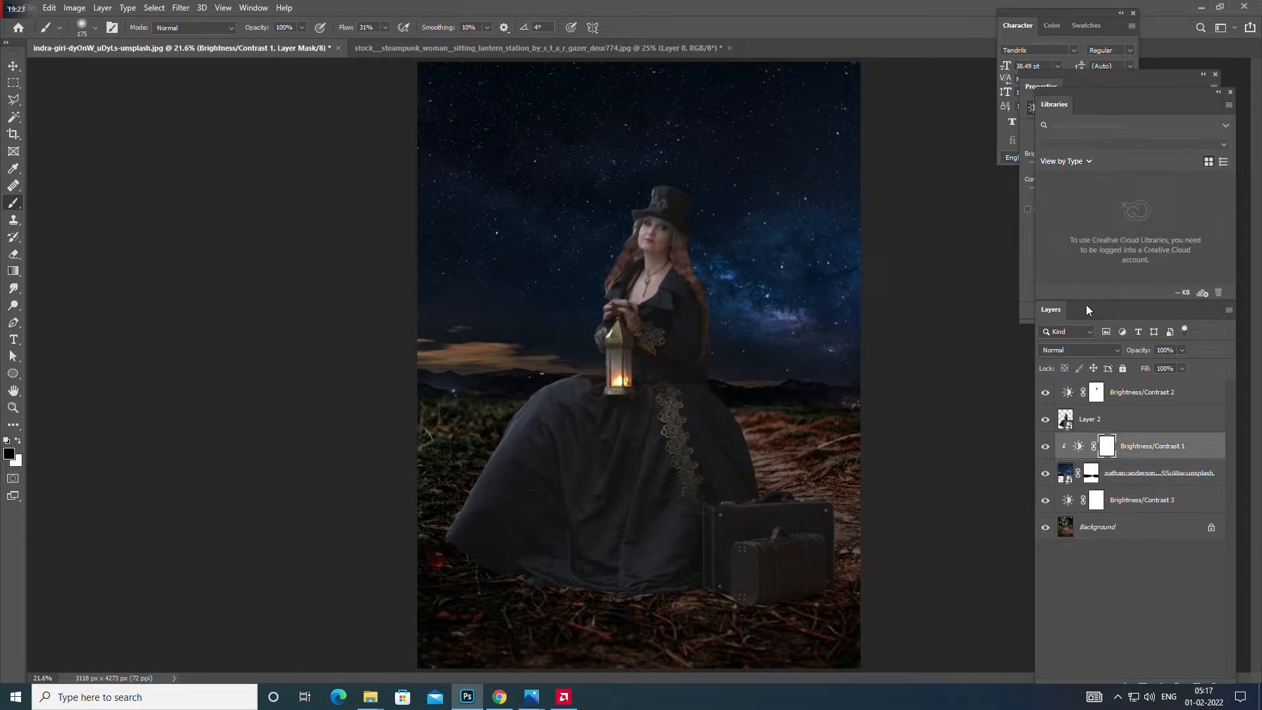
{"action": "left_click", "coordinate": [1024, 130]}
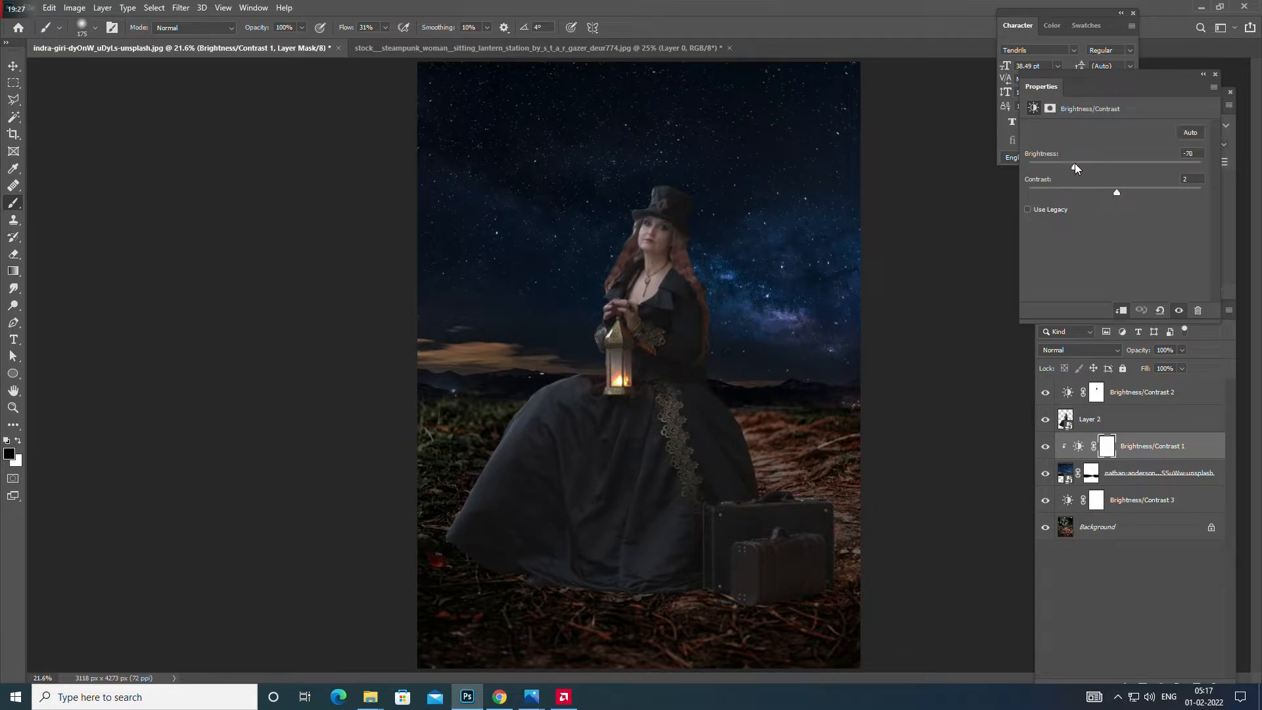
{"action": "left_click_drag", "start_coordinate": [1075, 165], "coordinate": [1101, 179]}
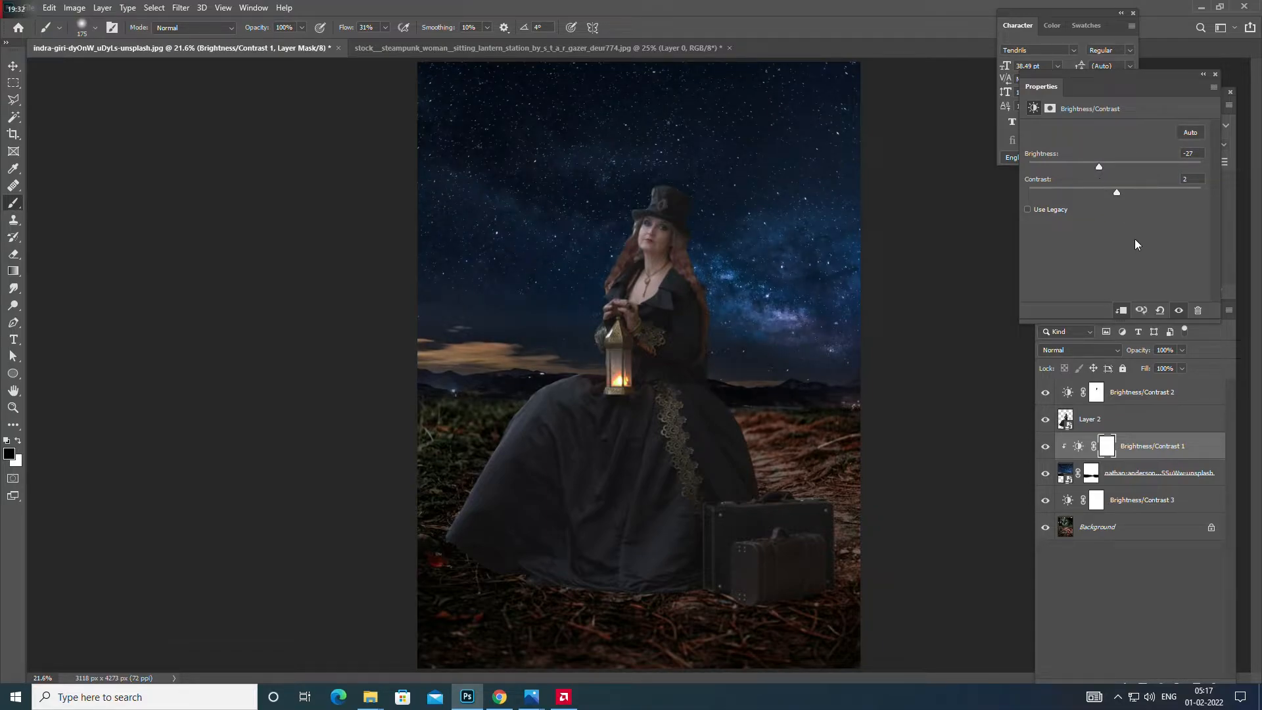
Step: Set the brightness of the sky's clipped Brightness/Contrast adjustment to -9 and compare the scene with the sky layer hidden and shown
{"action": "left_click_drag", "start_coordinate": [1100, 168], "coordinate": [1109, 173]}
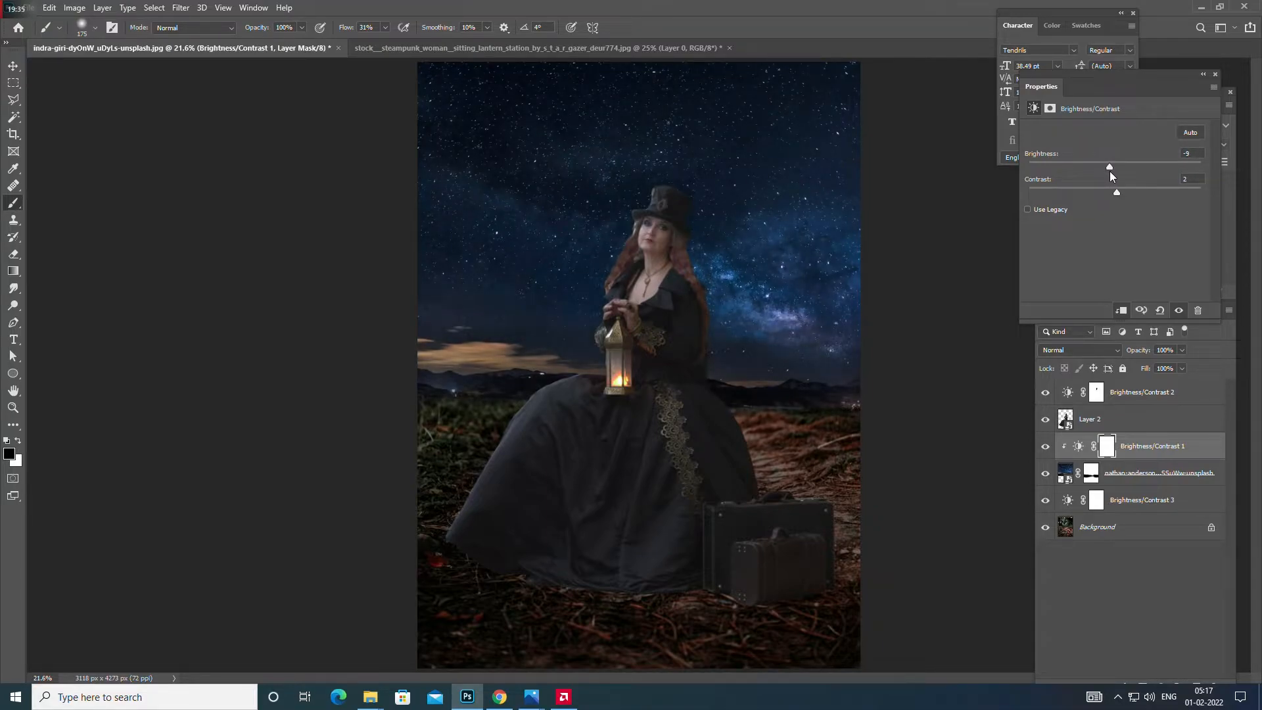
{"action": "left_click", "coordinate": [1193, 393]}
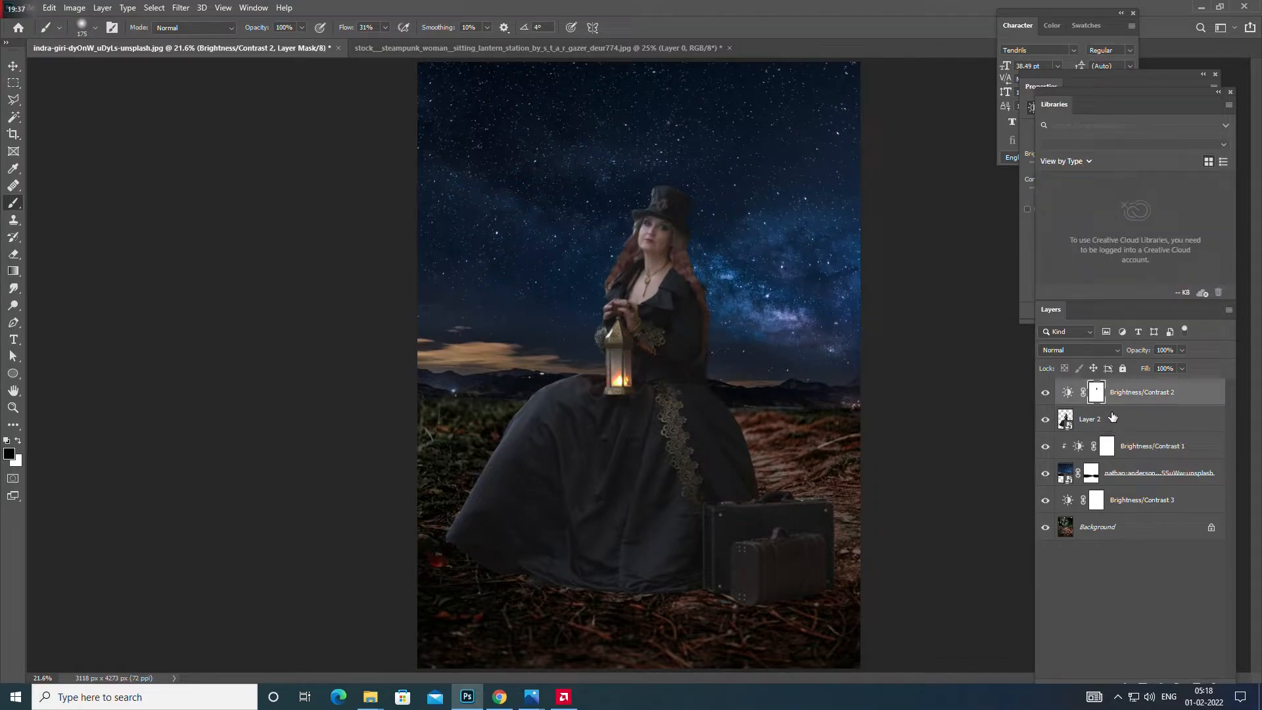
{"action": "left_click", "coordinate": [1124, 477]}
{"action": "left_click", "coordinate": [1046, 475]}
{"action": "left_click", "coordinate": [1045, 474]}
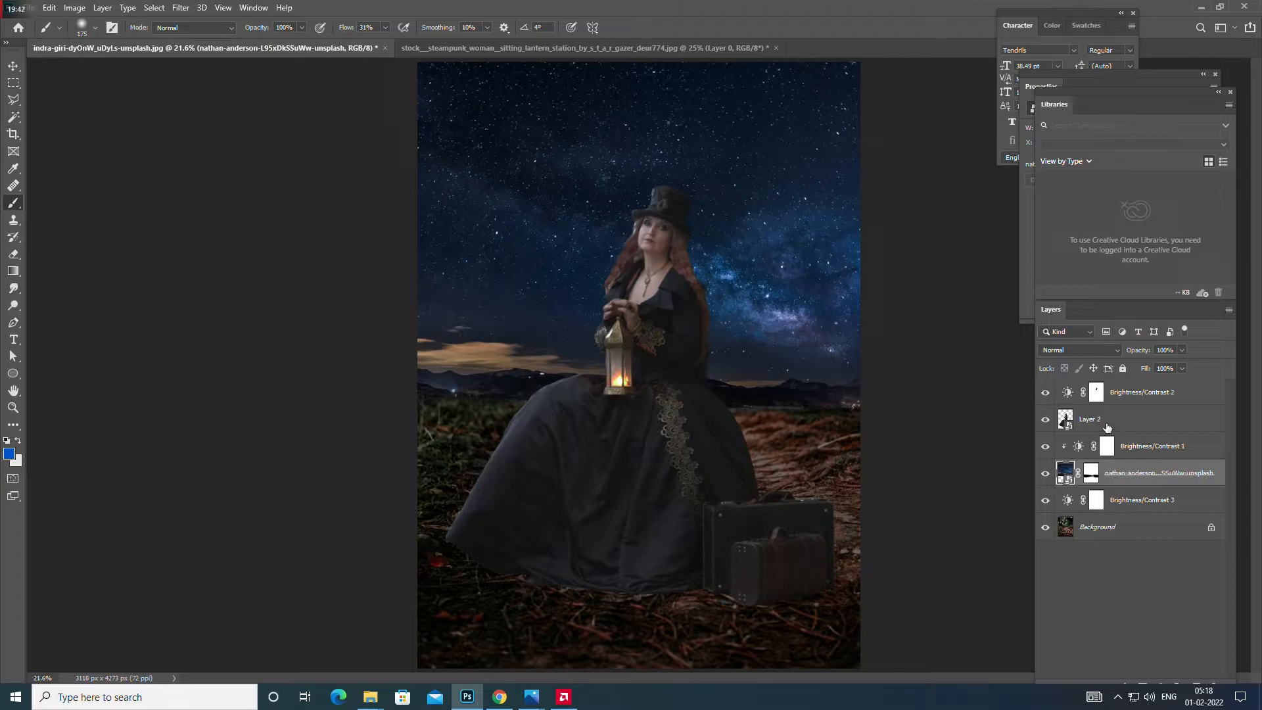
Step: Add a Color Balance adjustment clipped to the woman's layer, Layer 2
{"action": "left_click", "coordinate": [1108, 427]}
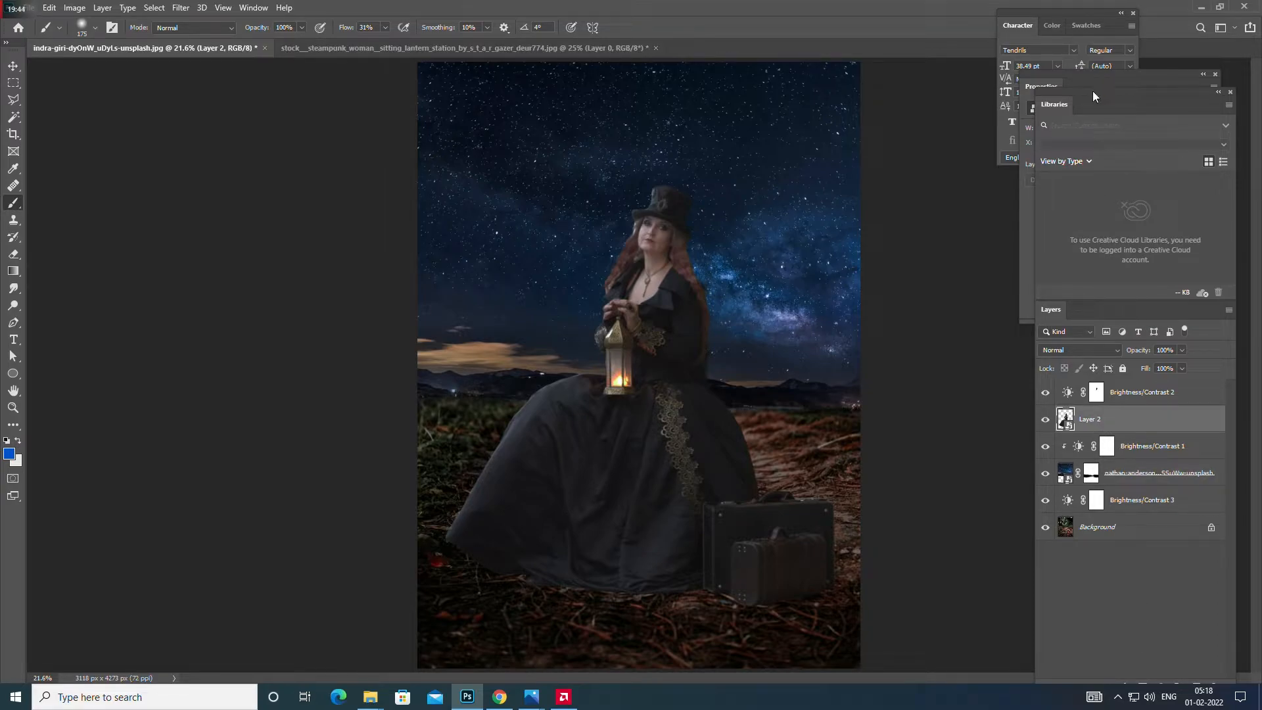
{"action": "left_click", "coordinate": [1226, 108]}
{"action": "left_click", "coordinate": [1126, 230]}
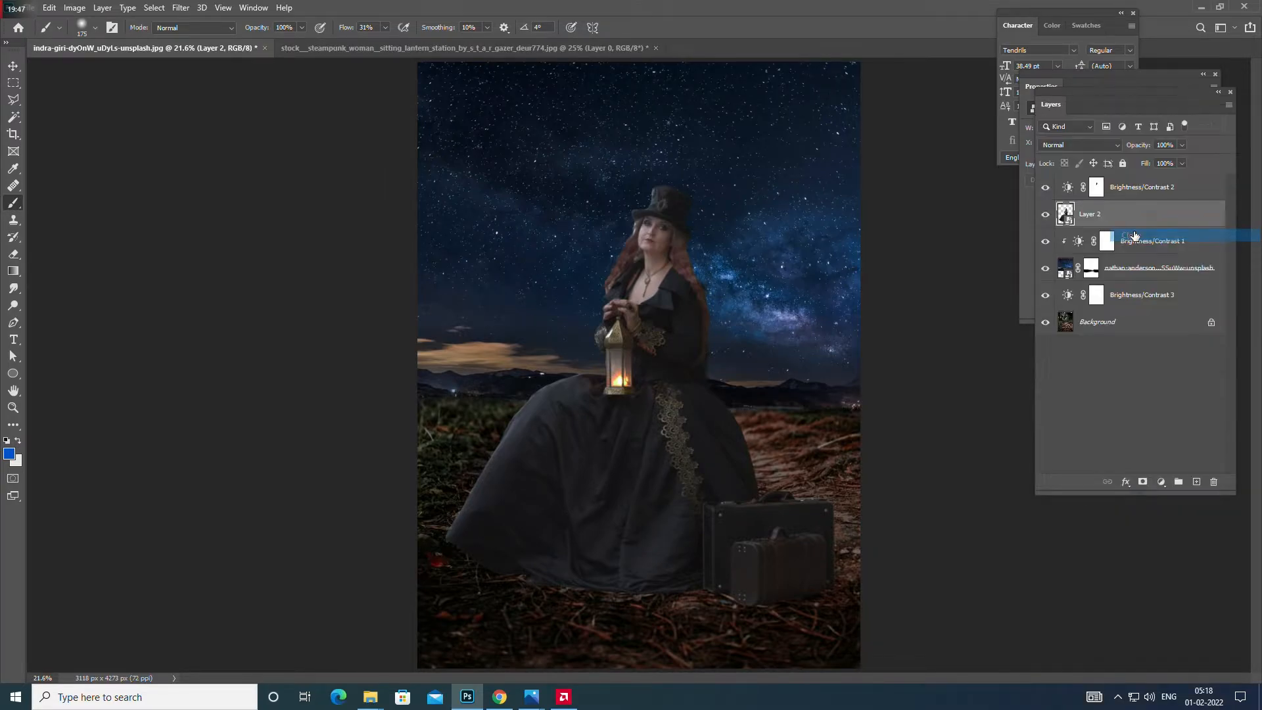
{"action": "left_click_drag", "start_coordinate": [1095, 92], "coordinate": [1059, 144]}
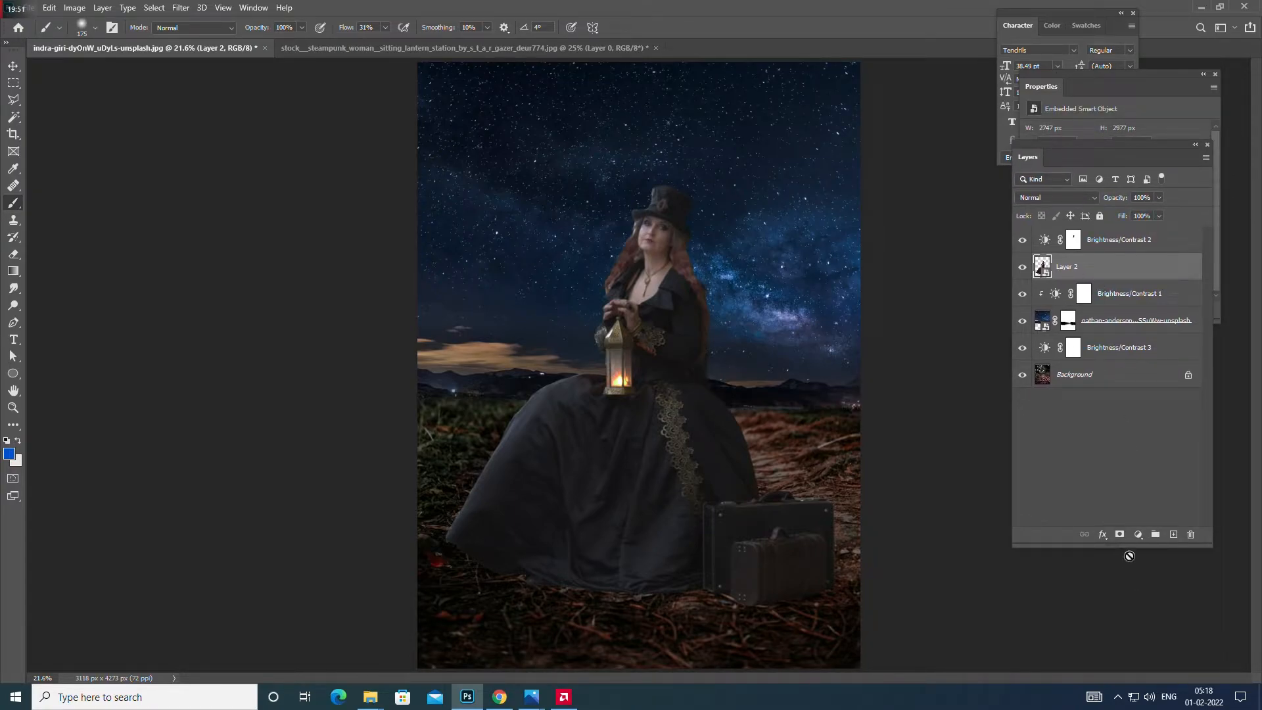
{"action": "left_click", "coordinate": [1138, 534]}
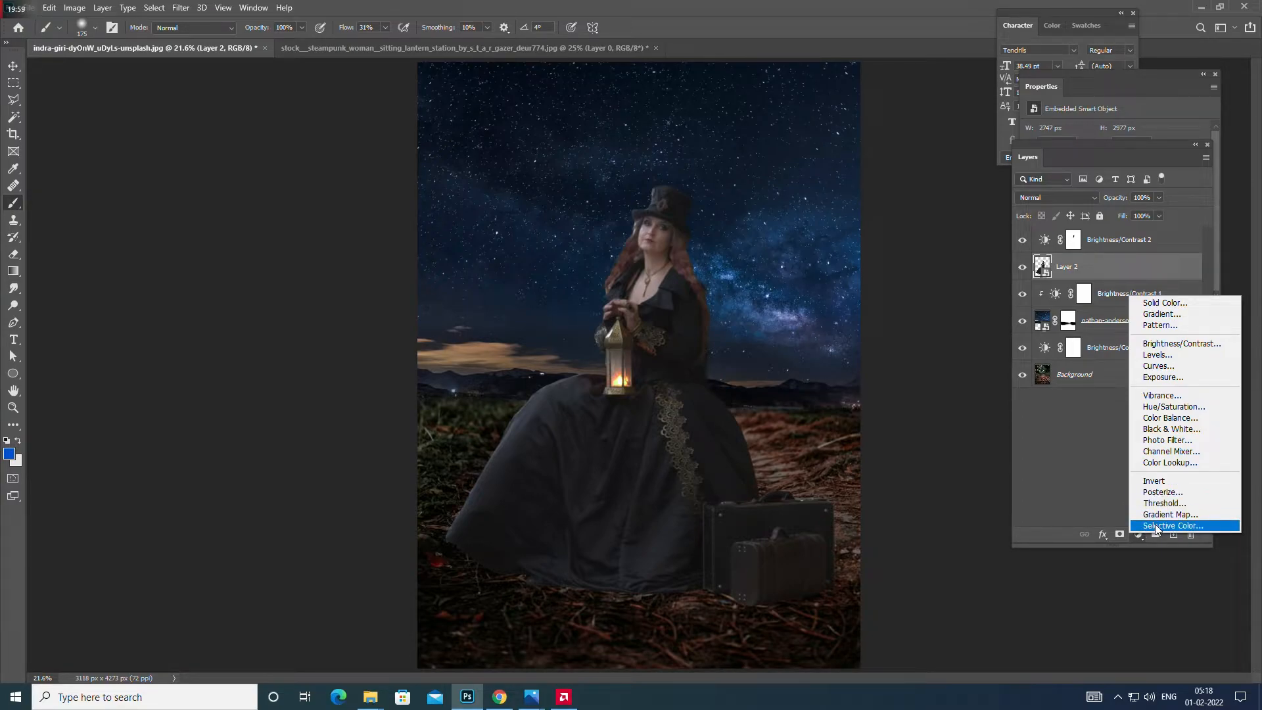
{"action": "left_click", "coordinate": [1177, 418]}
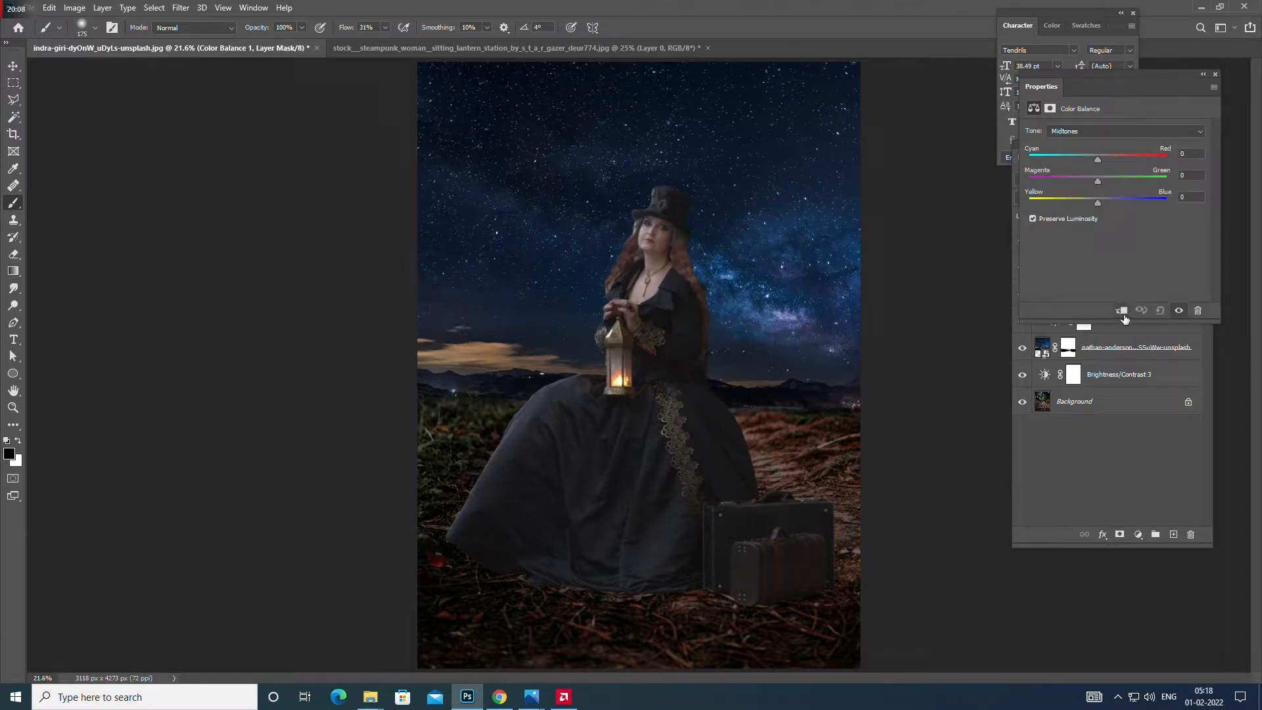
{"action": "left_click", "coordinate": [1075, 454]}
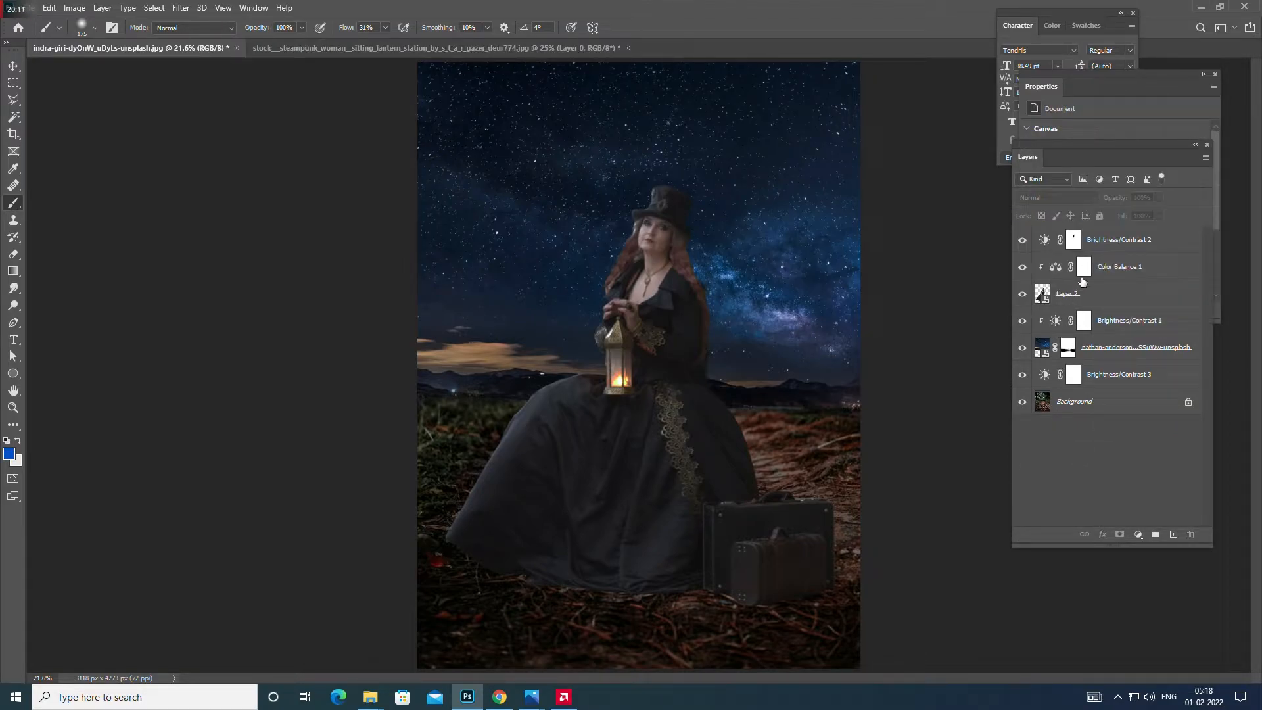
Step: Tint the woman's midtones in her Color Balance adjustment, with Magenta–Green at -6 and Yellow–Blue at +61
{"action": "left_click", "coordinate": [1053, 269]}
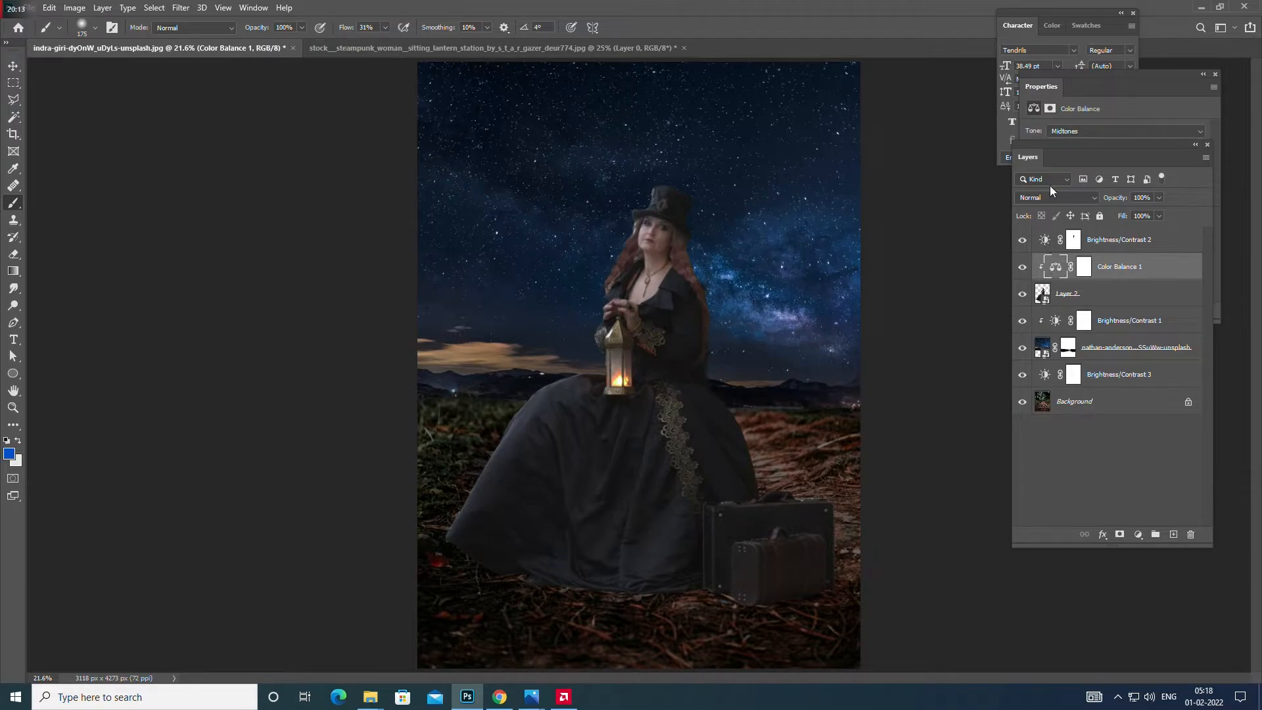
{"action": "left_click_drag", "start_coordinate": [1039, 147], "coordinate": [1048, 318]}
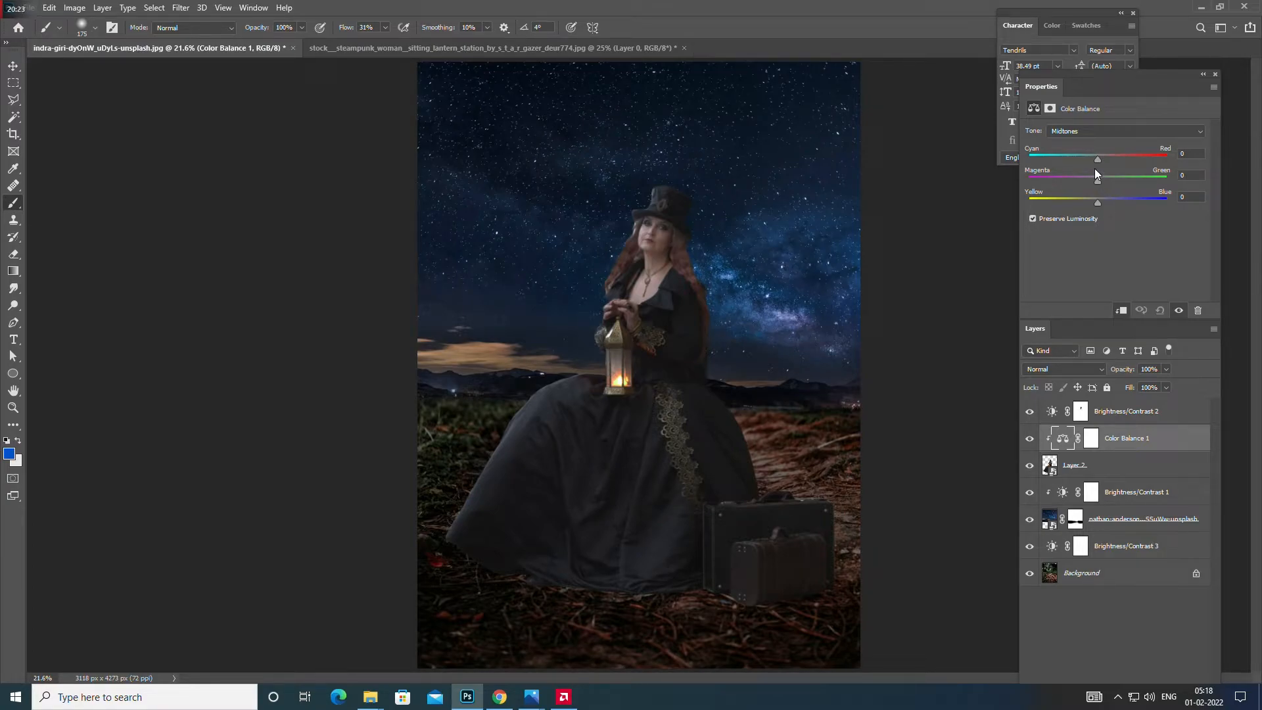
{"action": "left_click", "coordinate": [1118, 315]}
{"action": "left_click", "coordinate": [1119, 315]}
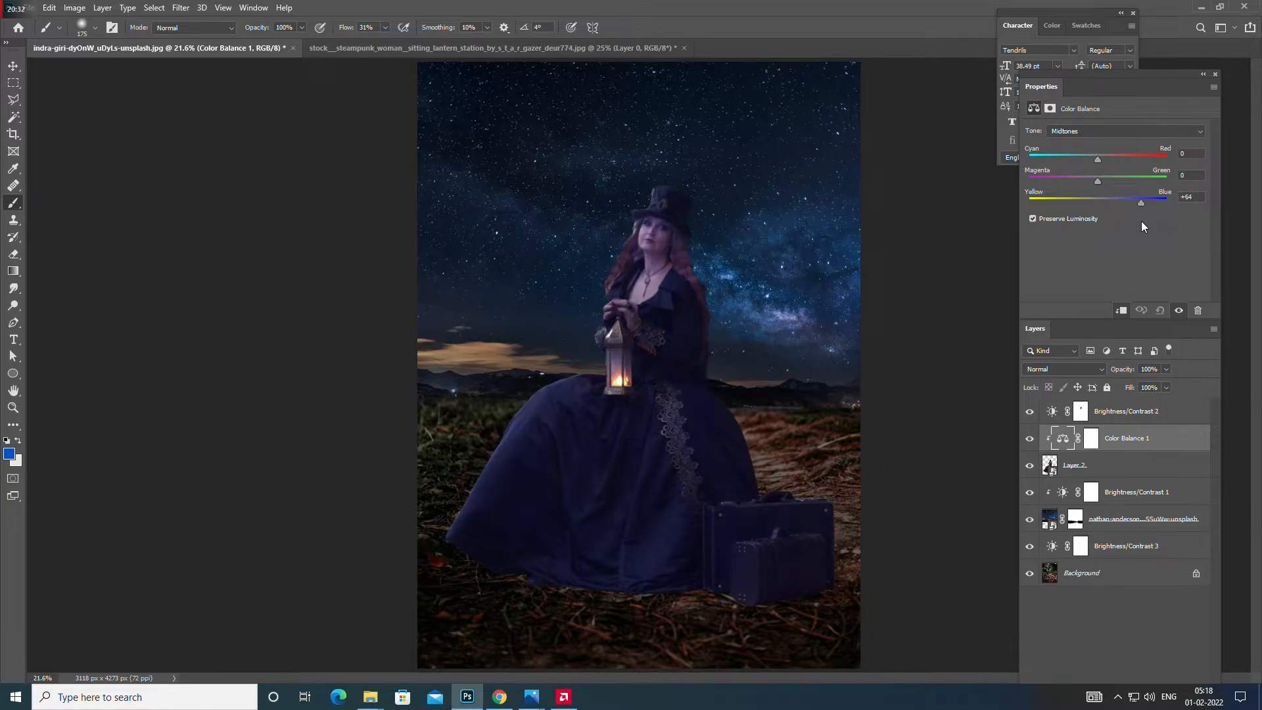
{"action": "left_click", "coordinate": [1130, 202]}
{"action": "left_click_drag", "start_coordinate": [1097, 180], "coordinate": [1098, 185]}
Step: Adjust the shadows of the woman's Color Balance with Cyan–Red at -4 and a slight Yellow–Blue shift, and select the adjustment's mask
{"action": "left_click", "coordinate": [1079, 132]}
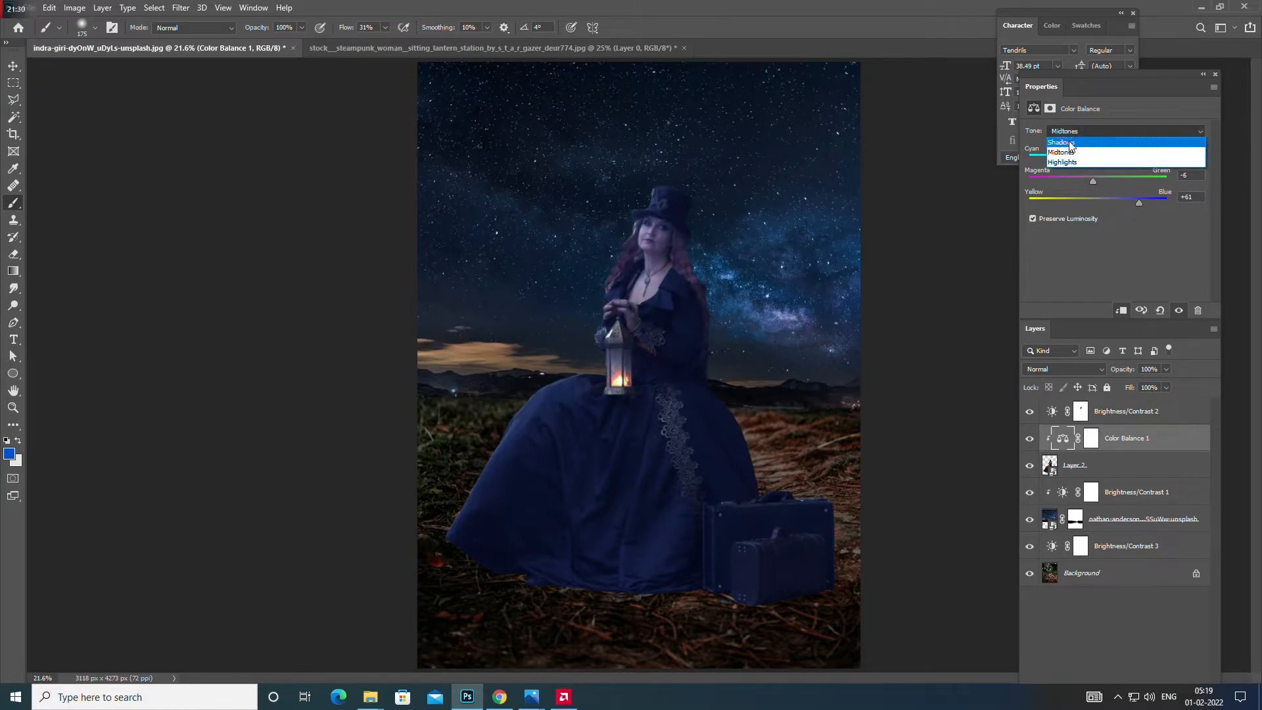
{"action": "left_click", "coordinate": [1090, 142]}
{"action": "left_click_drag", "start_coordinate": [1097, 158], "coordinate": [1107, 175]}
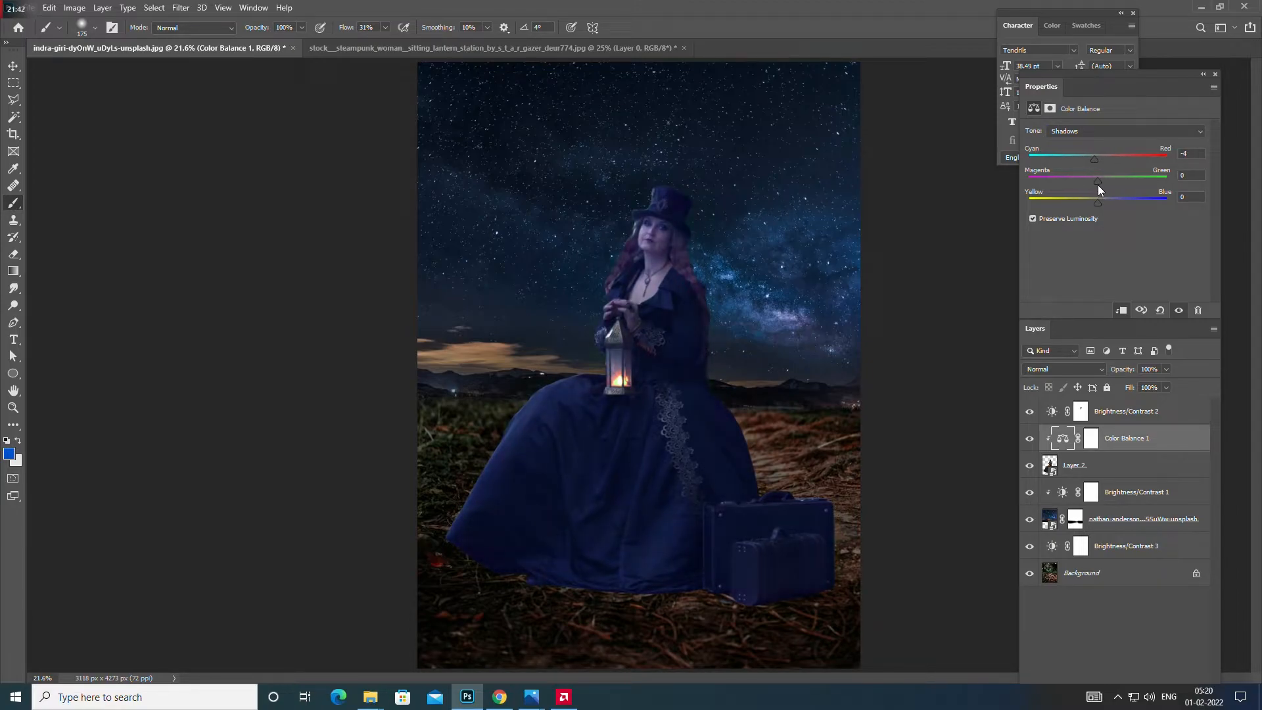
{"action": "left_click_drag", "start_coordinate": [1101, 203], "coordinate": [1096, 206]}
{"action": "left_click", "coordinate": [1090, 437]}
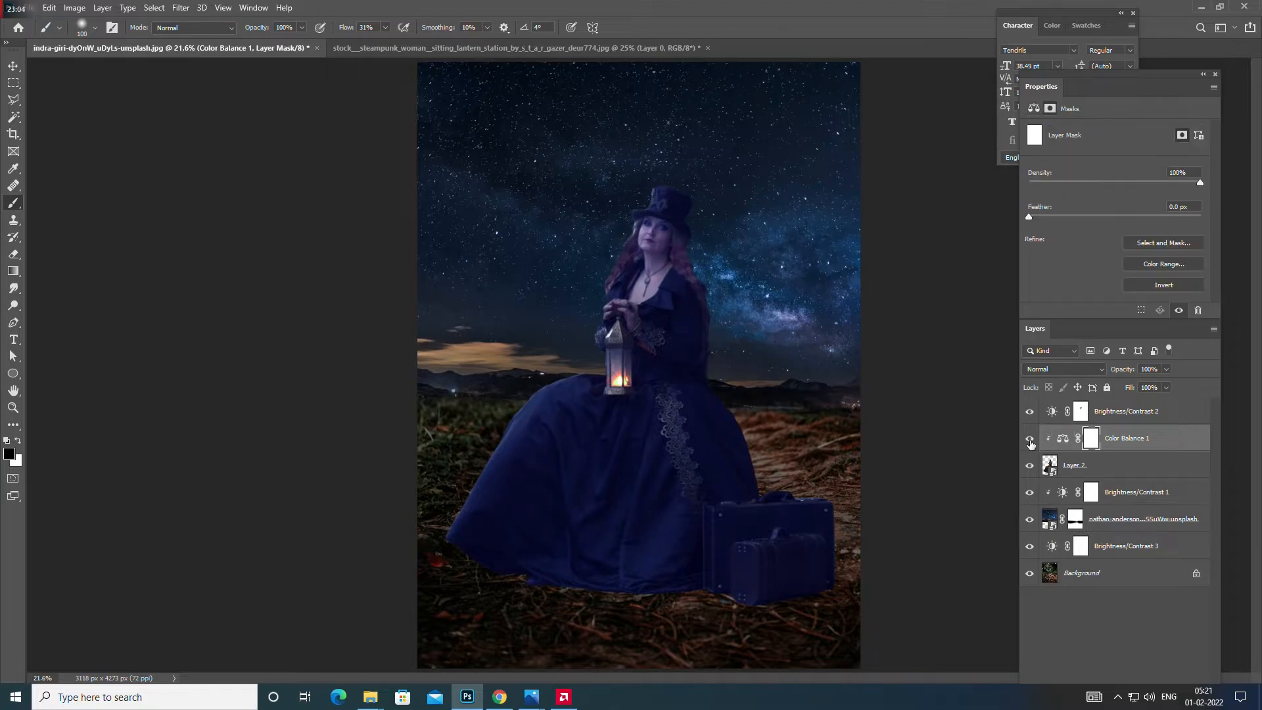
Step: Add a Color Balance adjustment clipped to the sky layer and set its midtones' Yellow–Blue to +10
{"action": "left_click", "coordinate": [1101, 520]}
{"action": "left_click_drag", "start_coordinate": [1097, 86], "coordinate": [1086, 49]}
{"action": "left_click", "coordinate": [1134, 669]}
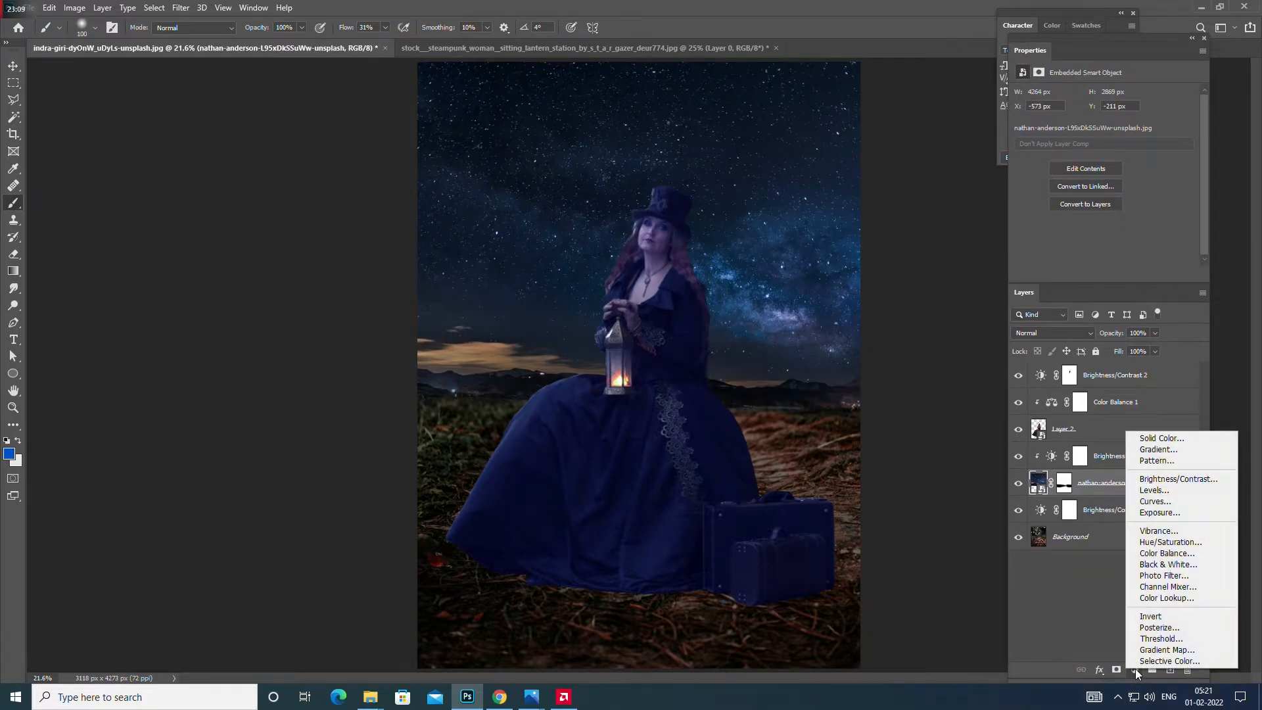
{"action": "left_click", "coordinate": [1161, 558]}
{"action": "left_click_drag", "start_coordinate": [1081, 163], "coordinate": [1094, 172]}
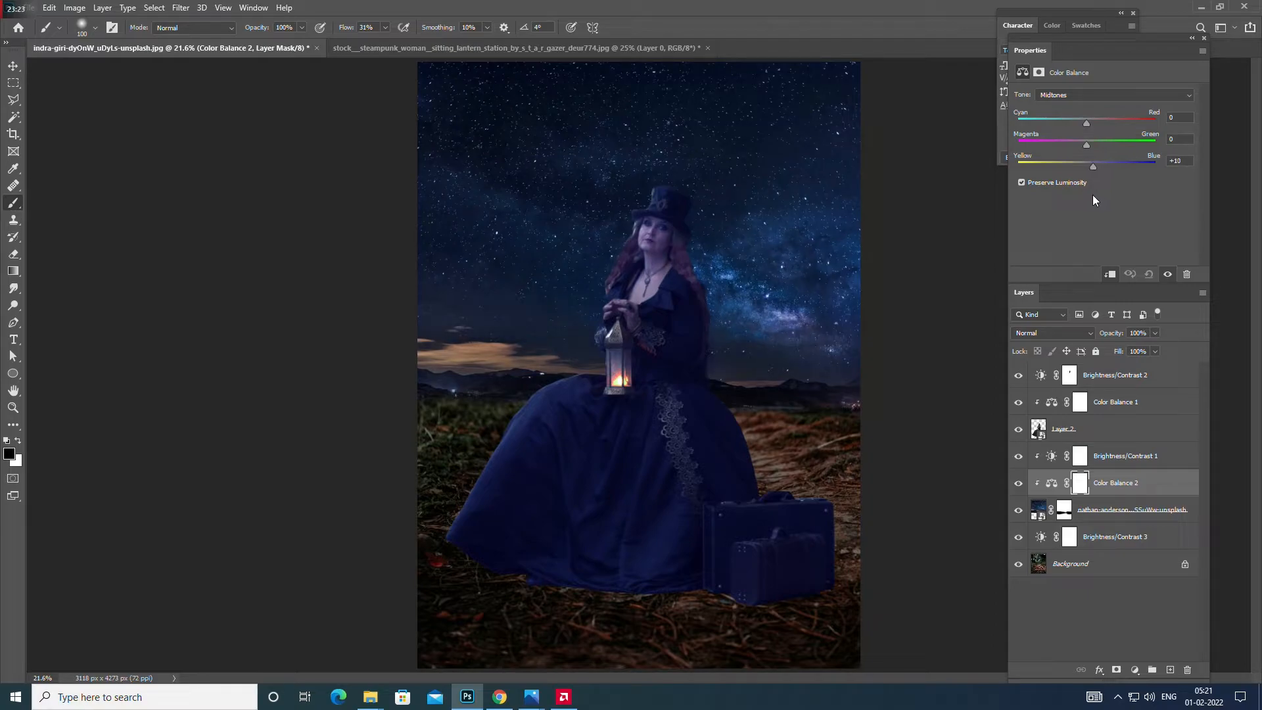
Step: Fine-tune the Magenta–Green and Cyan–Red balance of the sky's midtones
{"action": "left_click_drag", "start_coordinate": [1083, 146], "coordinate": [1080, 151]}
{"action": "left_click_drag", "start_coordinate": [1085, 146], "coordinate": [1094, 147]}
{"action": "left_click_drag", "start_coordinate": [1090, 147], "coordinate": [1084, 148]}
{"action": "left_click_drag", "start_coordinate": [1083, 128], "coordinate": [1095, 170]}
Step: Adjust the sky's shadows with Cyan–Red at -1, Magenta–Green at -3 and a slight shift toward blue
{"action": "left_click", "coordinate": [1065, 94]}
{"action": "left_click", "coordinate": [1064, 107]}
{"action": "left_click_drag", "start_coordinate": [1083, 123], "coordinate": [1076, 146]}
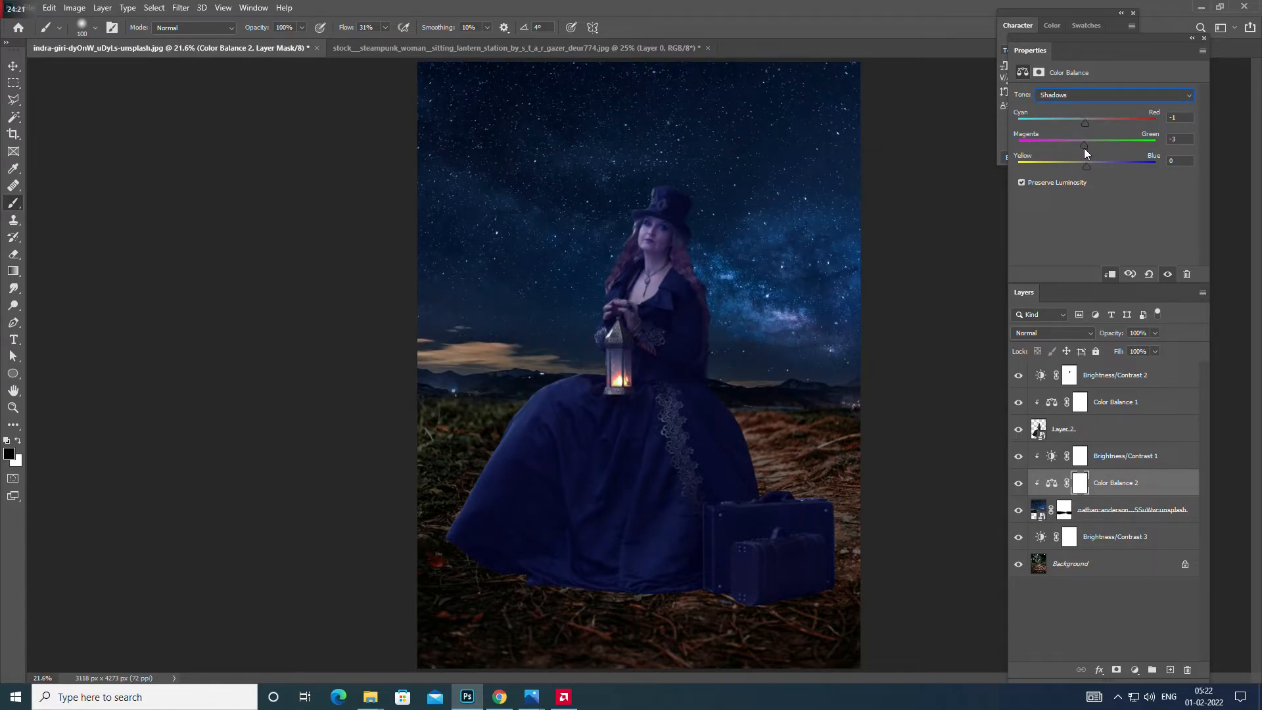
{"action": "left_click_drag", "start_coordinate": [1086, 169], "coordinate": [1090, 169]}
Step: Nudge the woman's layer slightly up and to the left with Free Transform, to X 186 px and Y 838 px
{"action": "left_click", "coordinate": [1081, 430]}
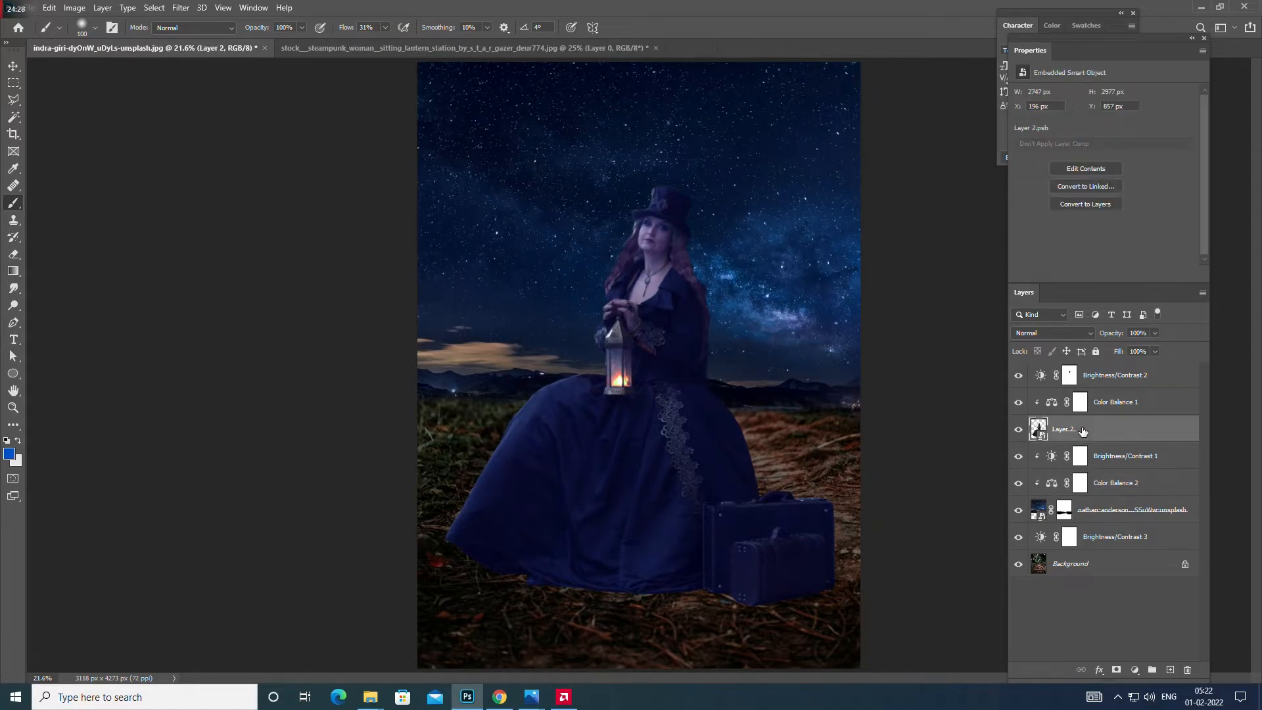
{"action": "key", "text": "ctrl+t"}
{"action": "left_click_drag", "start_coordinate": [718, 435], "coordinate": [718, 439]}
{"action": "left_click_drag", "start_coordinate": [726, 246], "coordinate": [724, 242]}
{"action": "left_click", "coordinate": [637, 27]}
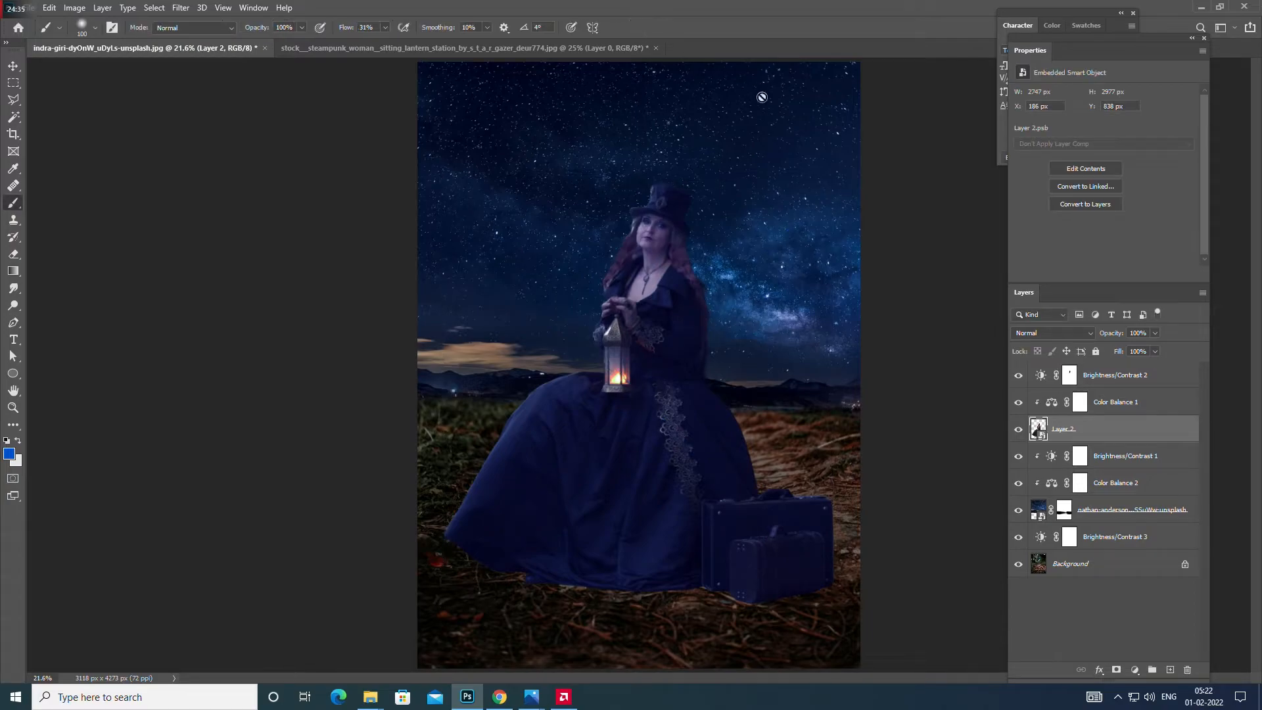
Step: Check the sky layer hidden and shown, then select its mask and set up a white brush of 175 px
{"action": "left_click", "coordinate": [1086, 513]}
{"action": "left_click", "coordinate": [1018, 511]}
{"action": "left_click", "coordinate": [1017, 511]}
{"action": "left_click", "coordinate": [1067, 512]}
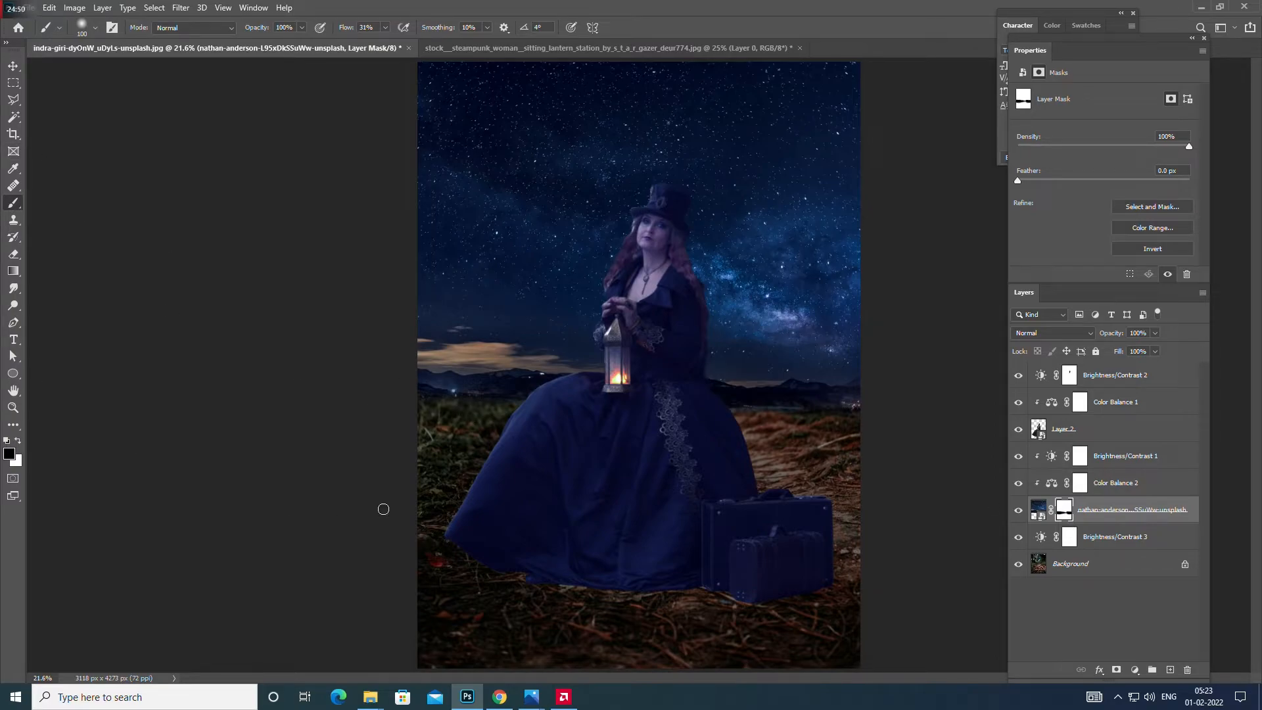
{"action": "left_click", "coordinate": [18, 440]}
{"action": "key", "text": "bracketright"}
{"action": "key", "text": "bracketright"}
{"action": "key", "text": "bracketright"}
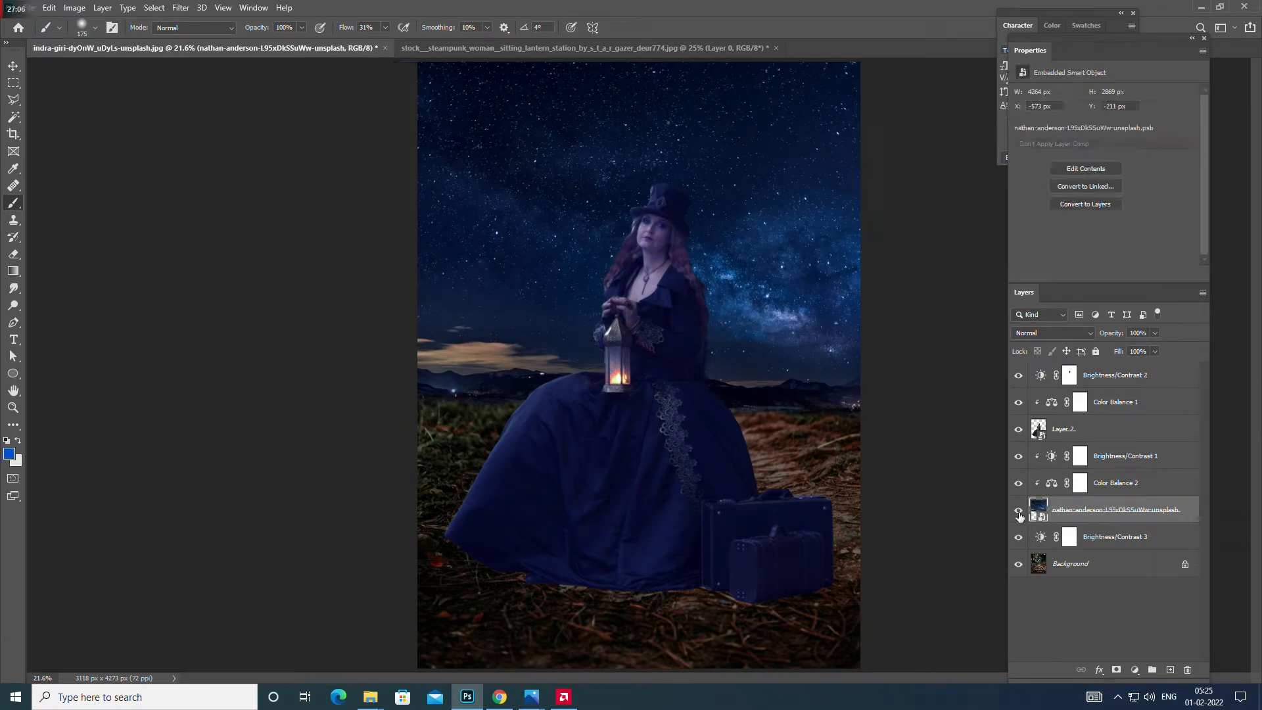
Step: Apply a Gaussian Blur with a radius of 4 pixels to the sky smart object
{"action": "left_click", "coordinate": [1019, 512]}
{"action": "left_click", "coordinate": [1018, 512]}
{"action": "left_click", "coordinate": [181, 7]}
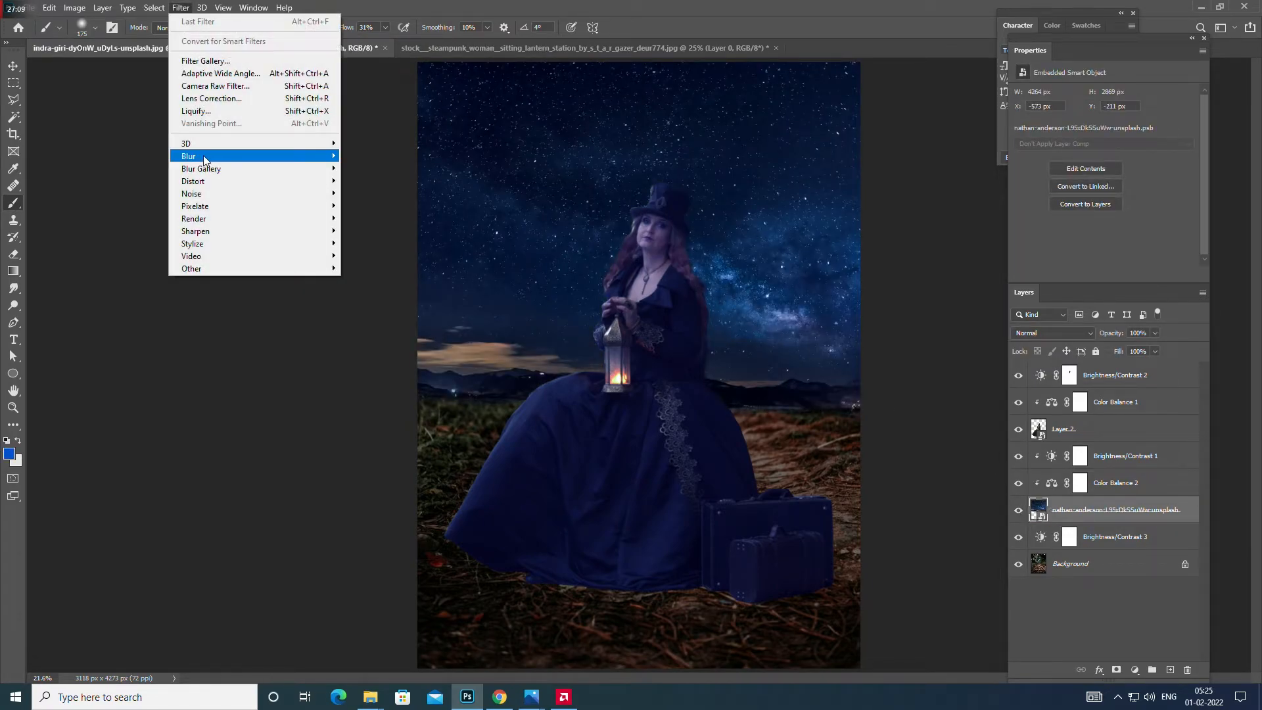
{"action": "mouse_move", "coordinate": [203, 156]}
{"action": "left_click", "coordinate": [376, 205]}
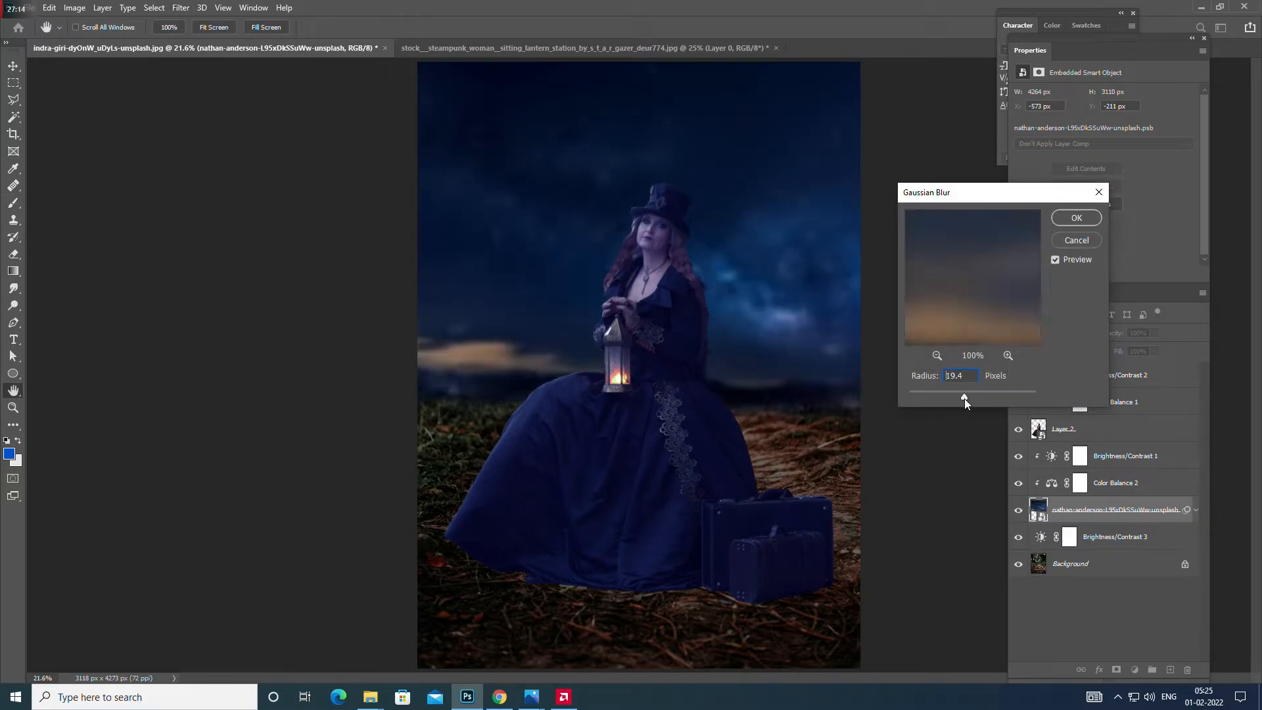
{"action": "left_click_drag", "start_coordinate": [960, 398], "coordinate": [953, 400]}
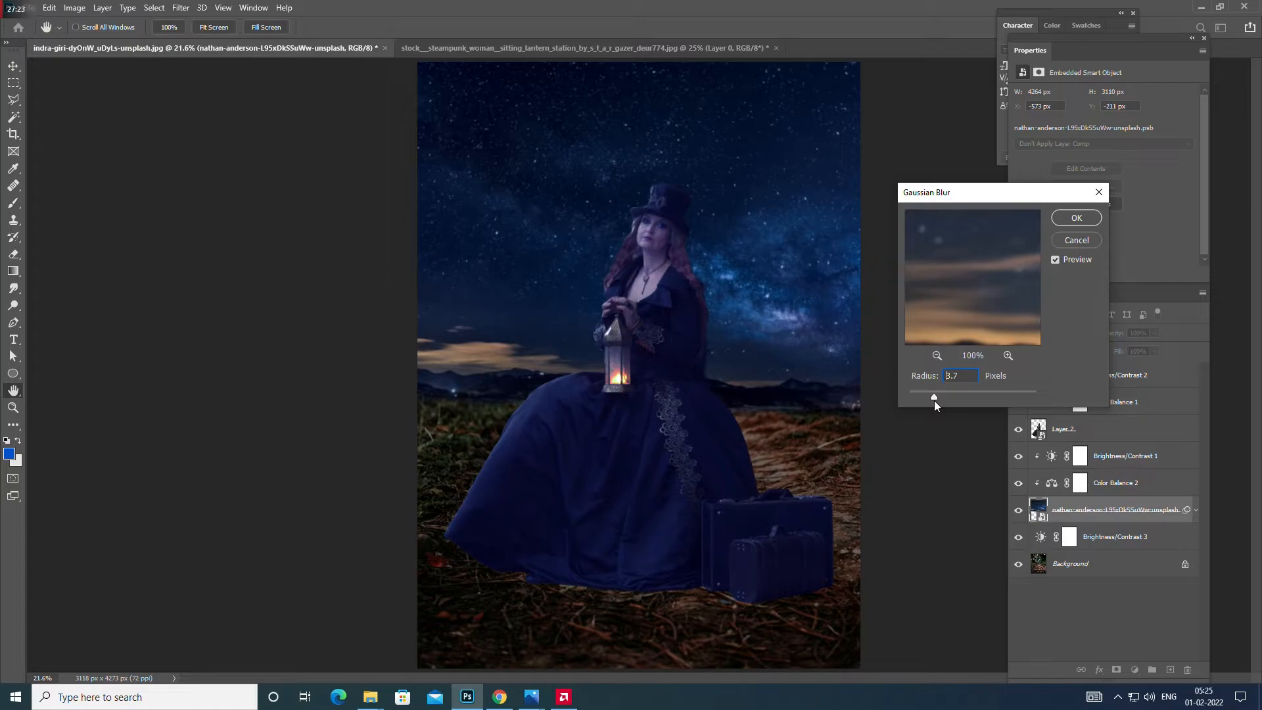
{"action": "left_click_drag", "start_coordinate": [940, 402], "coordinate": [925, 404]}
{"action": "type", "text": "4"}
{"action": "left_click", "coordinate": [1075, 217]}
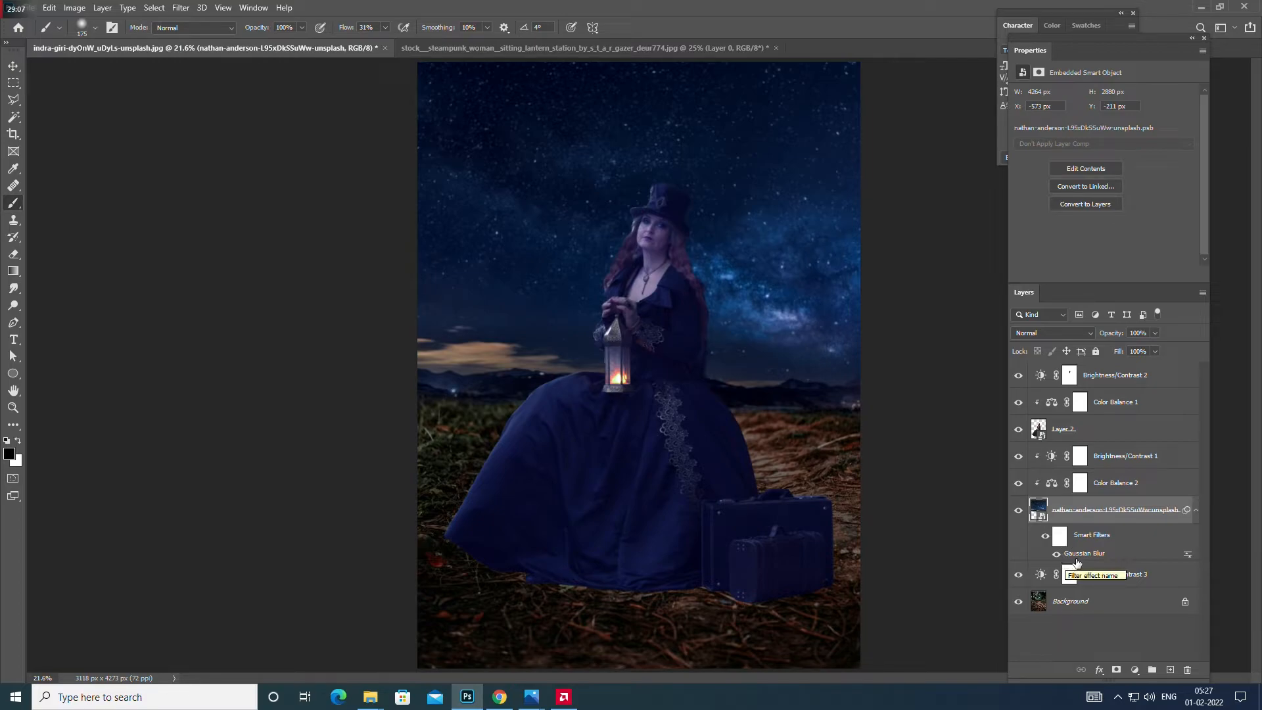
Step: Convert the sky layer and its two clipped adjustments into one smart object and compare it hidden and shown
{"action": "left_click", "coordinate": [1125, 455], "text": "shift"}
{"action": "right_click", "coordinate": [1112, 460]}
{"action": "left_click", "coordinate": [983, 309]}
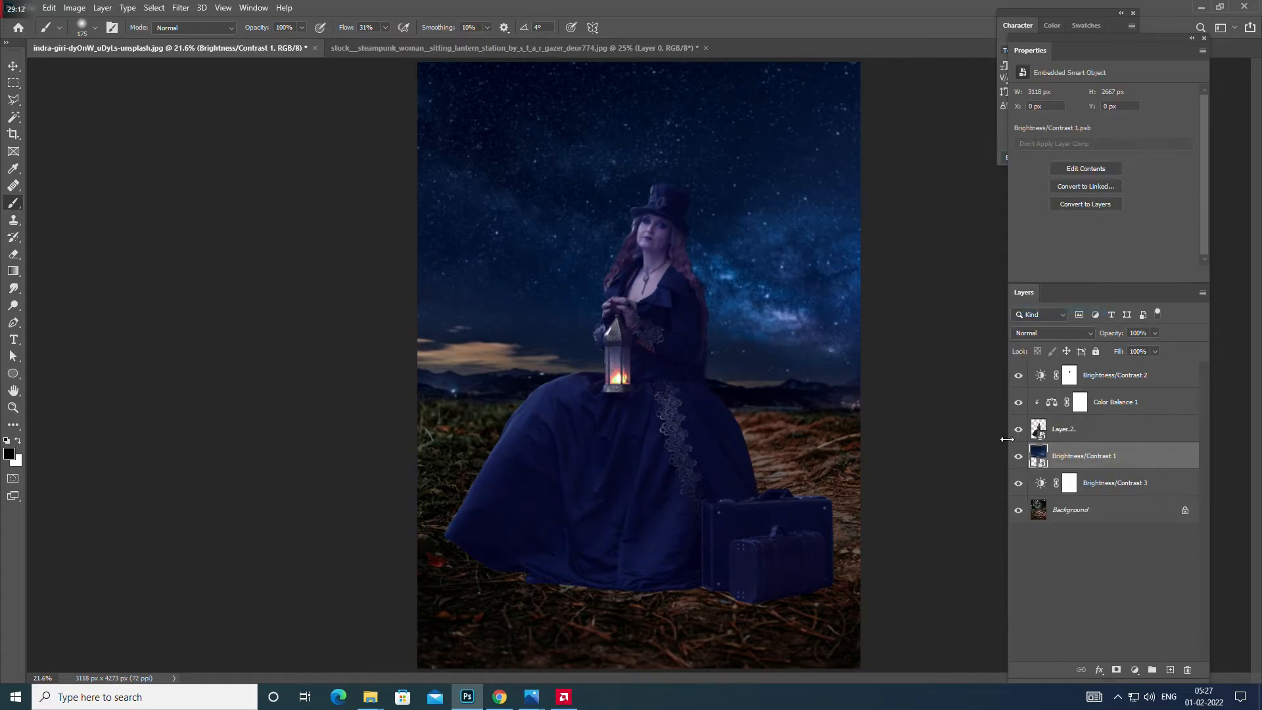
{"action": "left_click", "coordinate": [1019, 457]}
{"action": "left_click", "coordinate": [1020, 457]}
Step: Add a new layer beneath the woman and paint a black shadow along the dress's left hem with a 175 px brush at 21% flow
{"action": "left_click", "coordinate": [1169, 670]}
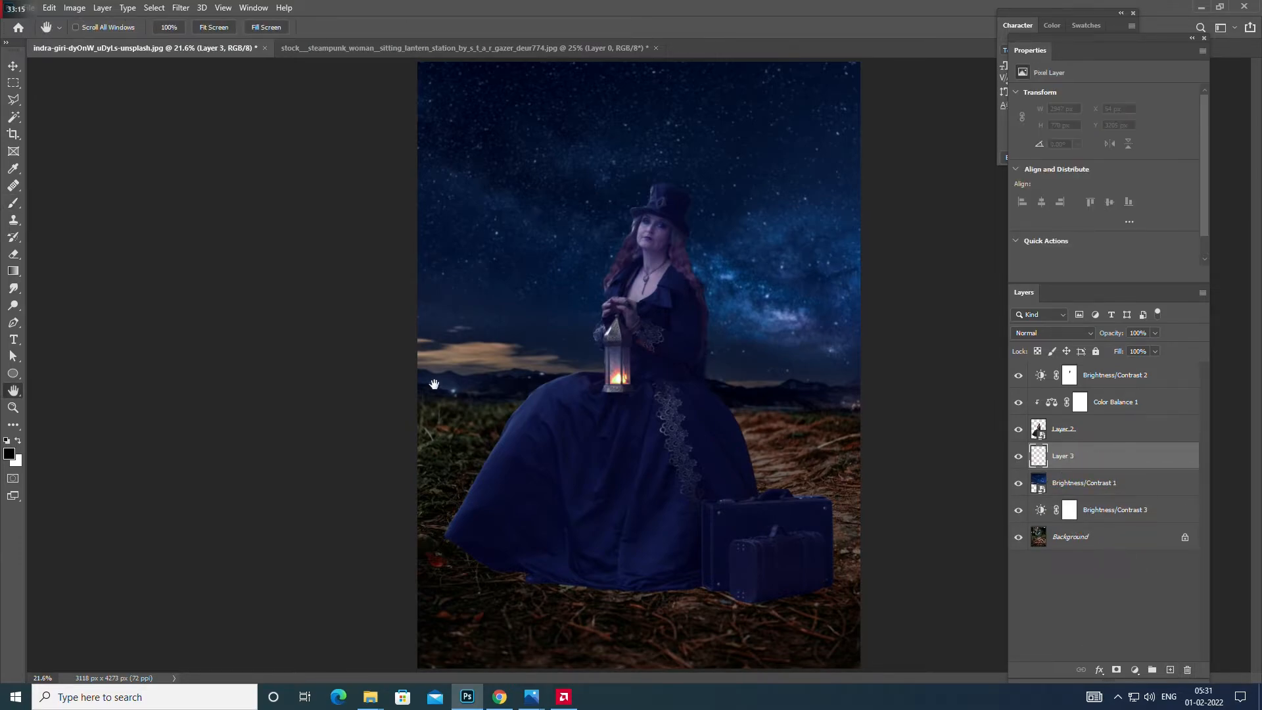
{"action": "left_click", "coordinate": [14, 202]}
{"action": "key", "text": "bracketleft"}
{"action": "key", "text": "bracketleft"}
{"action": "key", "text": "bracketright"}
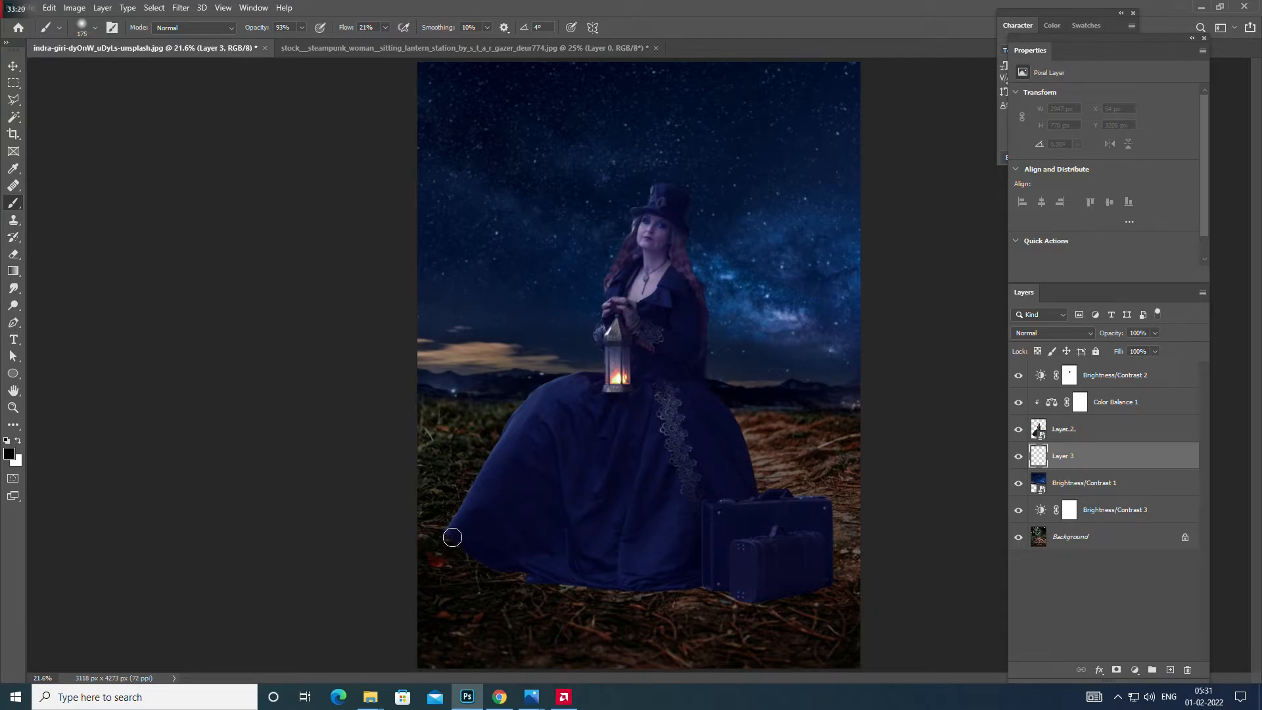
{"action": "mouse_move", "coordinate": [454, 538]}
{"action": "left_mouse_down"}
{"action": "mouse_move", "coordinate": [493, 563]}
{"action": "mouse_move", "coordinate": [449, 530]}
{"action": "mouse_move", "coordinate": [523, 586]}
{"action": "mouse_move", "coordinate": [456, 541]}
{"action": "mouse_move", "coordinate": [518, 581]}
{"action": "mouse_move", "coordinate": [495, 573]}
{"action": "mouse_move", "coordinate": [605, 577]}
{"action": "left_mouse_up"}
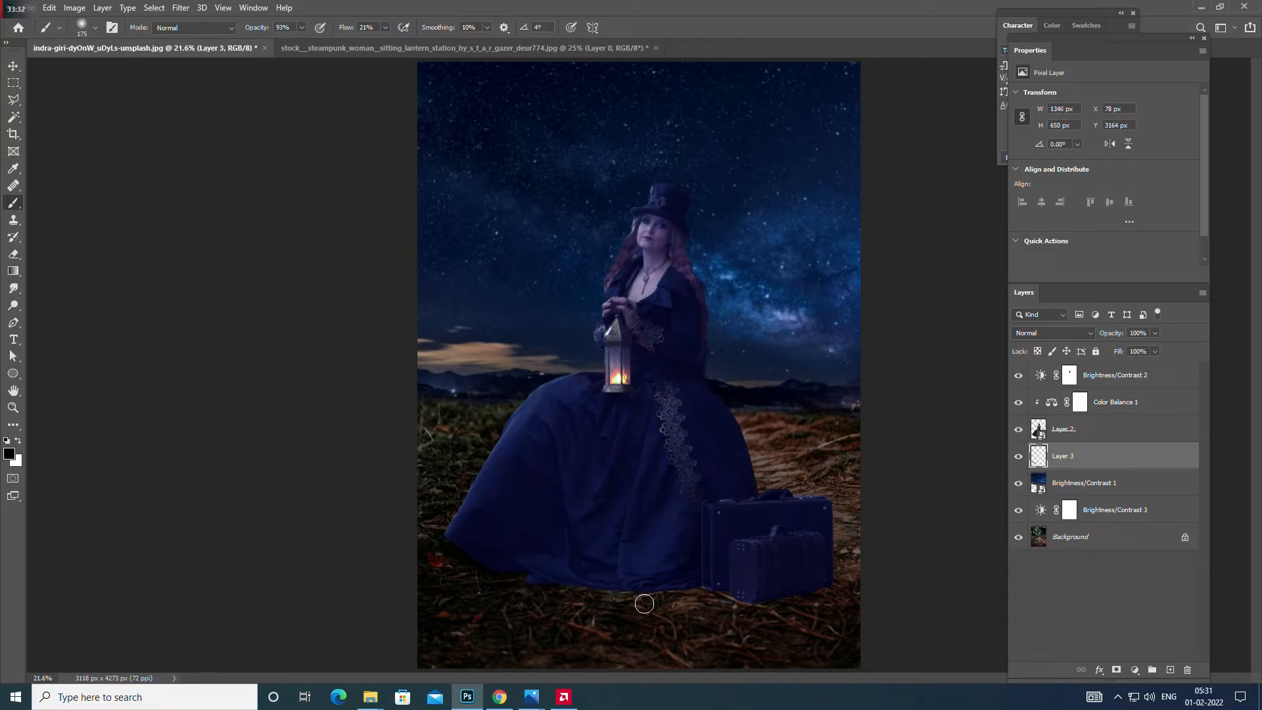
Step: Reduce the brush to 100 px and continue the shadow along the rest of the hem and beneath the suitcases
{"action": "key", "text": "bracketleft"}
{"action": "key", "text": "bracketleft"}
{"action": "key", "text": "bracketleft"}
{"action": "mouse_move", "coordinate": [605, 589]}
{"action": "left_mouse_down"}
{"action": "mouse_move", "coordinate": [580, 584]}
{"action": "mouse_move", "coordinate": [636, 590]}
{"action": "mouse_move", "coordinate": [561, 584]}
{"action": "mouse_move", "coordinate": [672, 586]}
{"action": "mouse_move", "coordinate": [648, 593]}
{"action": "mouse_move", "coordinate": [699, 582]}
{"action": "mouse_move", "coordinate": [666, 588]}
{"action": "mouse_move", "coordinate": [754, 602]}
{"action": "mouse_move", "coordinate": [832, 584]}
{"action": "left_mouse_up"}
{"action": "left_click", "coordinate": [1115, 669]}
{"action": "key", "text": "x"}
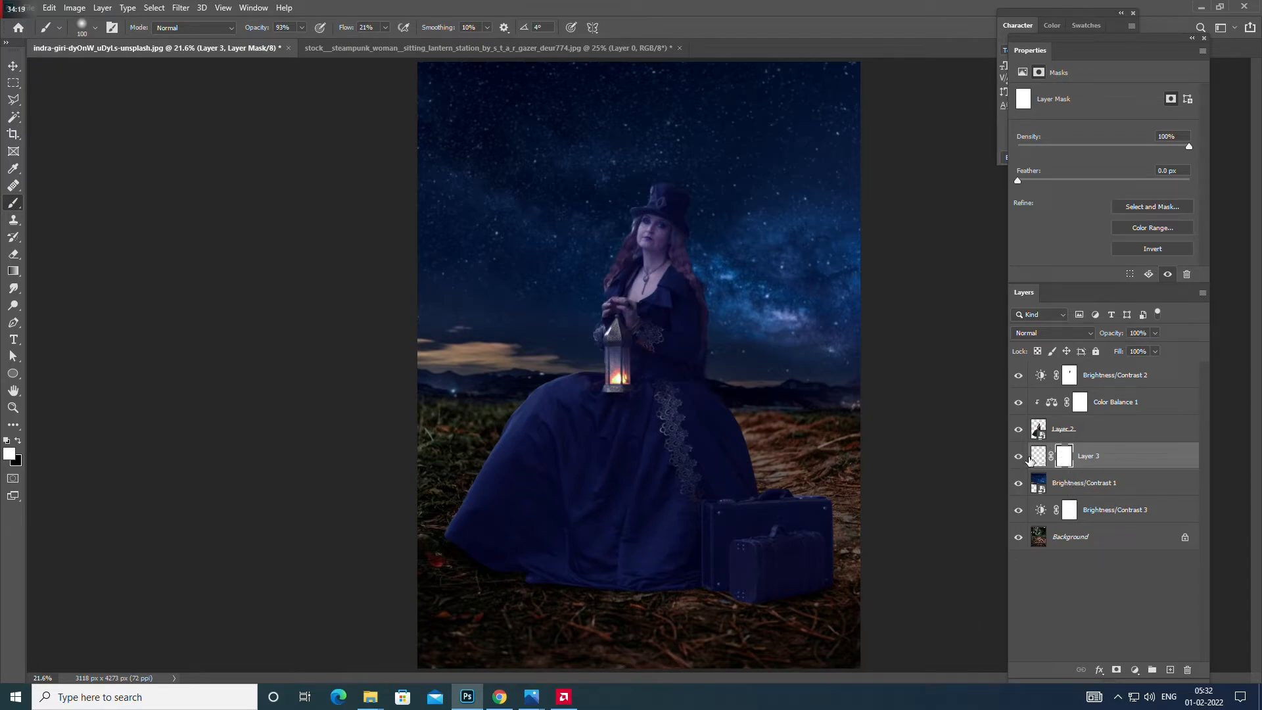
{"action": "right_click", "coordinate": [1090, 455]}
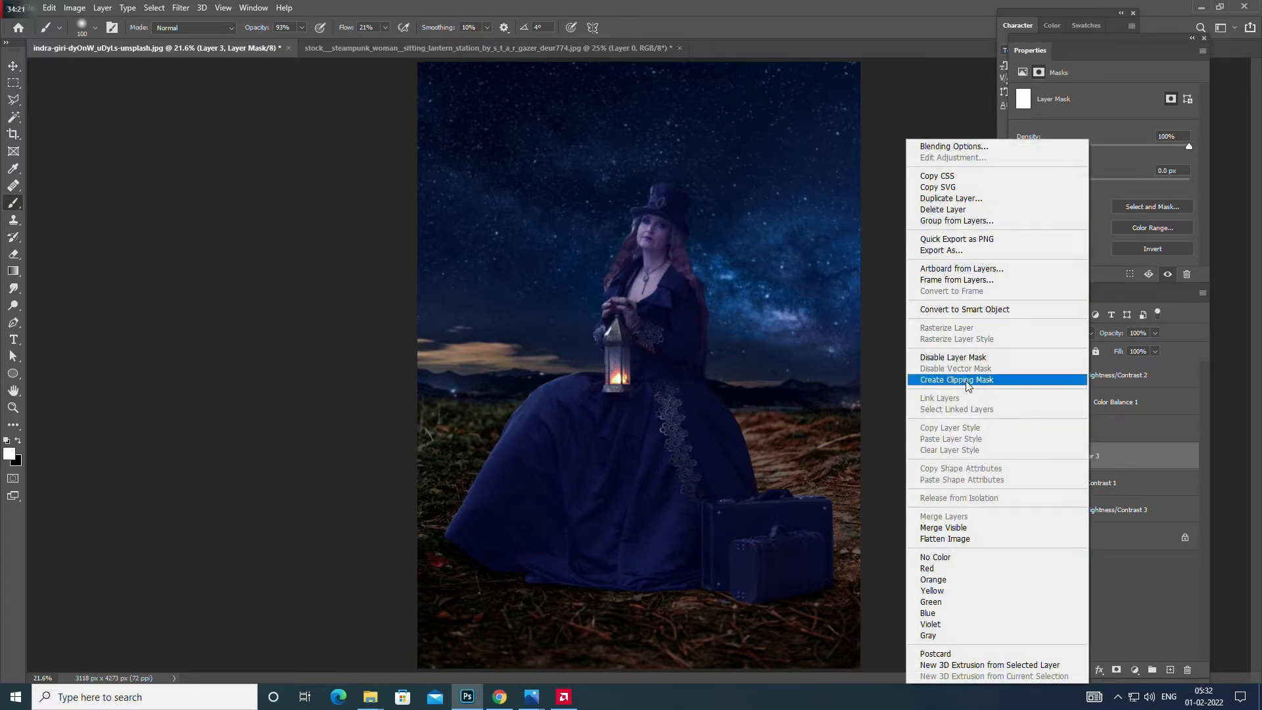
{"action": "left_click", "coordinate": [1109, 455]}
{"action": "left_click", "coordinate": [1038, 456]}
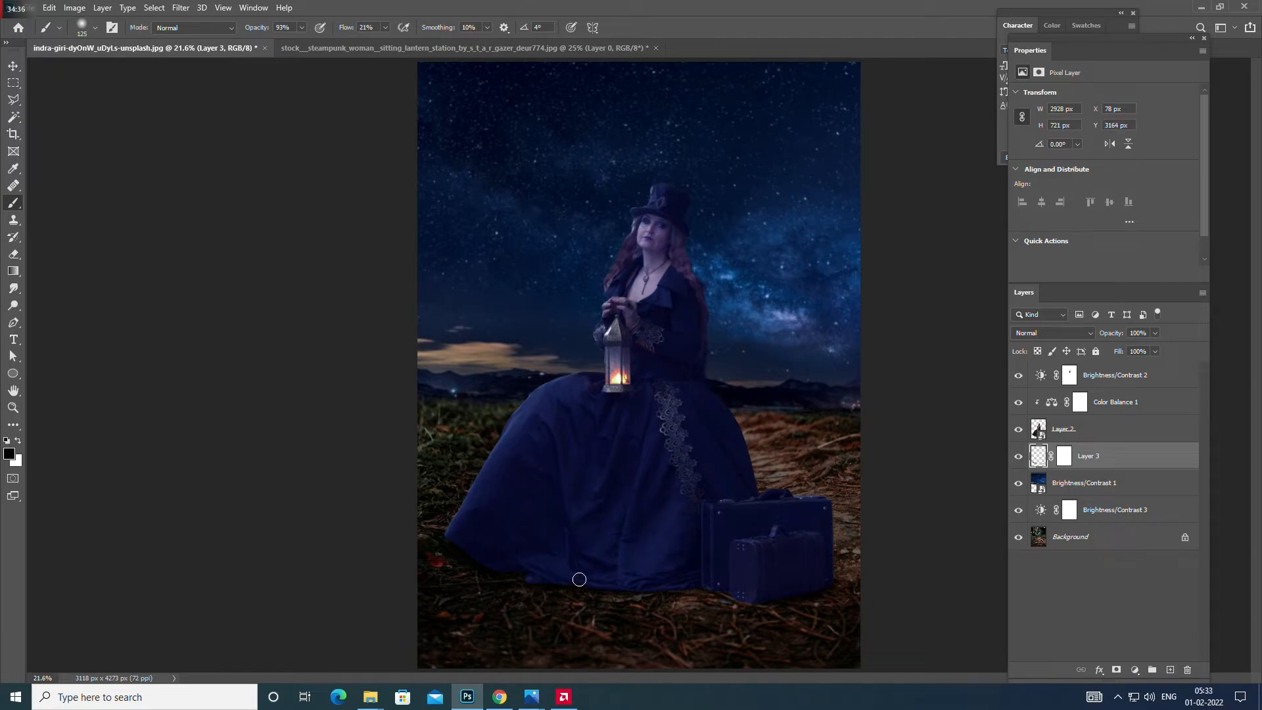
{"action": "right_click", "coordinate": [1060, 456]}
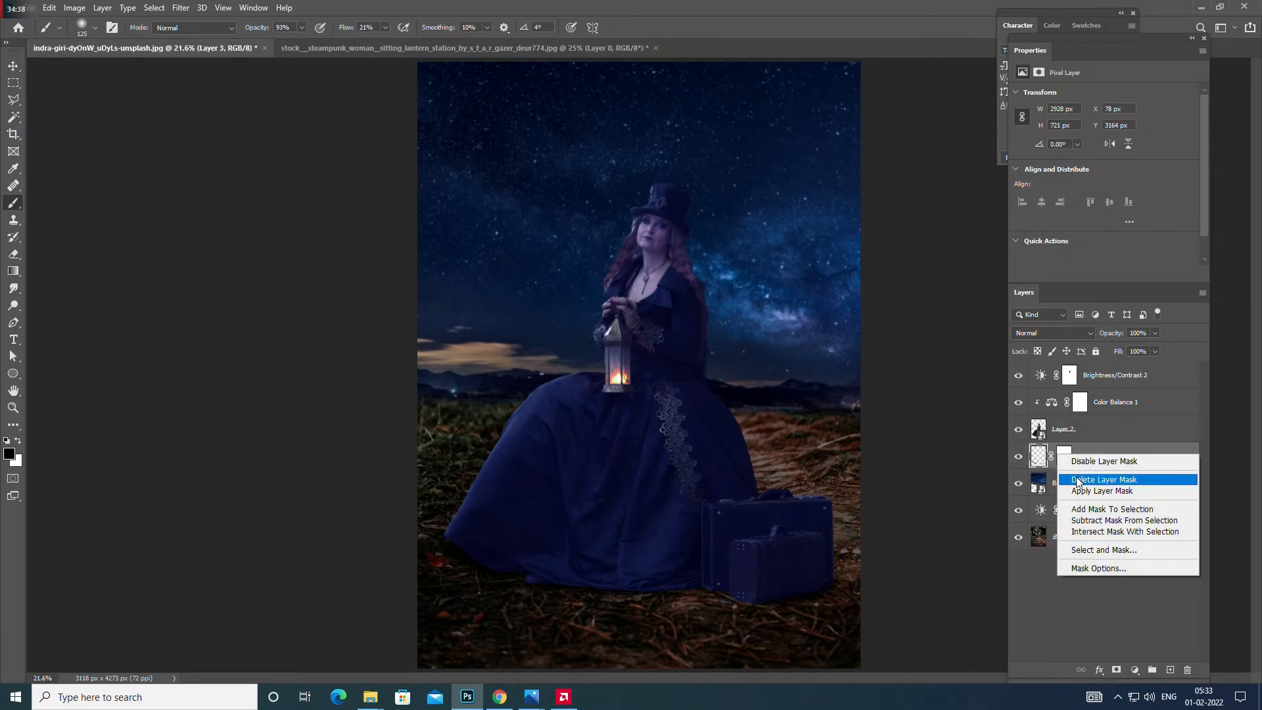
{"action": "left_click", "coordinate": [1078, 480]}
Step: Deepen the black shadow beneath the dress hem and suitcases at 55% brush flow, reducing the brush from 175 px to 100 px
{"action": "key", "text": "bracketright"}
{"action": "key", "text": "bracketright"}
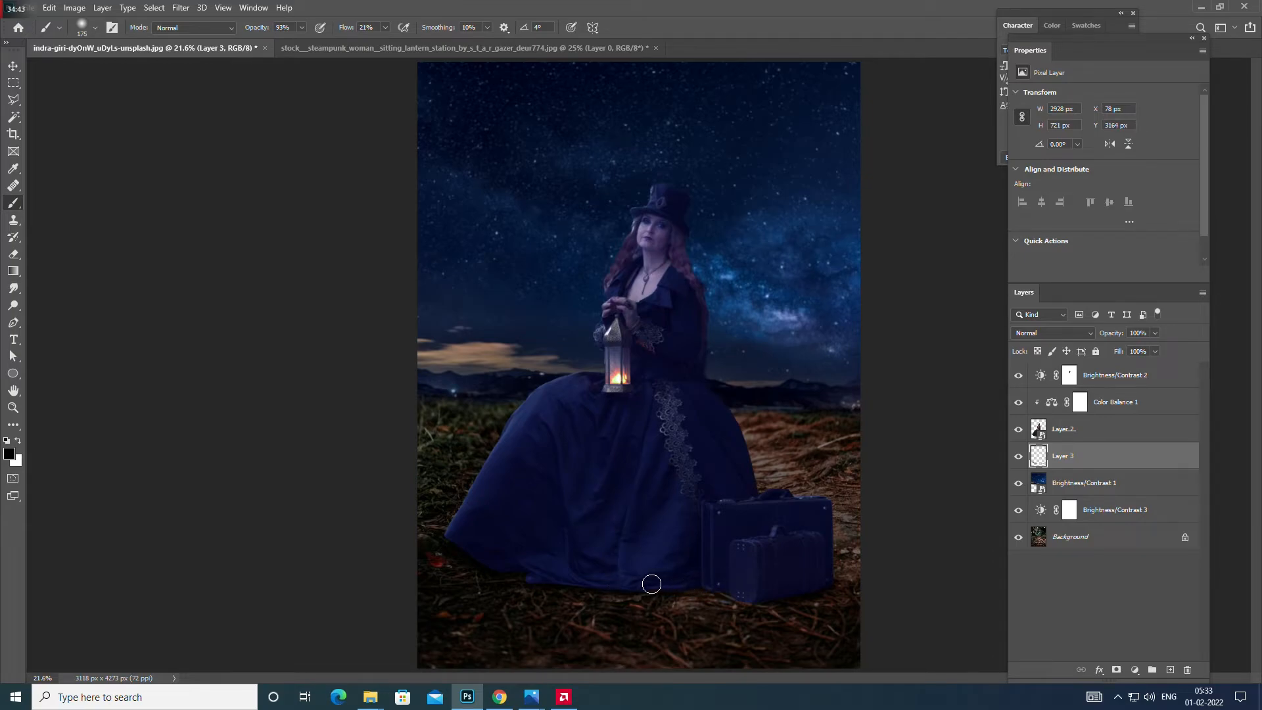
{"action": "left_click", "coordinate": [300, 28]}
{"action": "left_click", "coordinate": [385, 28]}
{"action": "left_click", "coordinate": [588, 583]}
{"action": "key", "text": "bracketleft"}
{"action": "key", "text": "bracketleft"}
{"action": "key", "text": "bracketleft"}
{"action": "left_click_drag", "start_coordinate": [754, 602], "coordinate": [784, 598]}
{"action": "left_click", "coordinate": [1071, 434]}
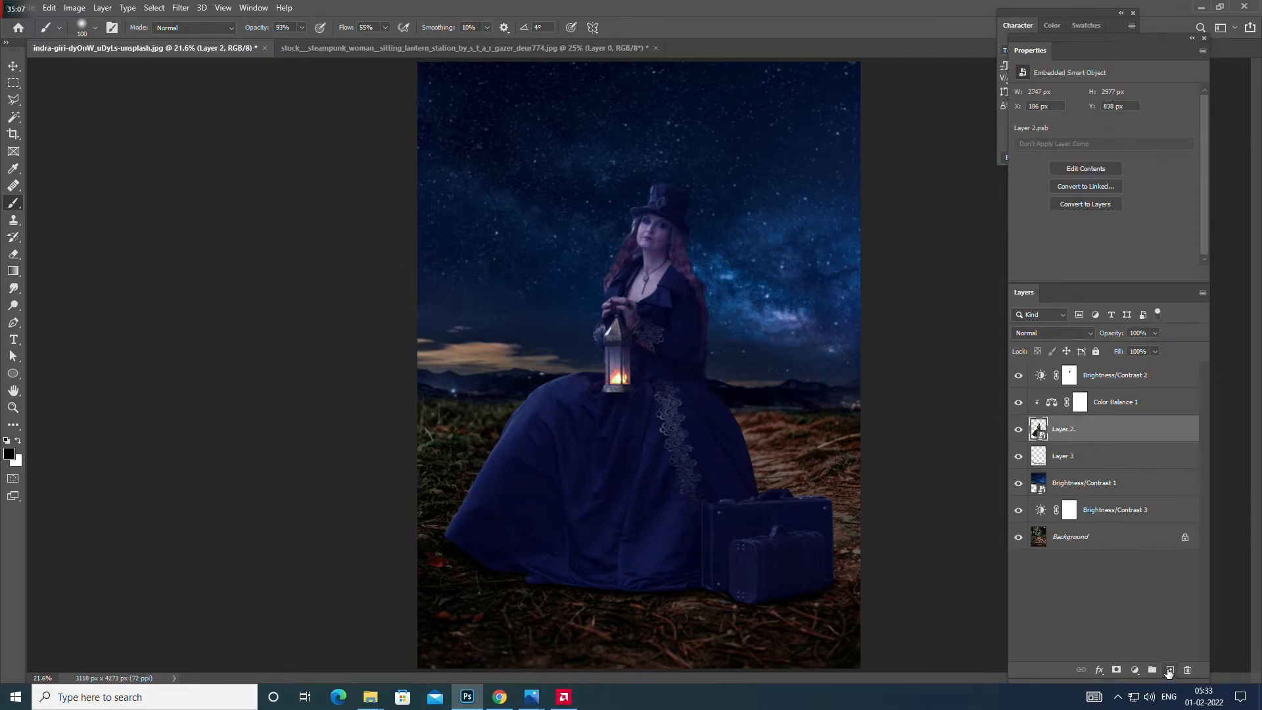
{"action": "left_click", "coordinate": [1170, 669]}
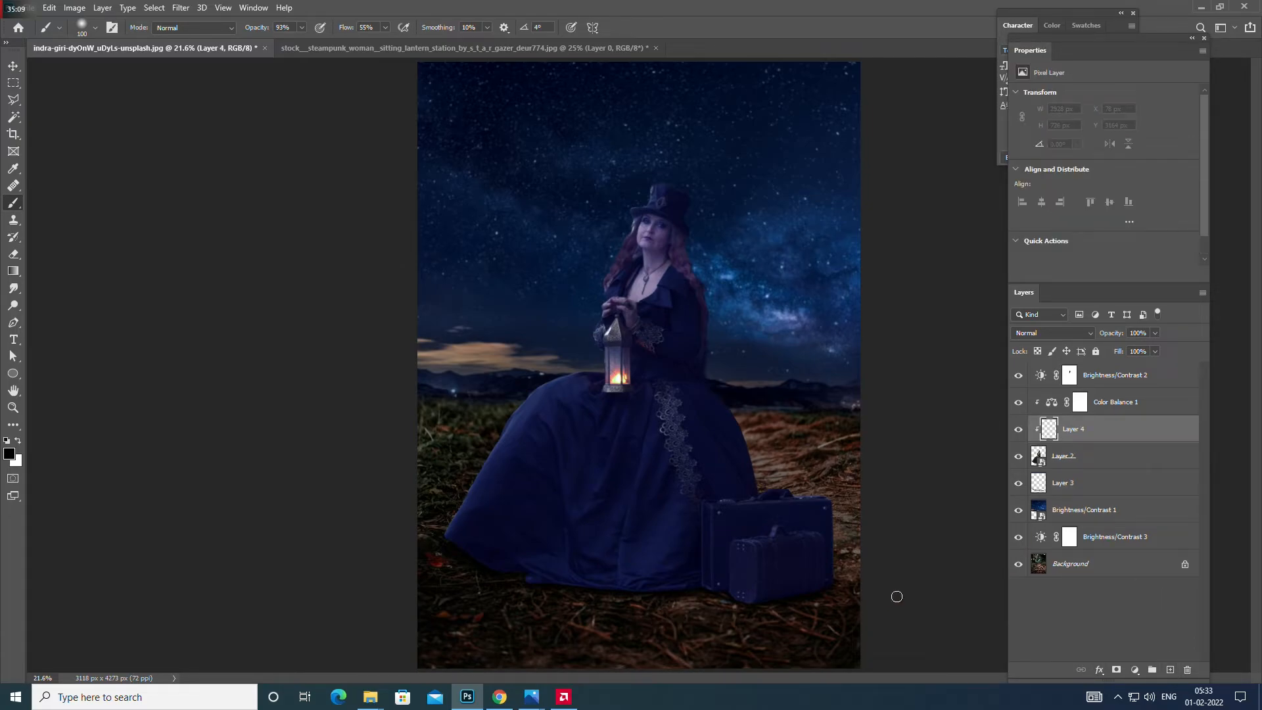
{"action": "key", "text": "ctrl+z"}
Step: Add an empty layer above the topmost Brightness/Contrast adjustment and a Gradient Map adjustment on top of it
{"action": "left_click", "coordinate": [1100, 380]}
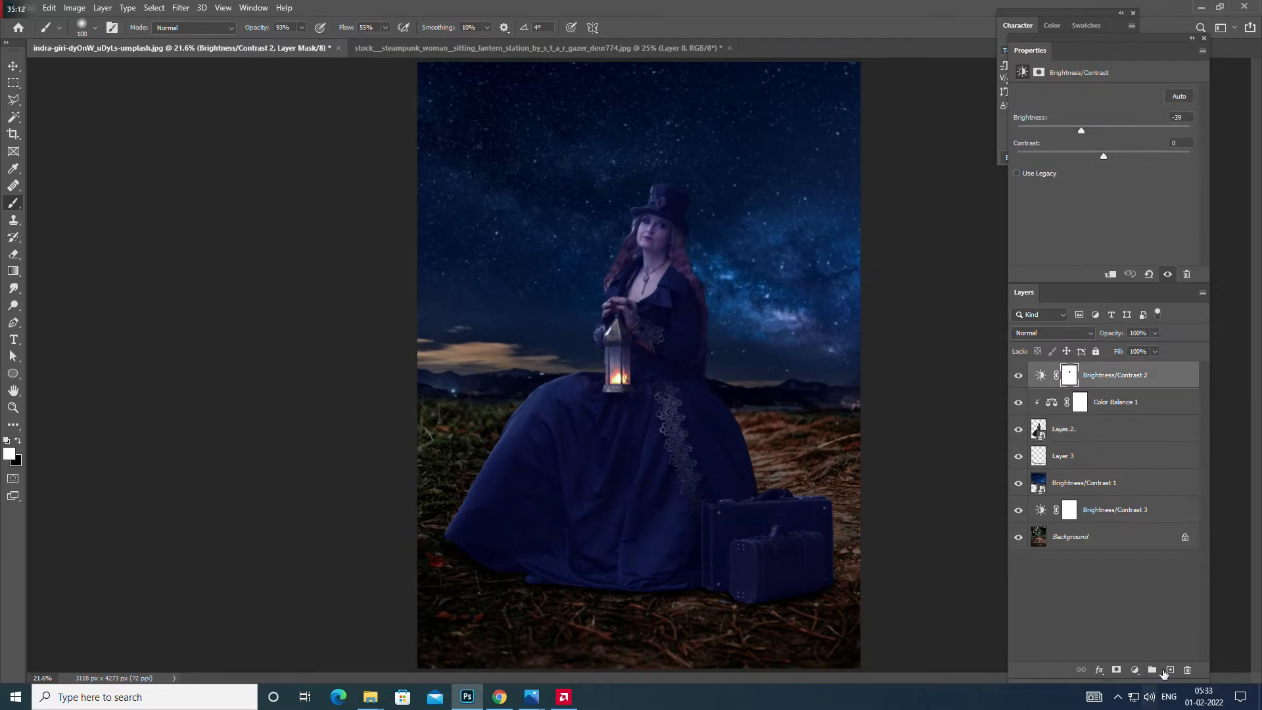
{"action": "left_click", "coordinate": [1170, 669]}
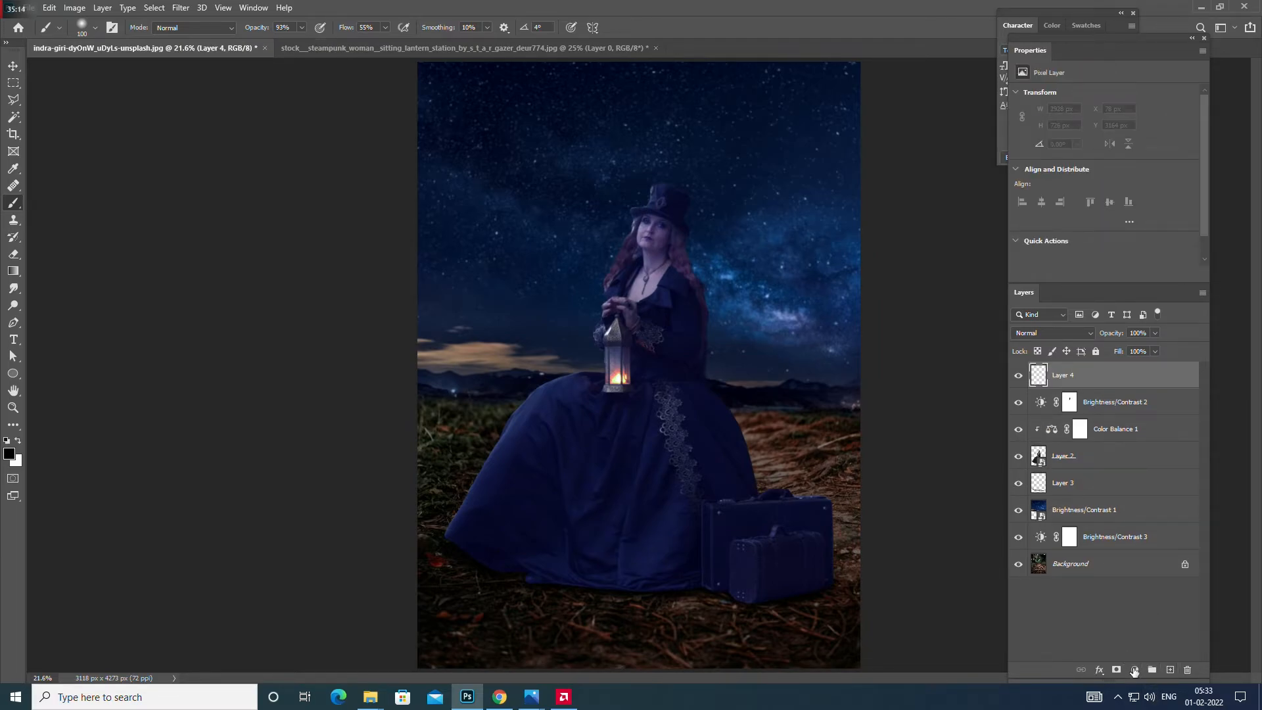
{"action": "left_click", "coordinate": [1133, 670]}
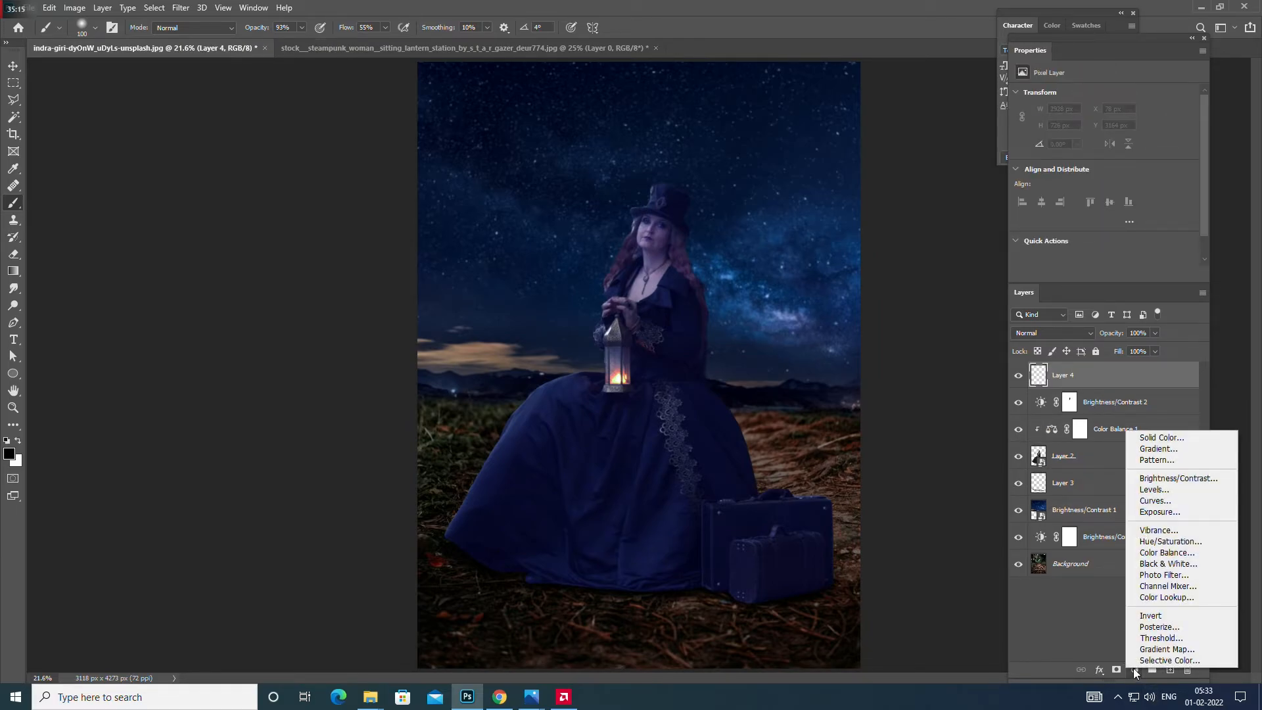
{"action": "left_click", "coordinate": [1166, 649]}
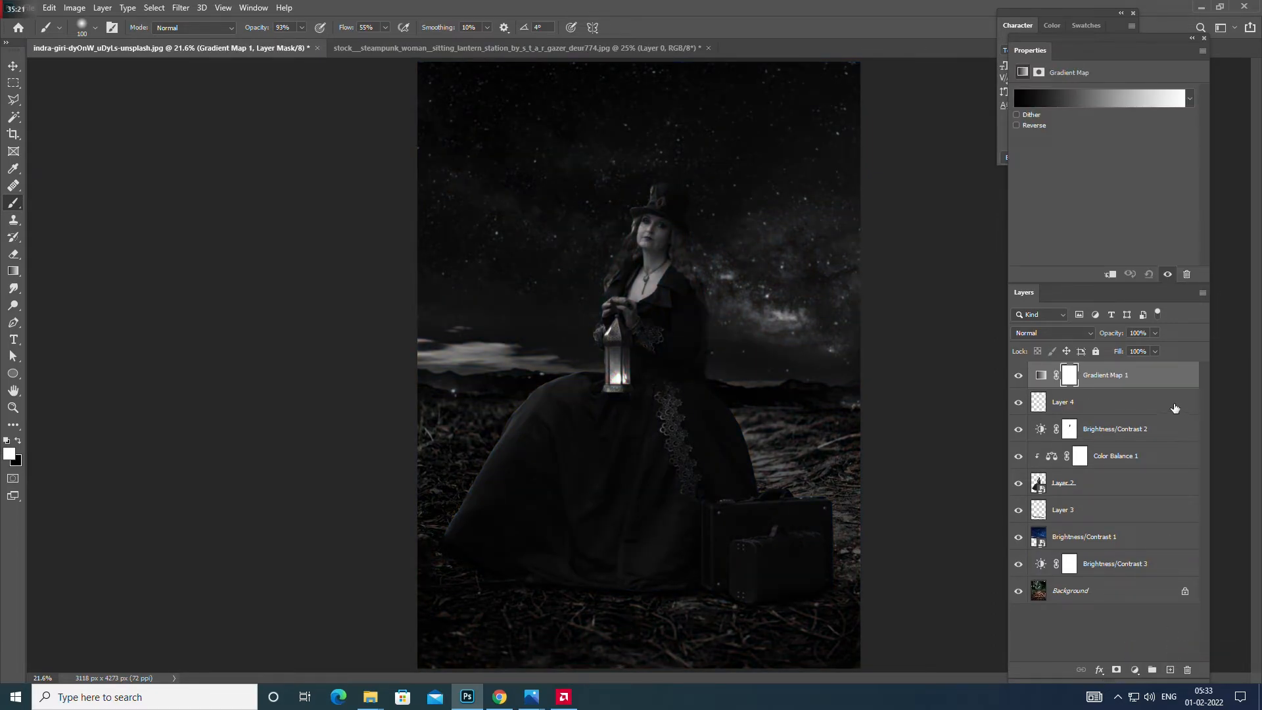
Step: Change the Gradient Map's white end stop to a pale pinkish off-white
{"action": "left_click", "coordinate": [1091, 99]}
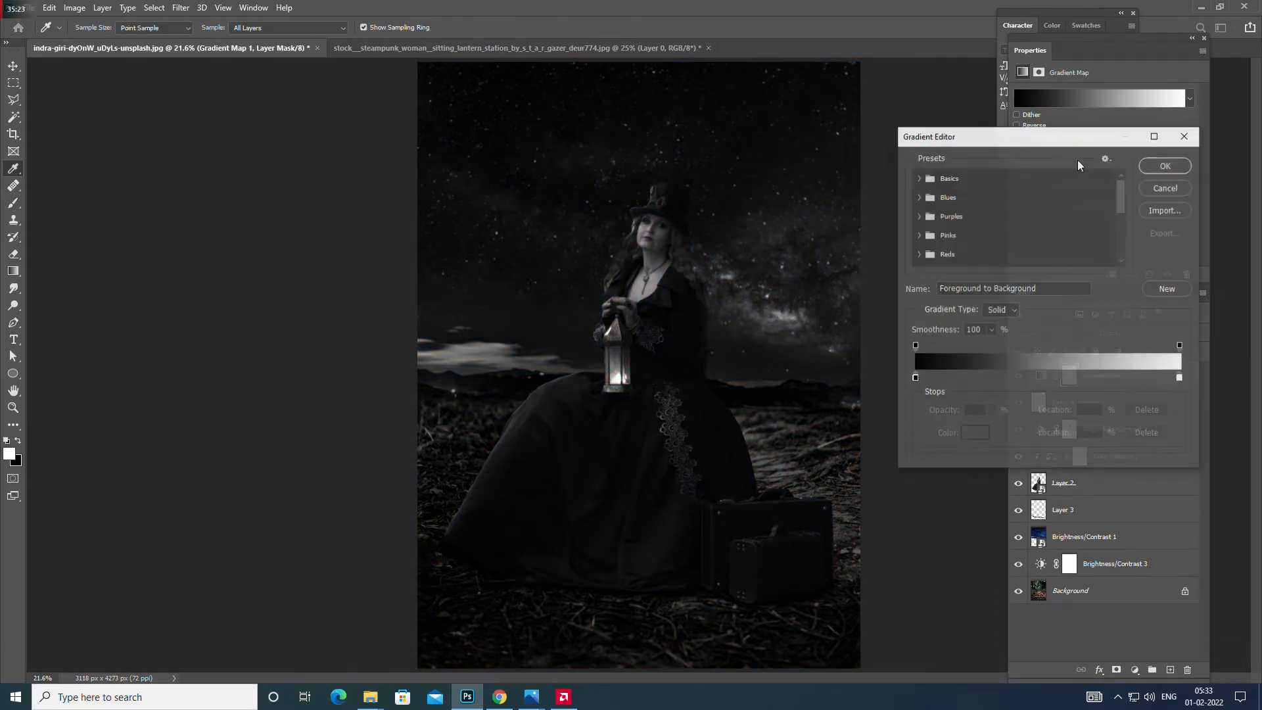
{"action": "double_click", "coordinate": [1179, 379]}
{"action": "left_click", "coordinate": [1032, 341]}
{"action": "left_click", "coordinate": [895, 190]}
{"action": "left_click", "coordinate": [1183, 178]}
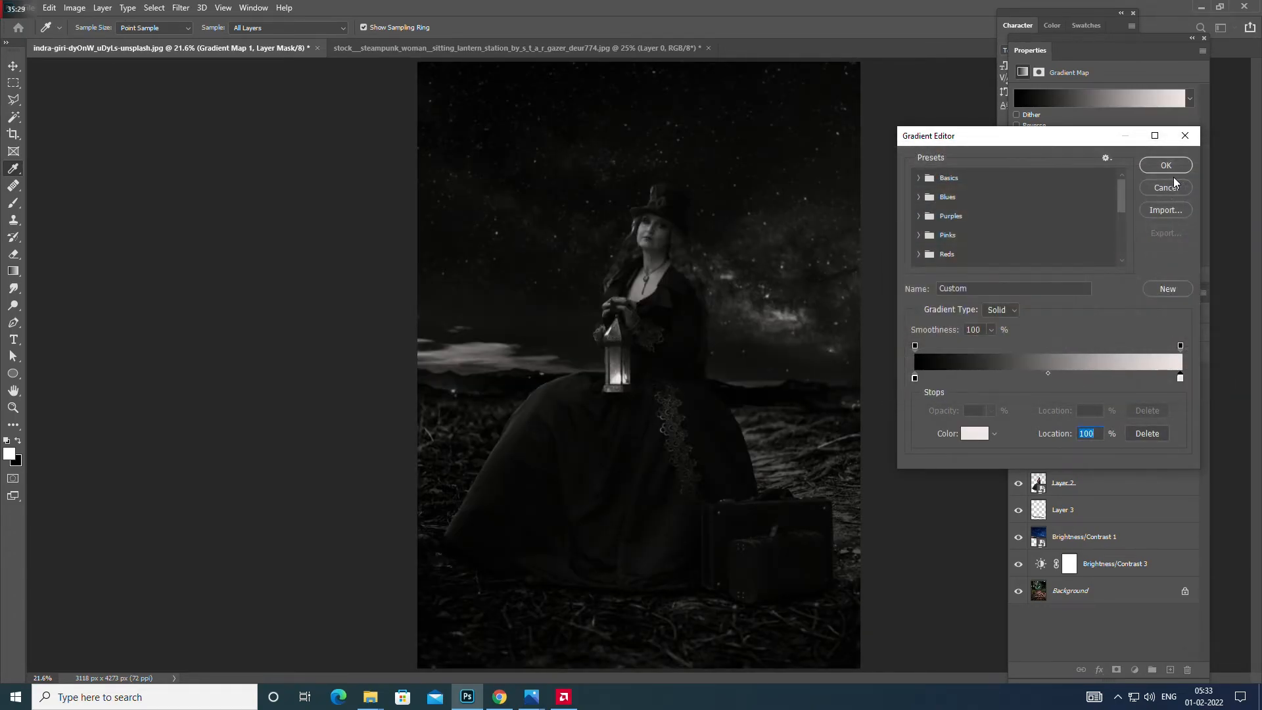
{"action": "left_click", "coordinate": [1173, 166]}
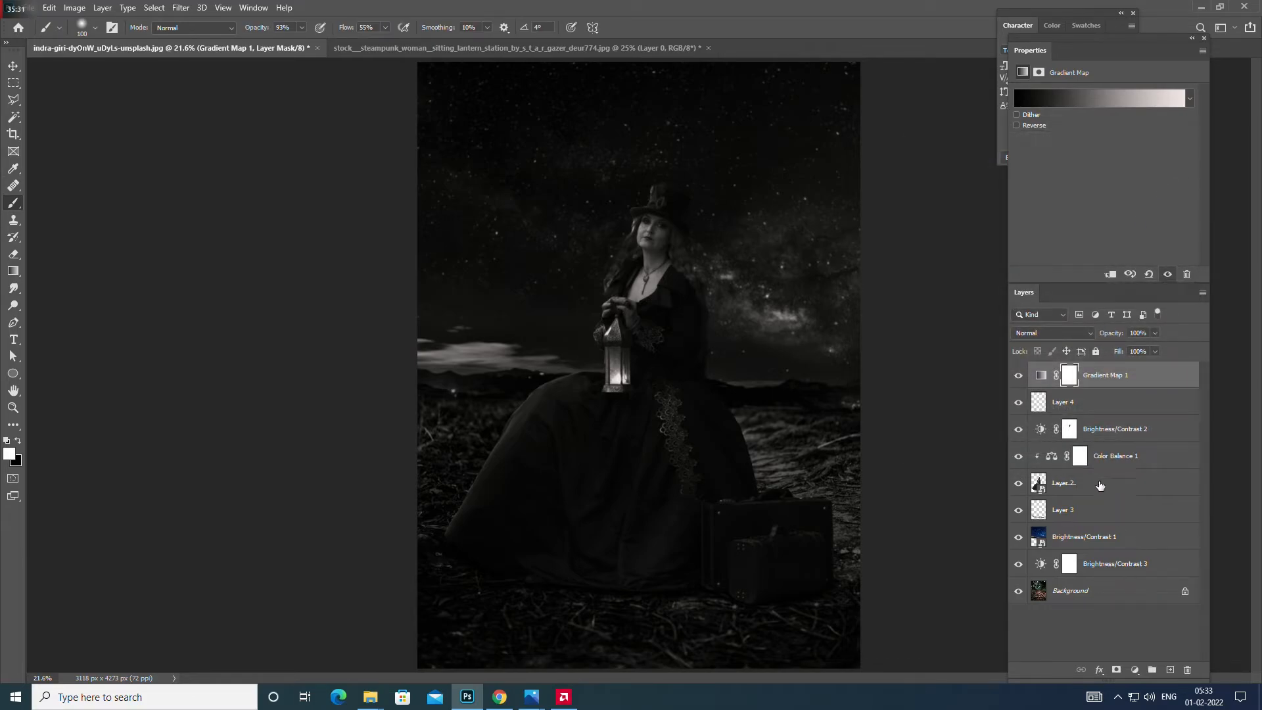
Step: Paint black on the Gradient Map's mask over the sky and woman with a soft 2100 px brush at 91% flow
{"action": "left_click", "coordinate": [1069, 376]}
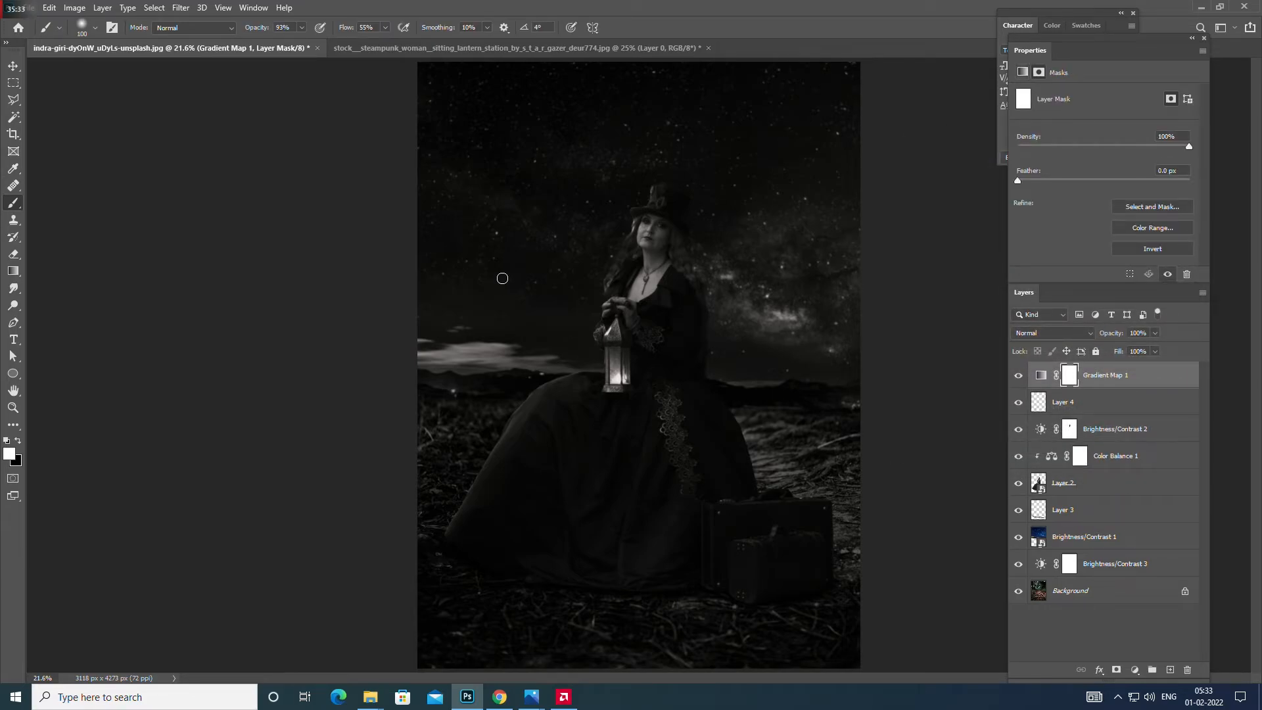
{"action": "left_click", "coordinate": [18, 442]}
{"action": "key", "text": "bracketright"}
{"action": "key", "text": "bracketright"}
{"action": "key", "text": "bracketright"}
{"action": "key", "text": "bracketright"}
{"action": "key", "text": "bracketright"}
{"action": "key", "text": "bracketright"}
{"action": "key", "text": "bracketright"}
{"action": "key", "text": "bracketright"}
{"action": "key", "text": "bracketright"}
{"action": "key", "text": "bracketright"}
{"action": "key", "text": "bracketright"}
{"action": "key", "text": "bracketright"}
{"action": "key", "text": "bracketright"}
{"action": "key", "text": "bracketright"}
{"action": "key", "text": "bracketright"}
{"action": "key", "text": "bracketright"}
{"action": "left_click_drag", "start_coordinate": [385, 42], "coordinate": [409, 43]}
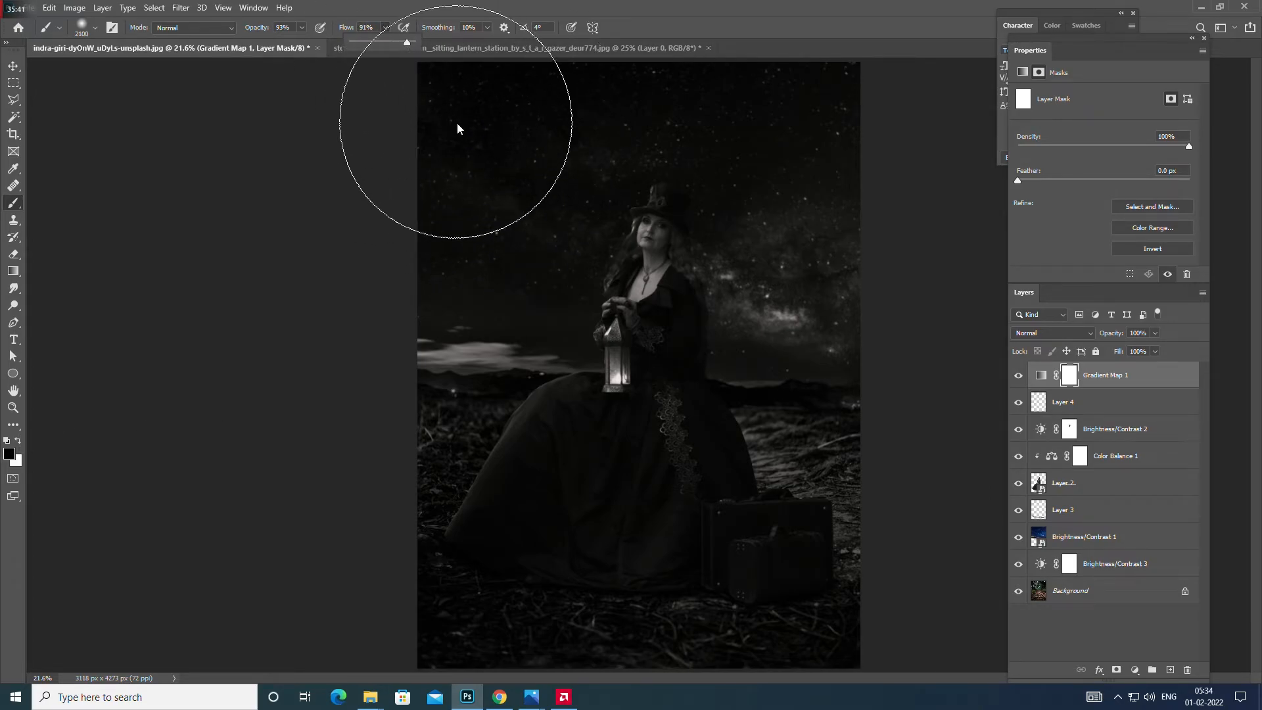
{"action": "left_click_drag", "start_coordinate": [505, 164], "coordinate": [653, 310]}
{"action": "left_click_drag", "start_coordinate": [460, 234], "coordinate": [710, 362]}
{"action": "mouse_move", "coordinate": [872, 437]}
{"action": "left_mouse_down"}
{"action": "mouse_move", "coordinate": [751, 420]}
{"action": "mouse_move", "coordinate": [561, 447]}
{"action": "mouse_move", "coordinate": [363, 406]}
{"action": "mouse_move", "coordinate": [864, 455]}
{"action": "mouse_move", "coordinate": [605, 527]}
{"action": "mouse_move", "coordinate": [599, 507]}
{"action": "mouse_move", "coordinate": [301, 508]}
{"action": "mouse_move", "coordinate": [298, 481]}
{"action": "mouse_move", "coordinate": [894, 158]}
{"action": "mouse_move", "coordinate": [708, 125]}
{"action": "mouse_move", "coordinate": [671, 72]}
{"action": "left_mouse_up"}
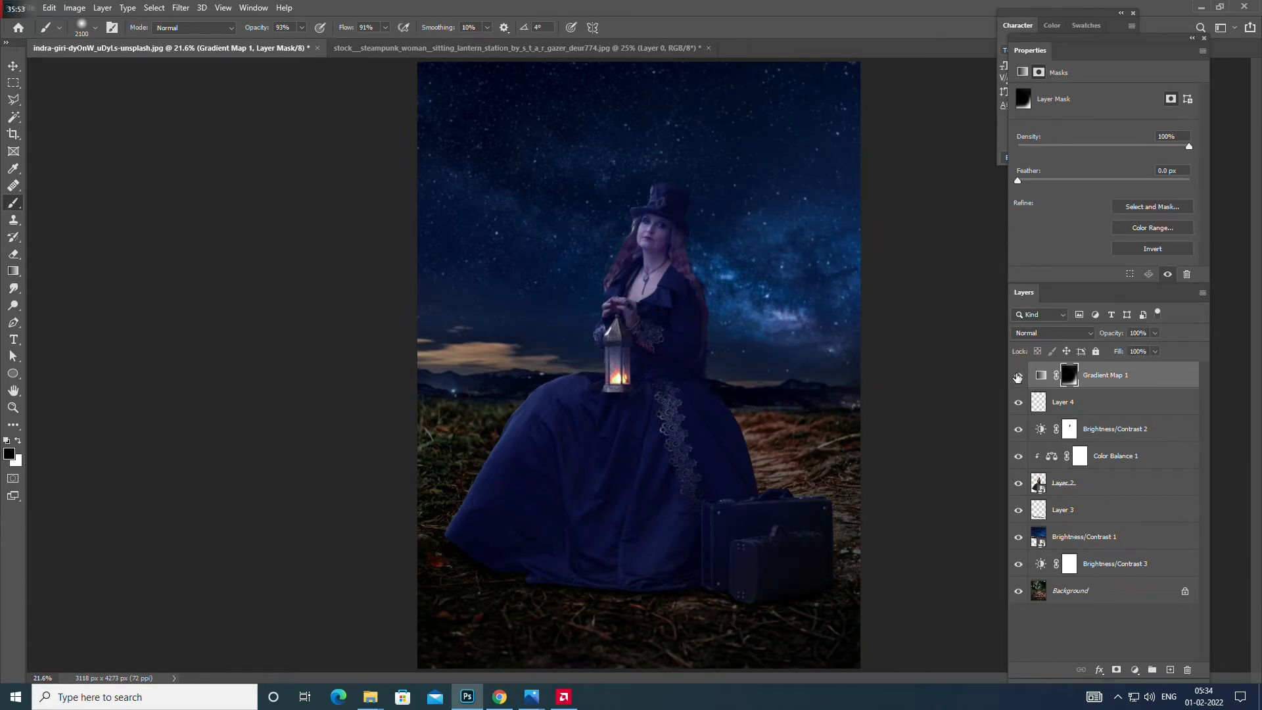
Step: Paint white on the Gradient Map's mask to bring its effect back along the ground at both image edges
{"action": "left_click", "coordinate": [18, 441]}
{"action": "mouse_move", "coordinate": [794, 422]}
{"action": "left_mouse_down"}
{"action": "mouse_move", "coordinate": [891, 386]}
{"action": "mouse_move", "coordinate": [873, 394]}
{"action": "mouse_move", "coordinate": [980, 393]}
{"action": "left_mouse_up"}
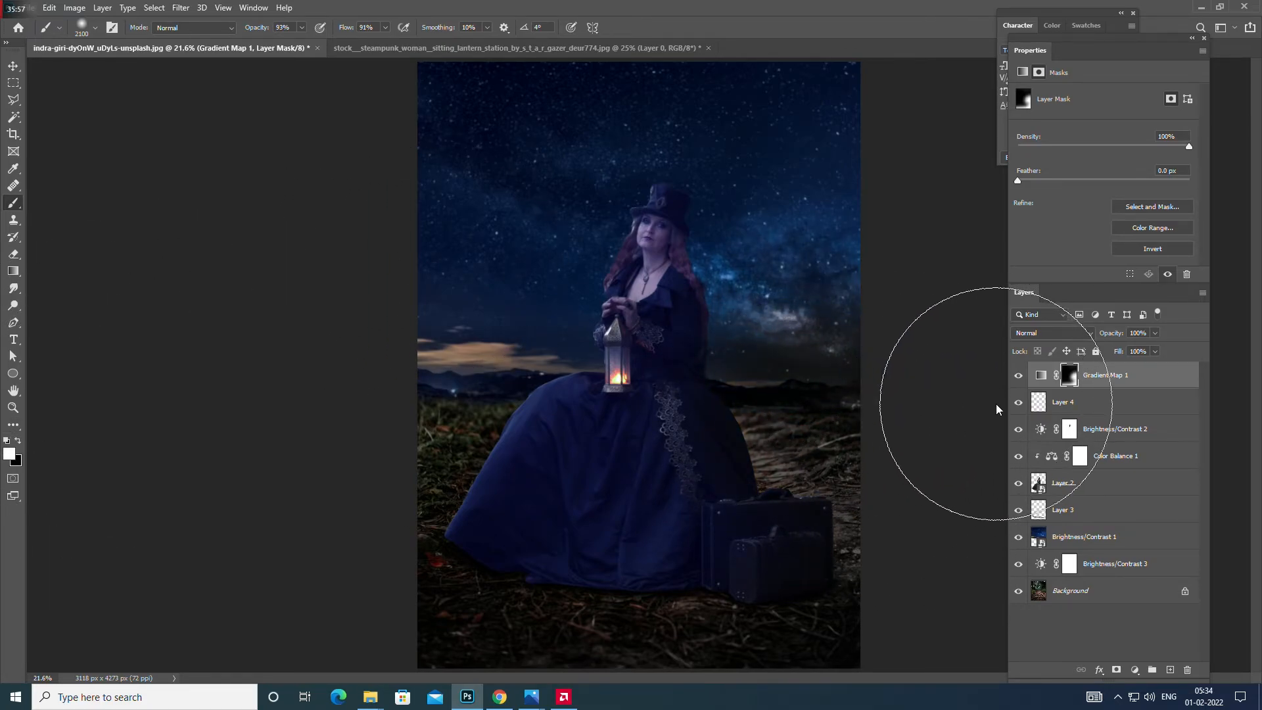
{"action": "key", "text": "ctrl+z"}
{"action": "left_click", "coordinate": [432, 430]}
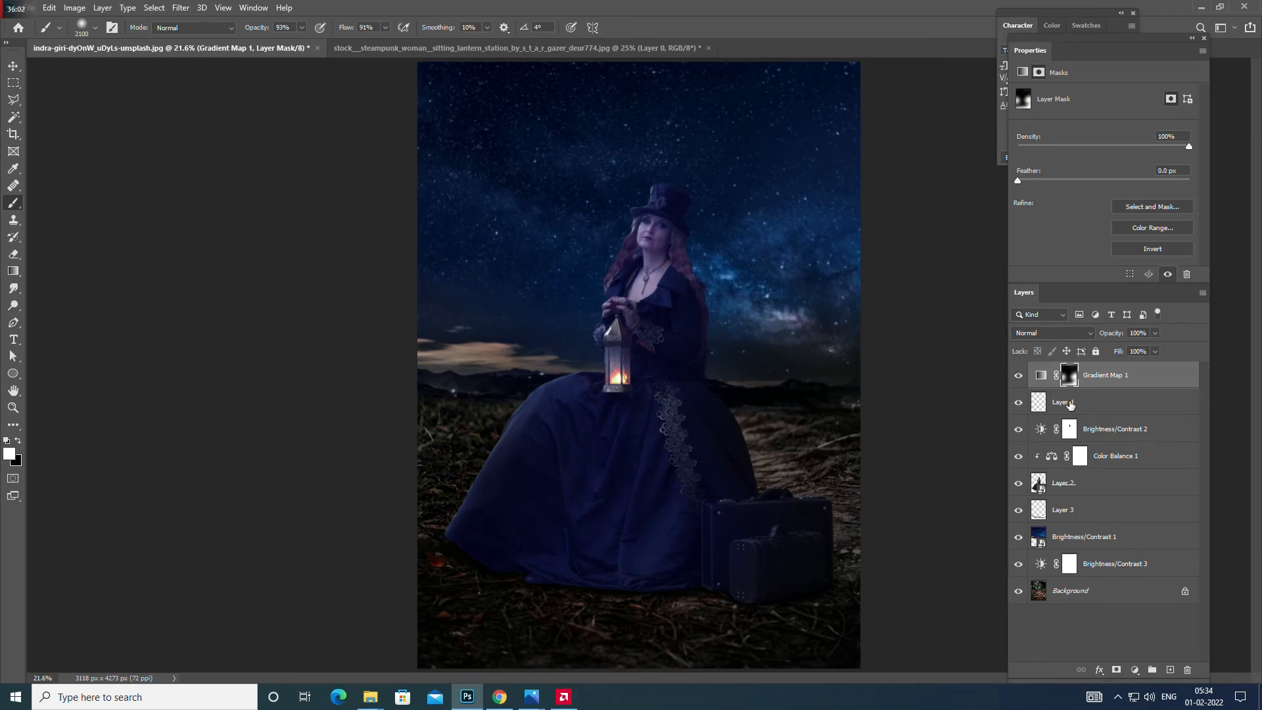
Step: Lower the Gradient Map's opacity to 67% and compare the image with the adjustment hidden and shown
{"action": "left_click", "coordinate": [1155, 333]}
{"action": "key", "text": "ctrl+plus"}
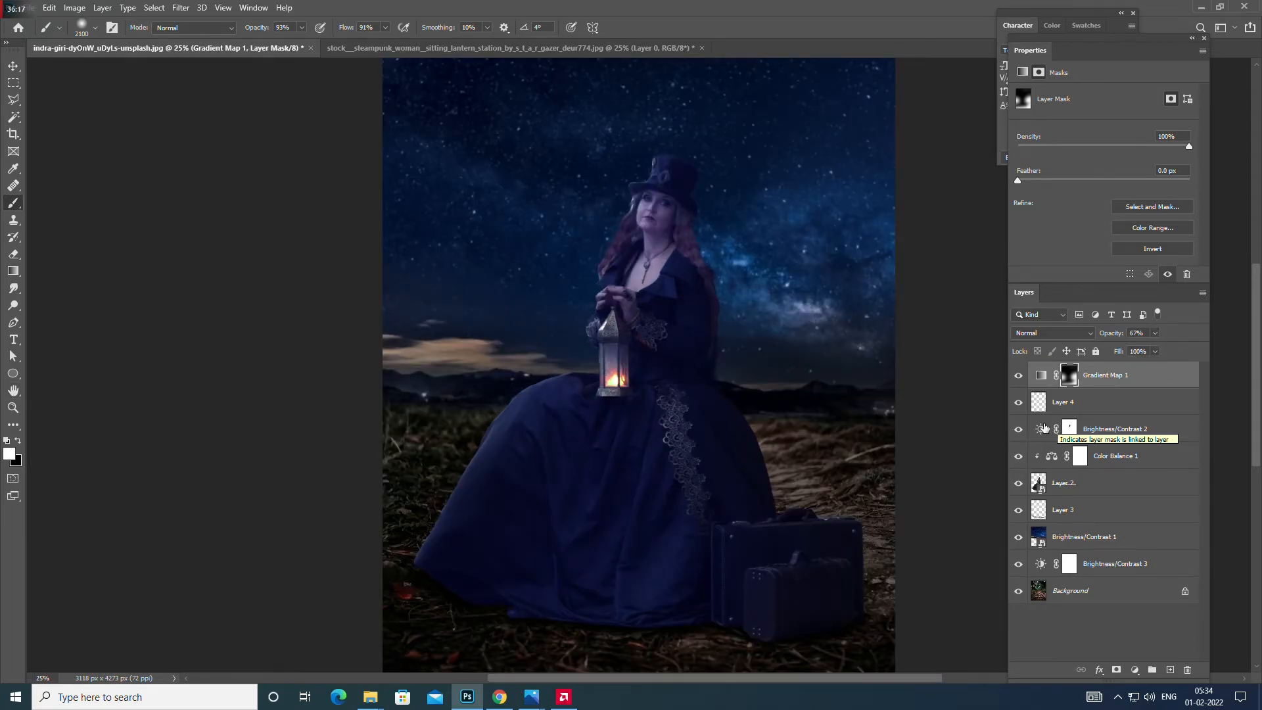
{"action": "left_click", "coordinate": [1017, 378]}
{"action": "left_click", "coordinate": [1017, 381]}
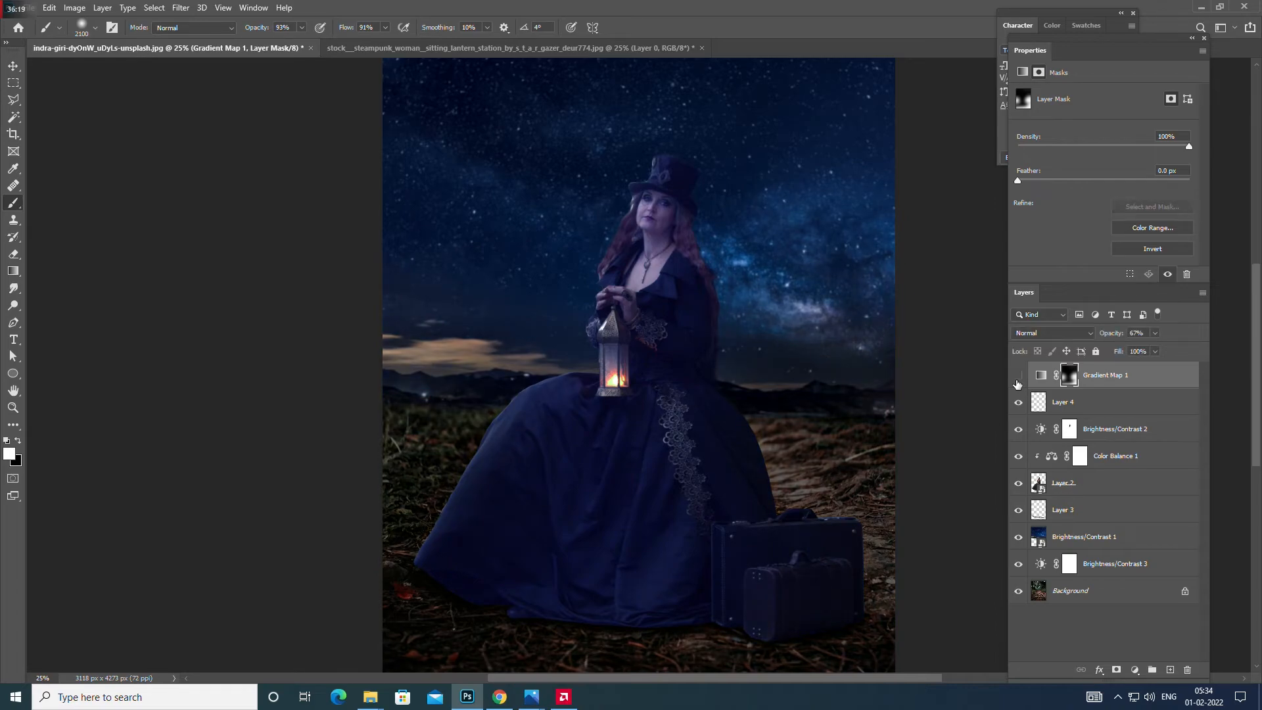
{"action": "double_click", "coordinate": [14, 391]}
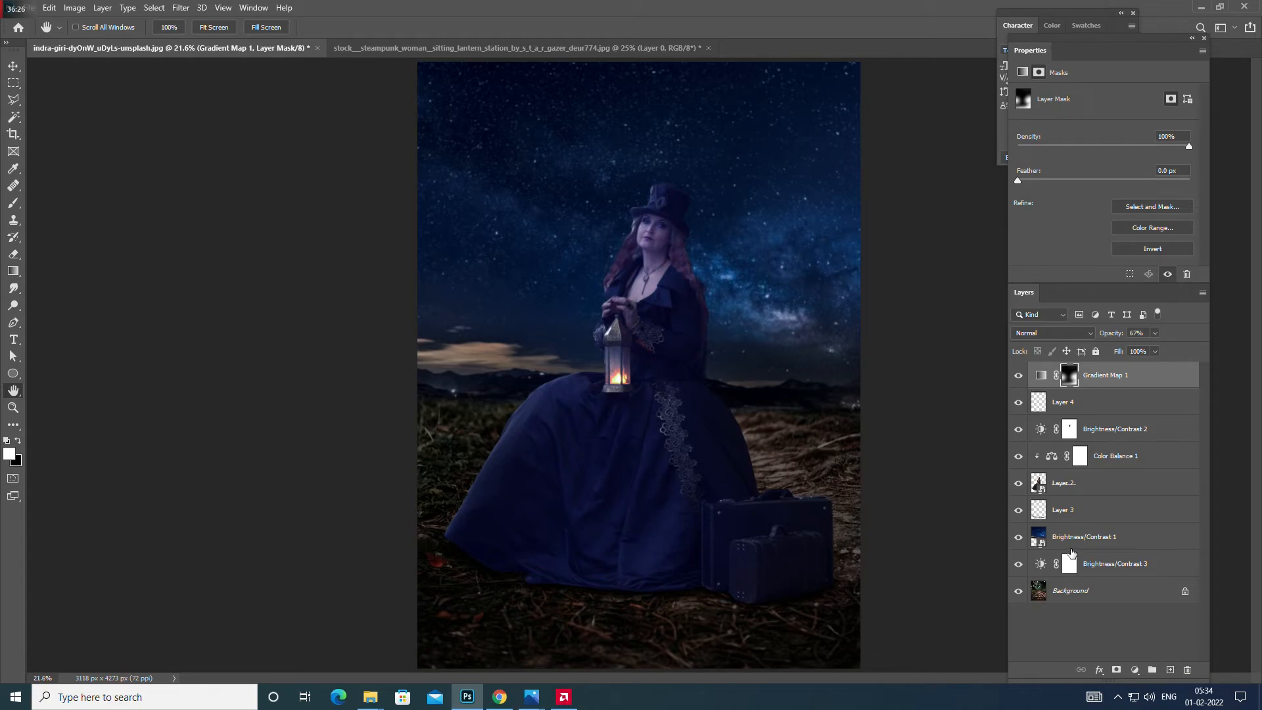
Step: Place the GlowLight image over the woman's lantern and set its blend mode to Screen
{"action": "left_click", "coordinate": [1073, 495]}
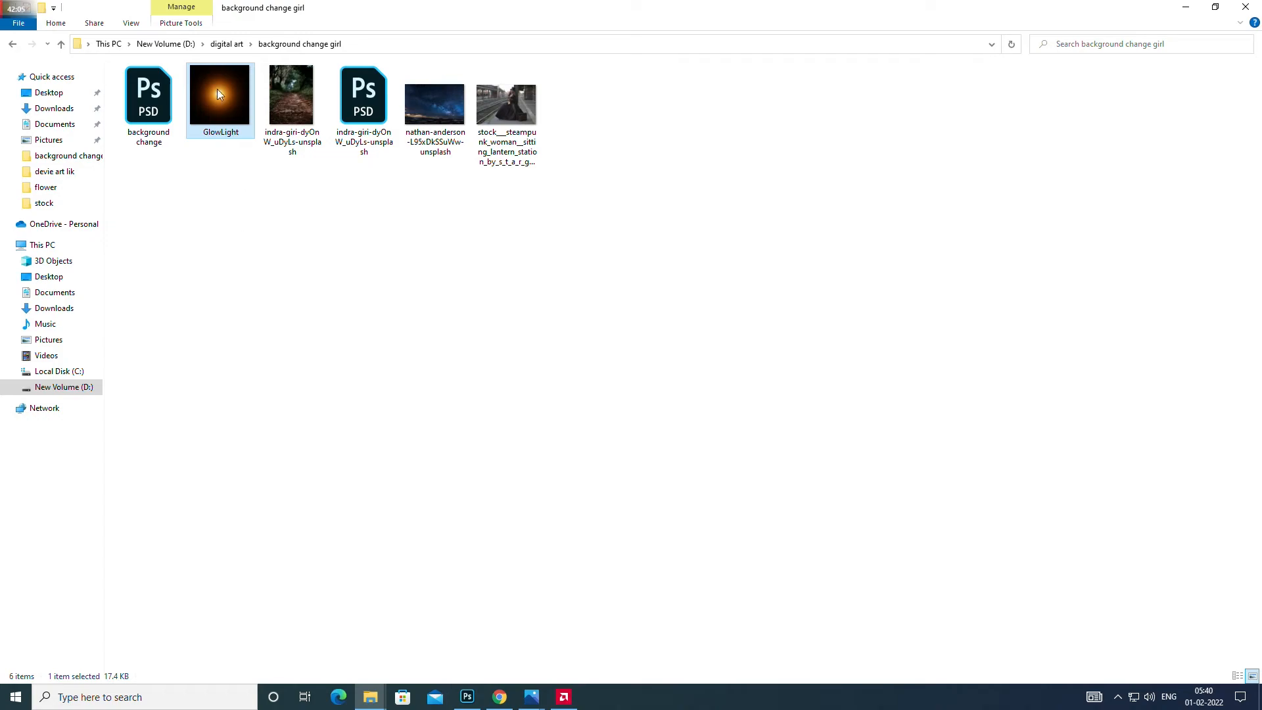
{"action": "left_click_drag", "start_coordinate": [216, 89], "coordinate": [766, 489]}
{"action": "left_click_drag", "start_coordinate": [725, 430], "coordinate": [656, 381]}
{"action": "left_click", "coordinate": [637, 27]}
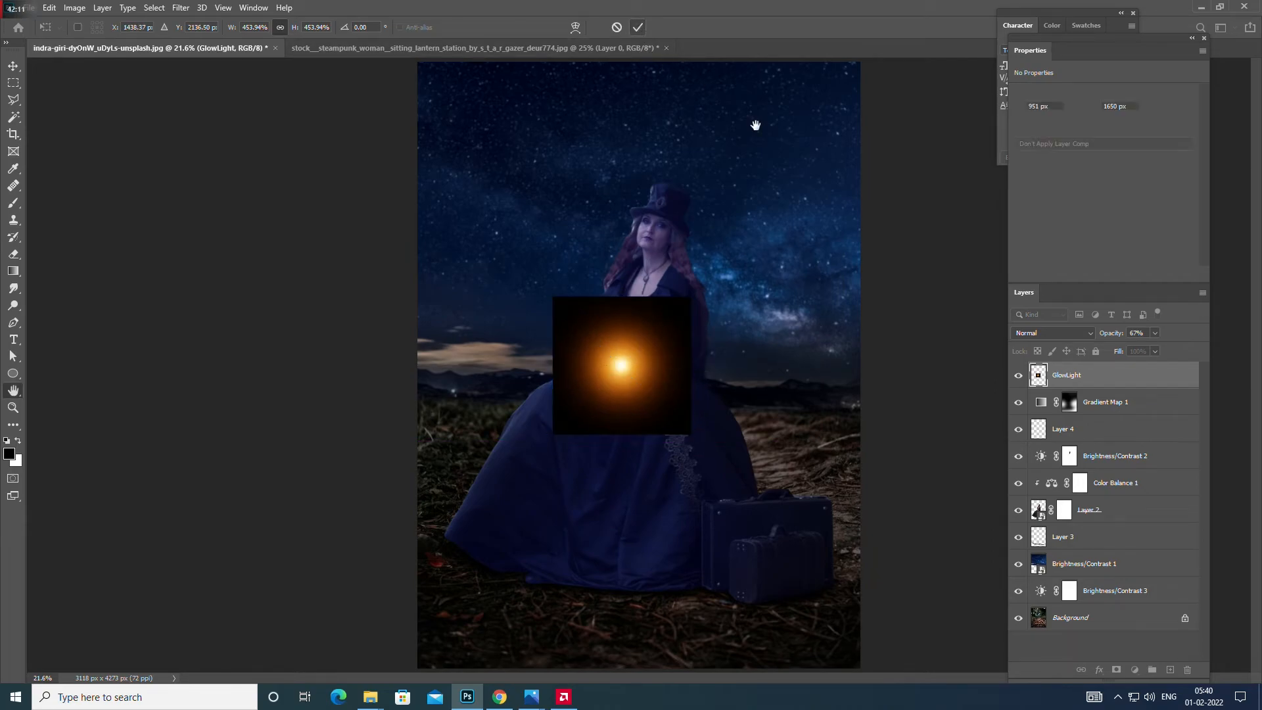
{"action": "left_click", "coordinate": [1050, 332]}
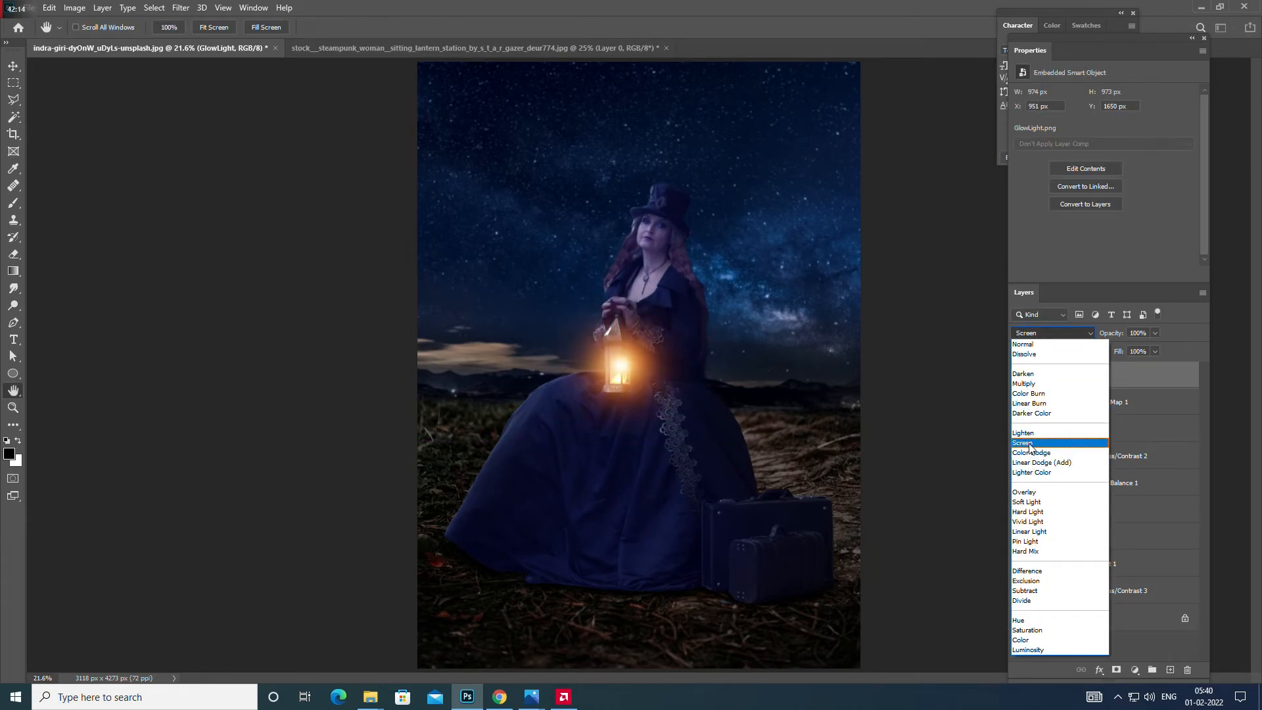
{"action": "left_click", "coordinate": [1029, 445]}
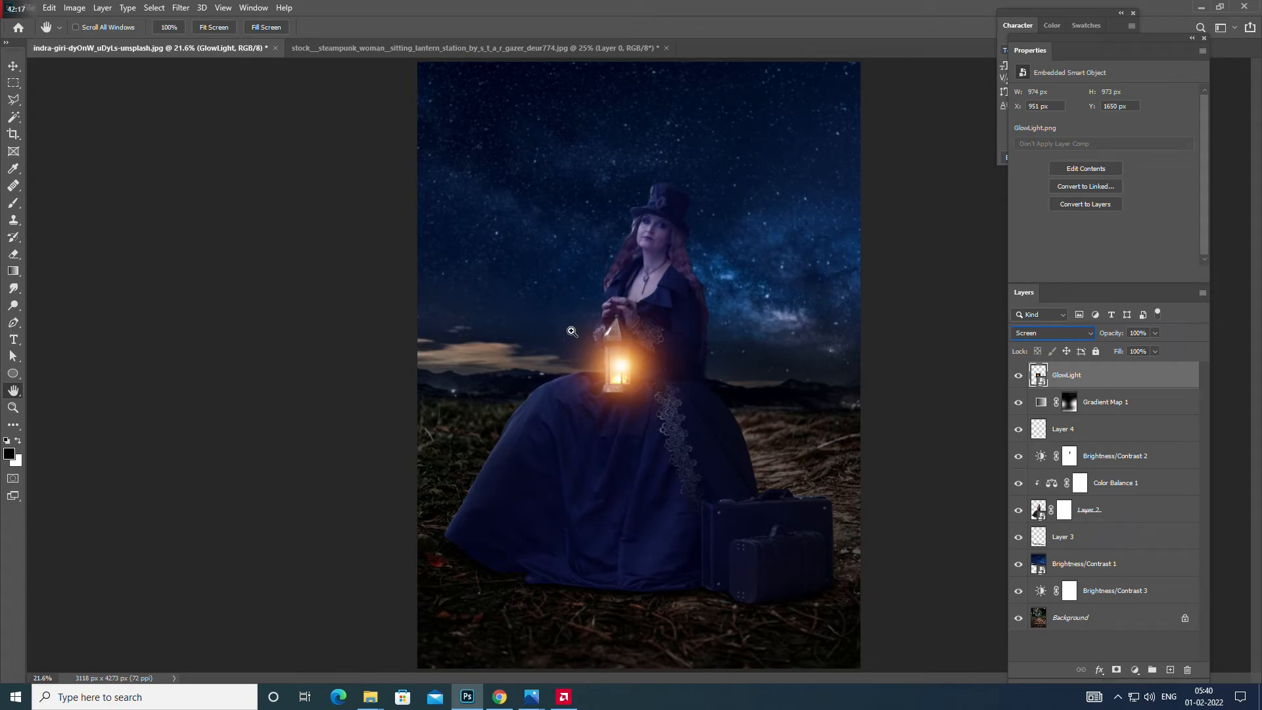
Step: Scale the GlowLight layer down to about 351% and centre it on the lantern
{"action": "left_click", "coordinate": [13, 83]}
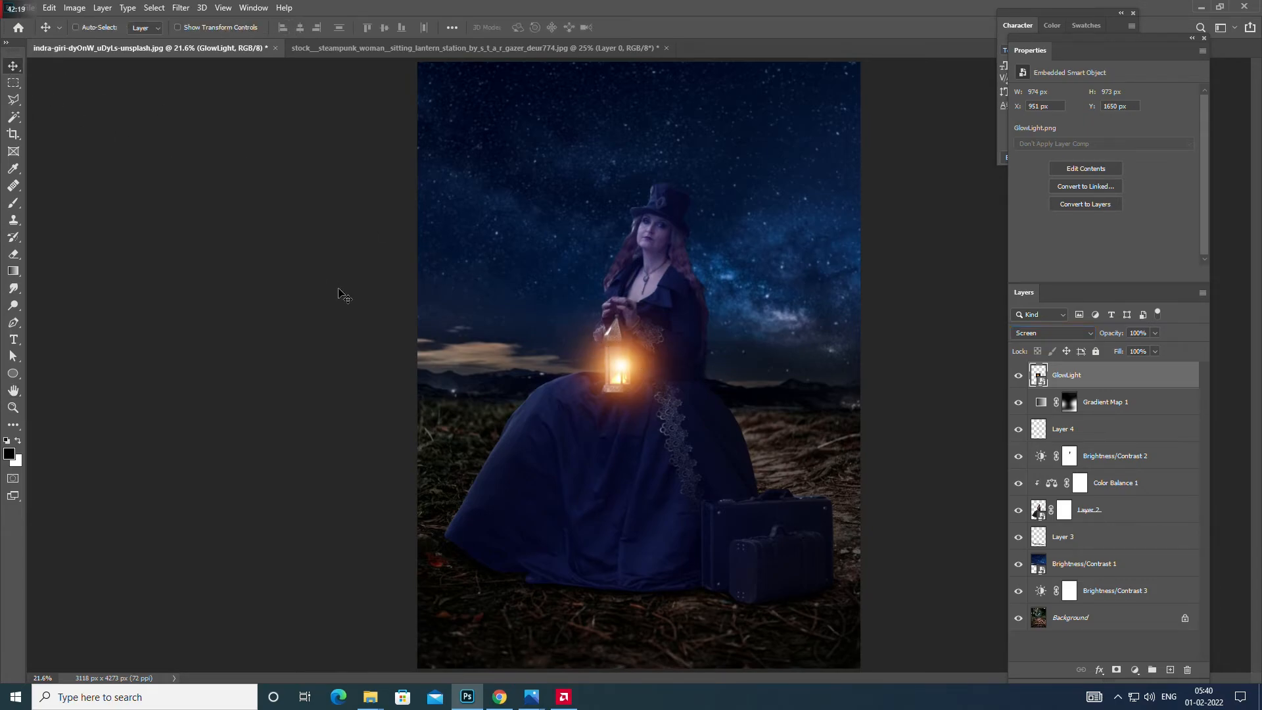
{"action": "key", "text": "ctrl+t"}
{"action": "left_click_drag", "start_coordinate": [668, 388], "coordinate": [662, 387]}
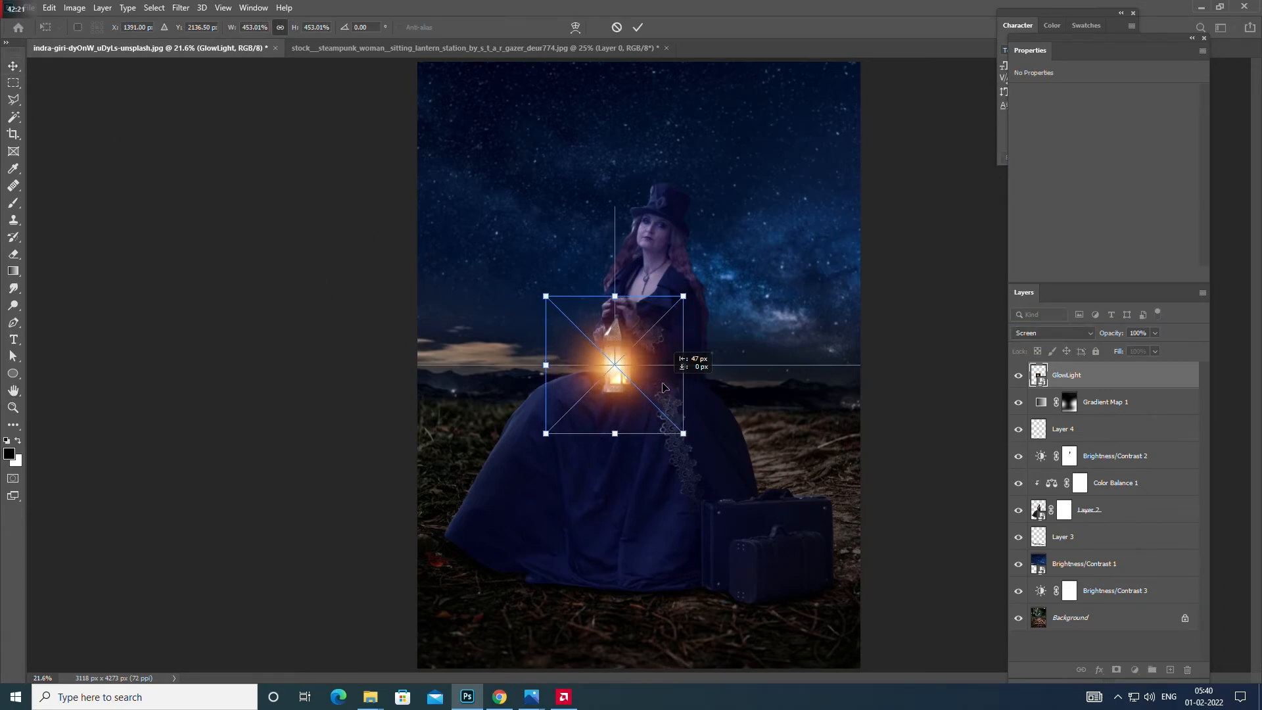
{"action": "left_click_drag", "start_coordinate": [684, 296], "coordinate": [662, 318]}
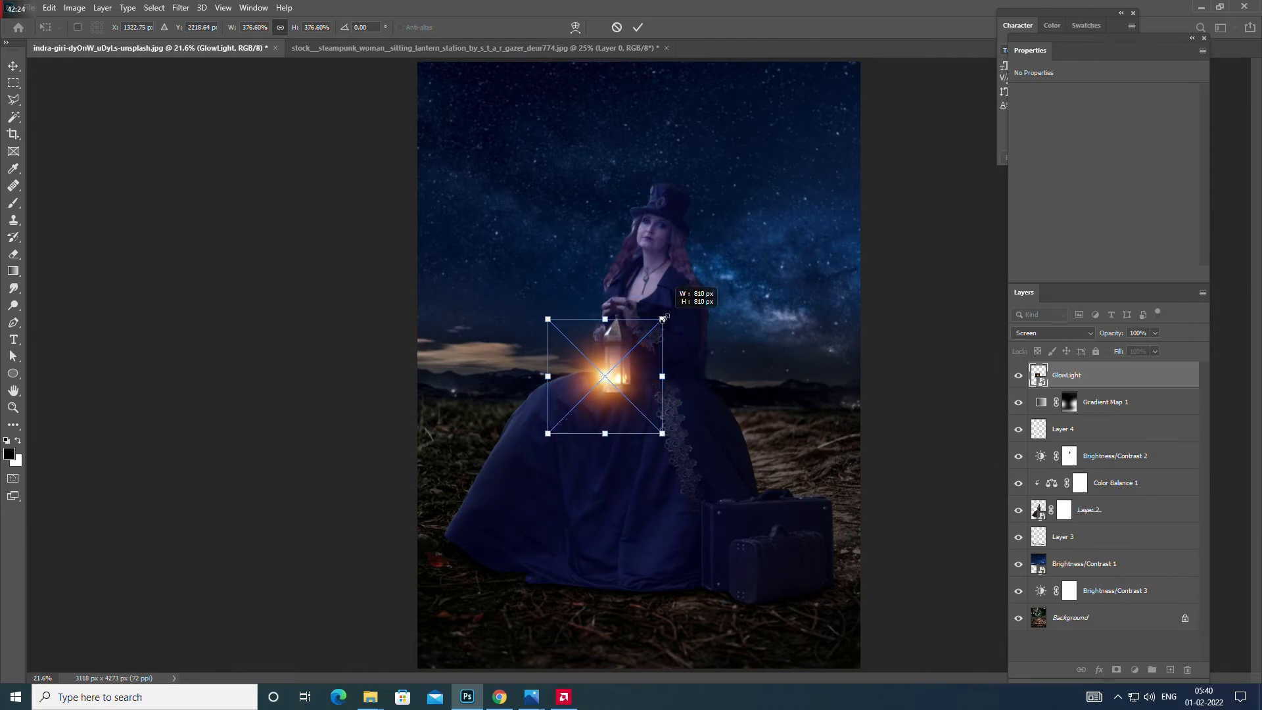
{"action": "left_click_drag", "start_coordinate": [618, 390], "coordinate": [628, 379]}
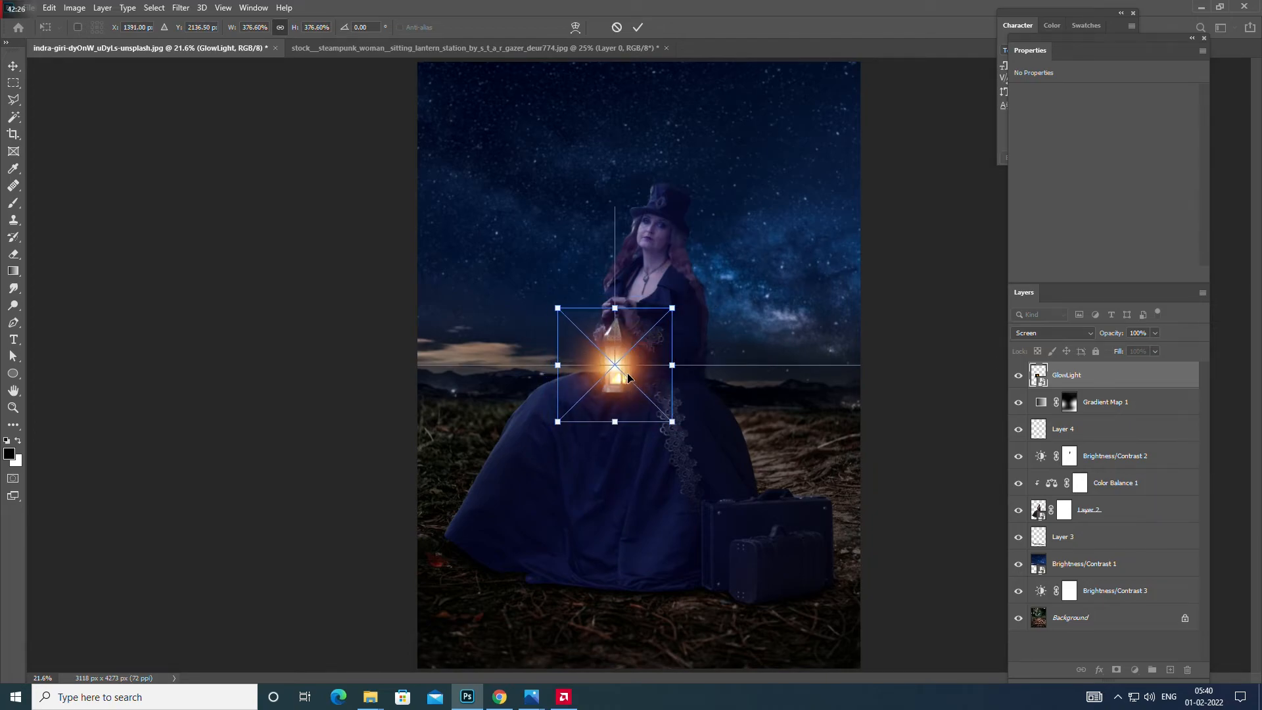
{"action": "left_click_drag", "start_coordinate": [672, 308], "coordinate": [663, 315]}
{"action": "left_click_drag", "start_coordinate": [623, 379], "coordinate": [628, 375]}
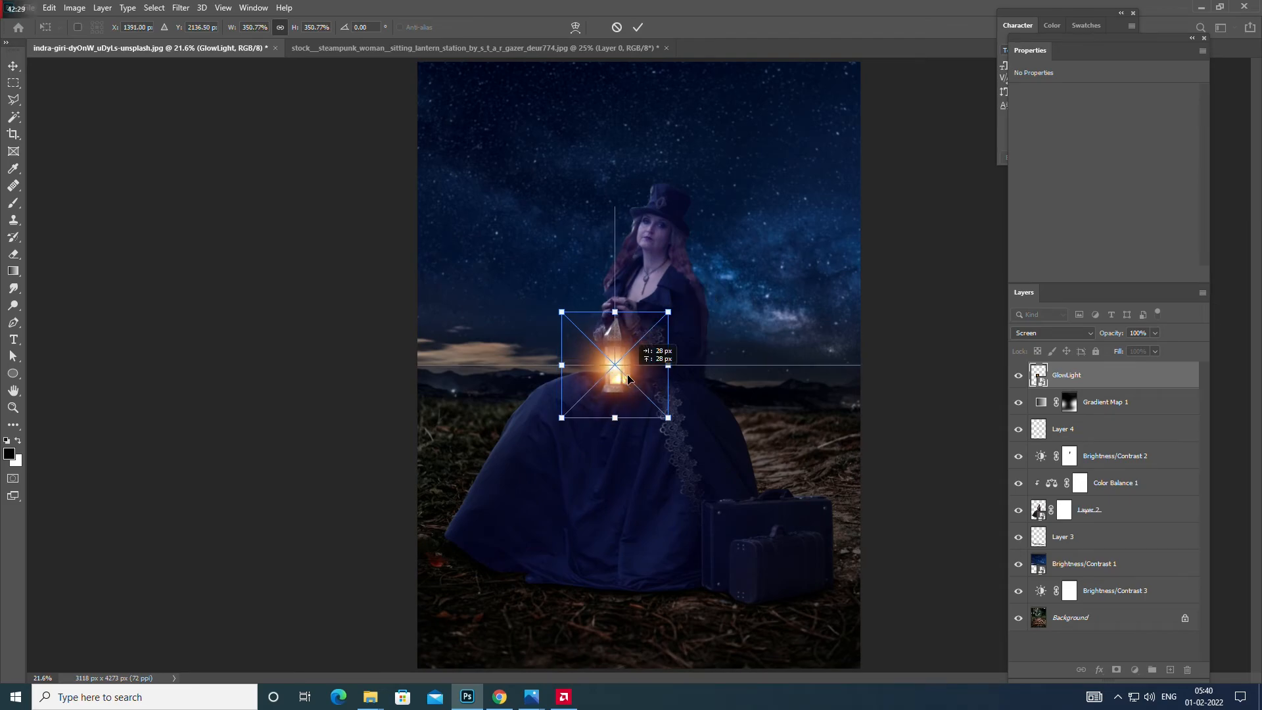
{"action": "left_click", "coordinate": [635, 29]}
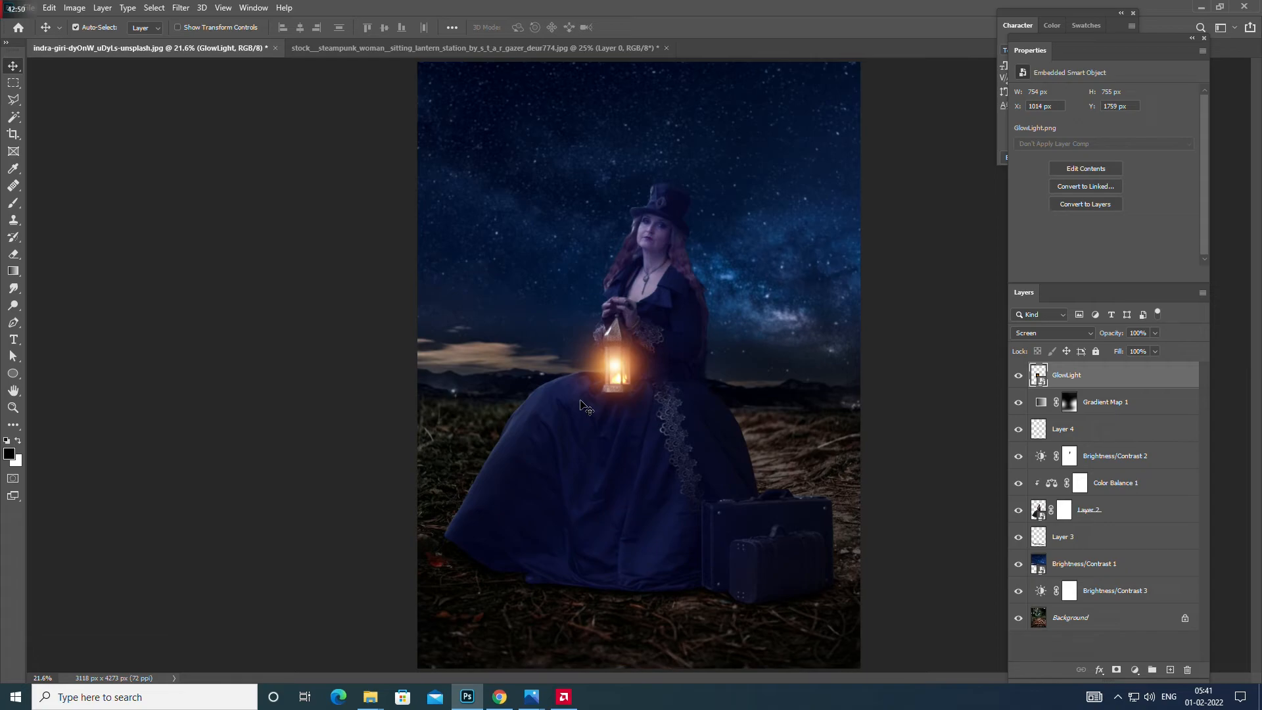
{"action": "key", "text": "ctrl+t"}
{"action": "left_click_drag", "start_coordinate": [653, 374], "coordinate": [654, 374]}
{"action": "left_click", "coordinate": [637, 27]}
{"action": "key", "text": "b"}
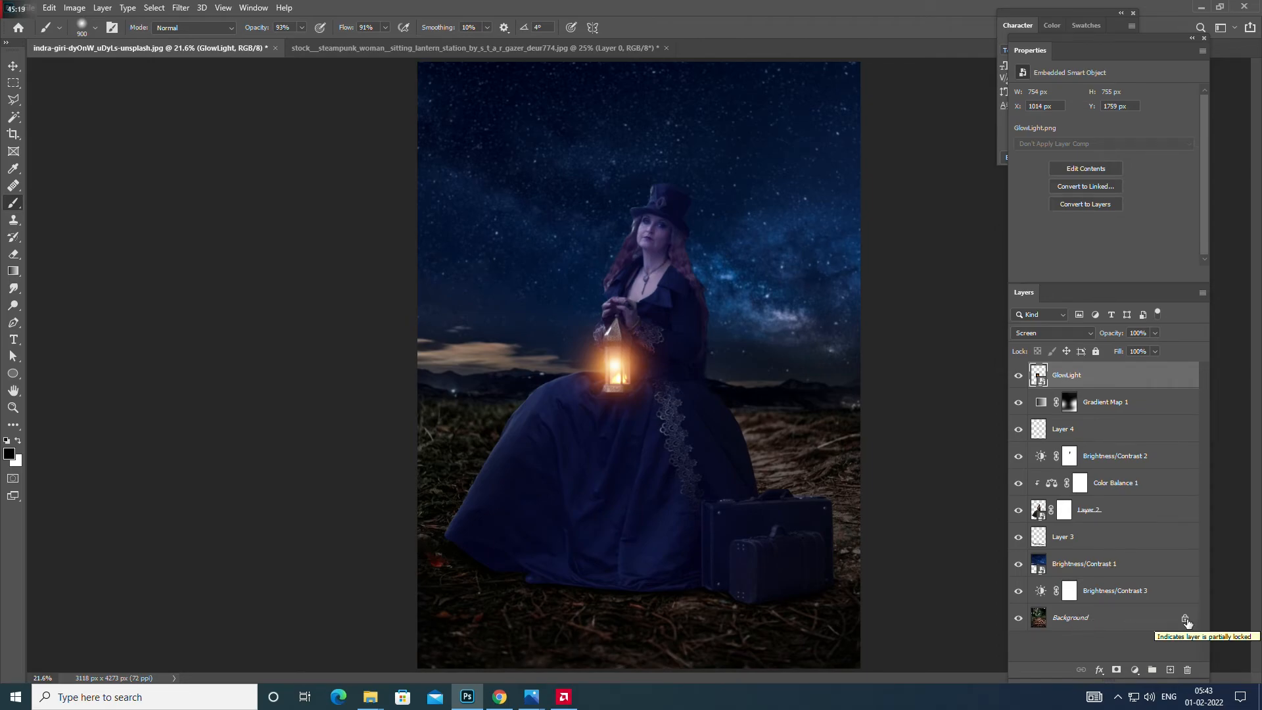
Step: Unlock the background layer and put all layers into one group
{"action": "left_click", "coordinate": [1185, 619]}
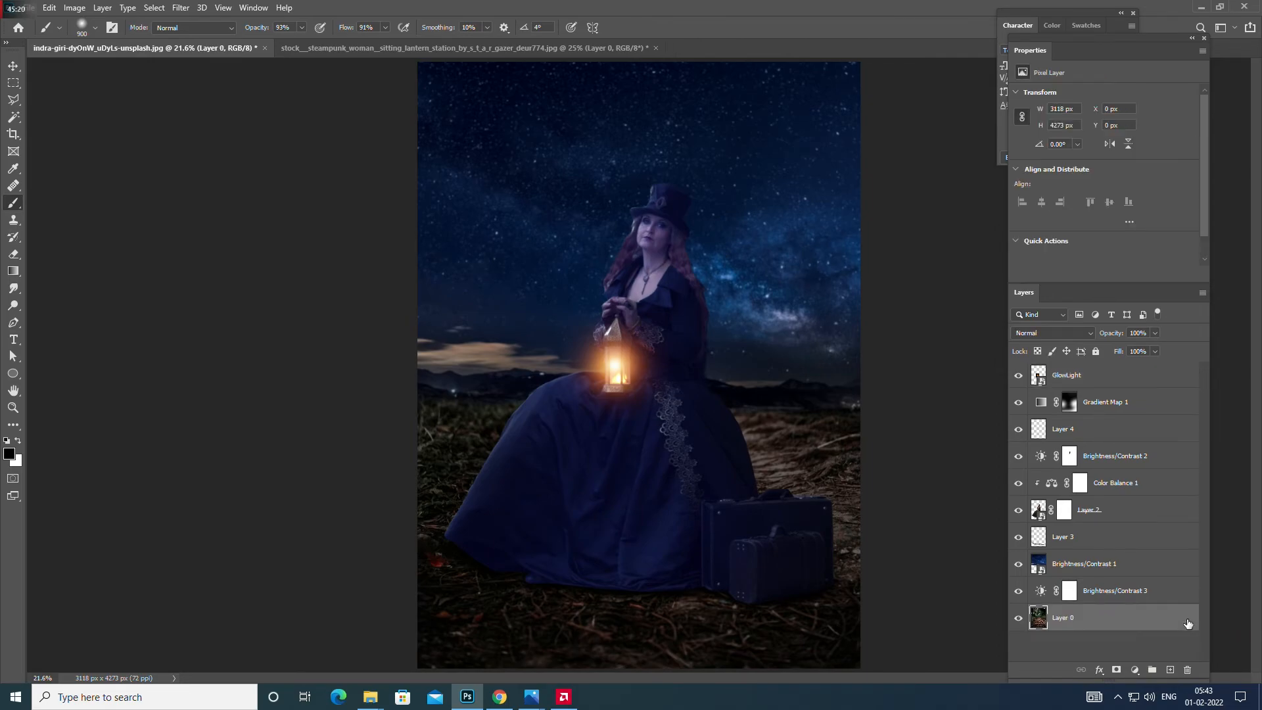
{"action": "left_click", "coordinate": [1093, 376], "text": "shift"}
{"action": "key", "text": "ctrl+g"}
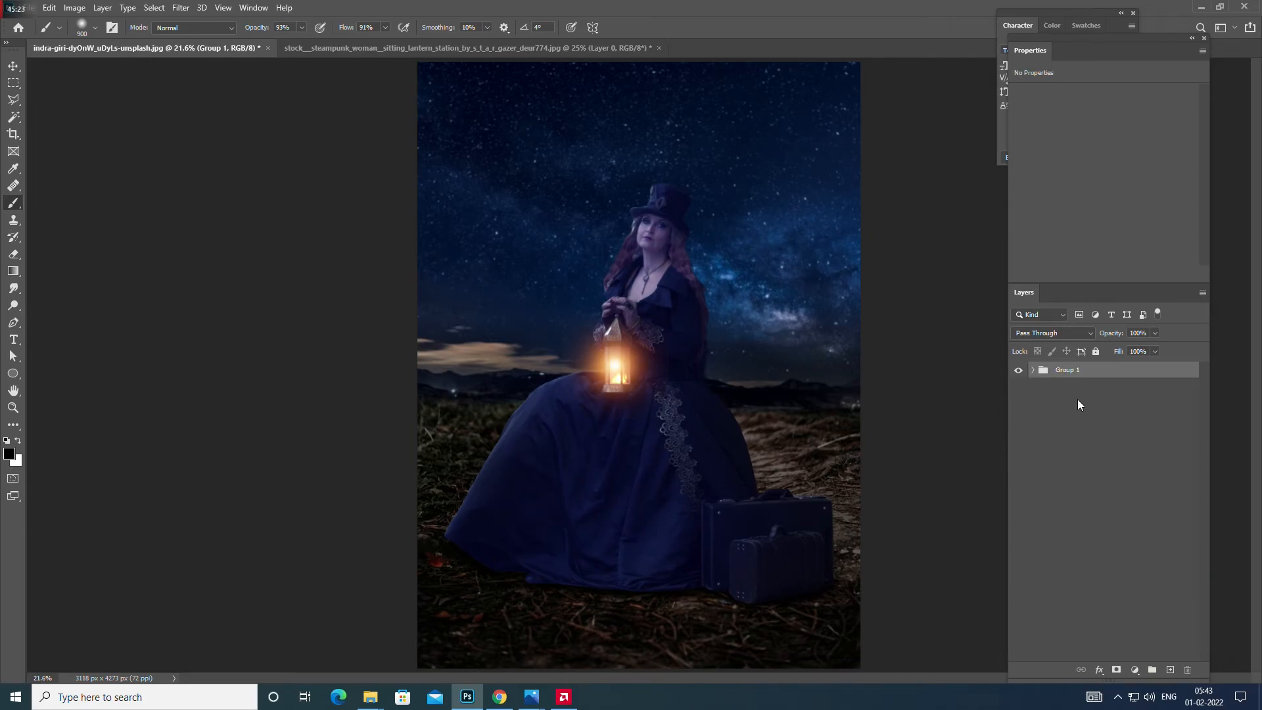
Step: Duplicate the group, hide the original and merge the copy into a single pixel layer
{"action": "key", "text": "ctrl+j"}
{"action": "left_click", "coordinate": [1018, 386]}
{"action": "right_click", "coordinate": [1071, 372]}
{"action": "left_click", "coordinate": [1129, 330]}
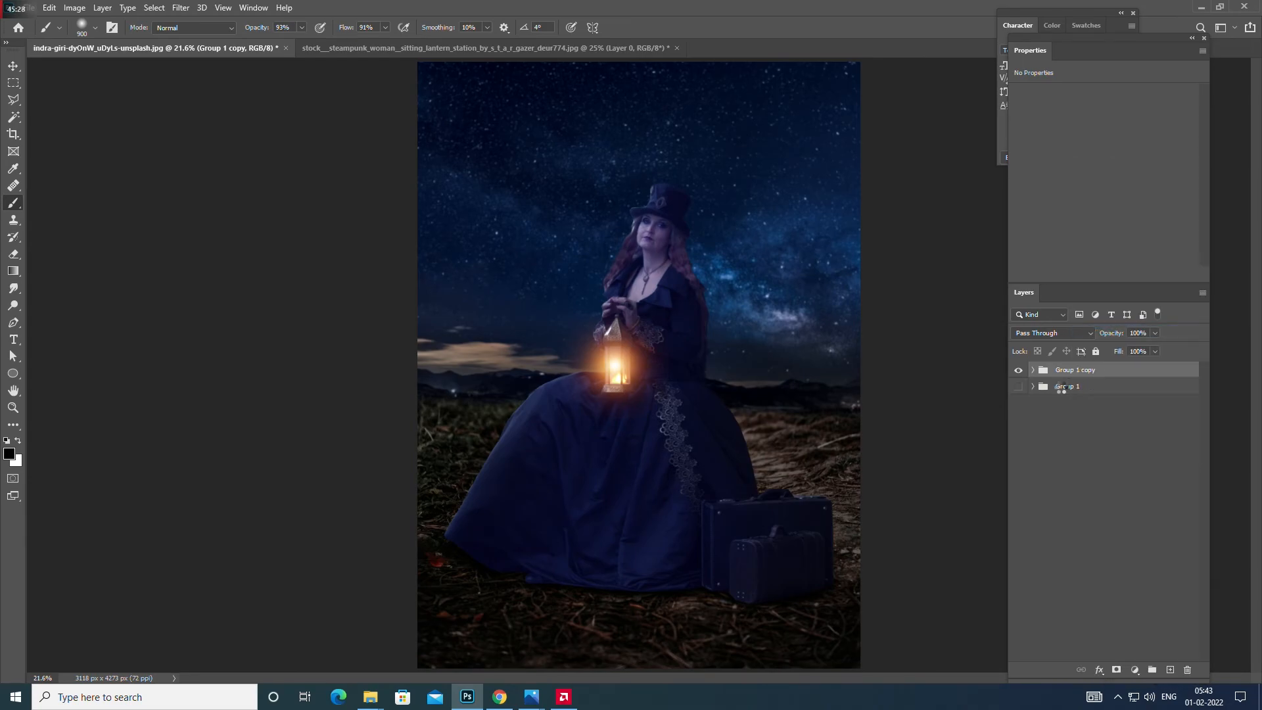
{"action": "right_click", "coordinate": [1078, 379]}
{"action": "left_click", "coordinate": [942, 357]}
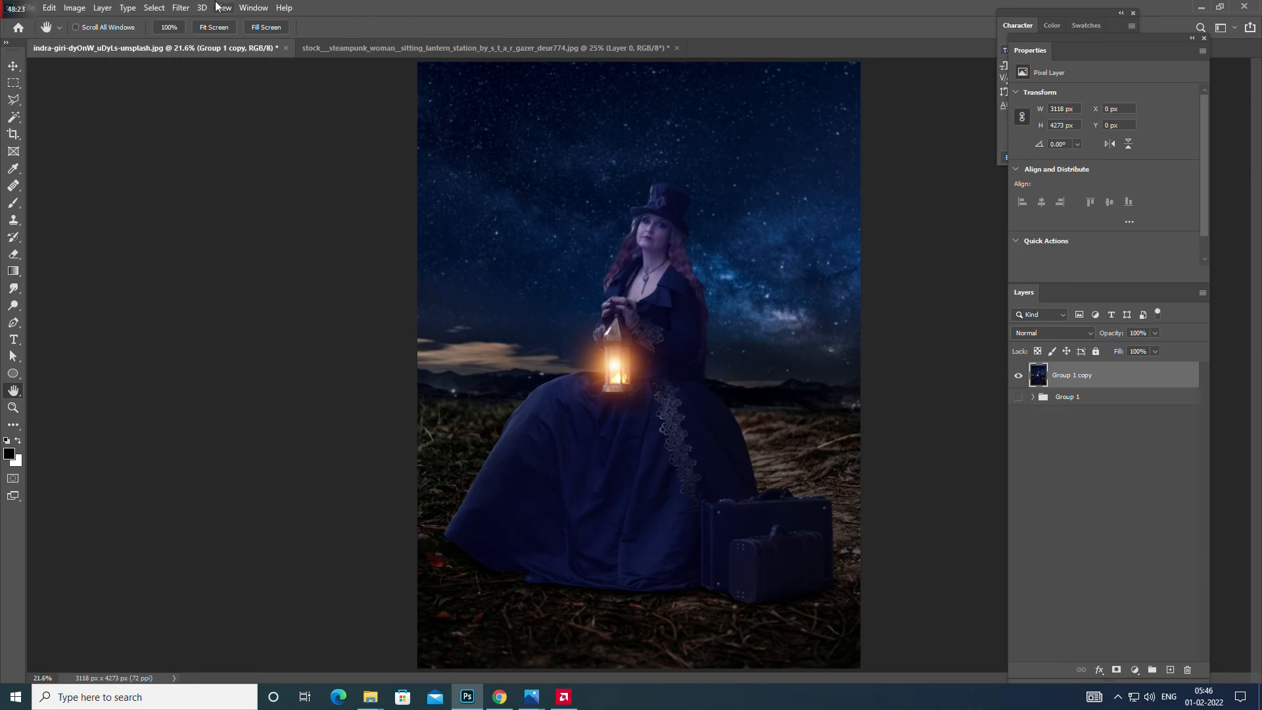
Step: Apply the Camera Raw Filter to the merged copy with exposure +0.25, contrast +17, highlights -6, shadows +30, whites -16, blacks -18 and reduced texture
{"action": "left_click", "coordinate": [193, 12]}
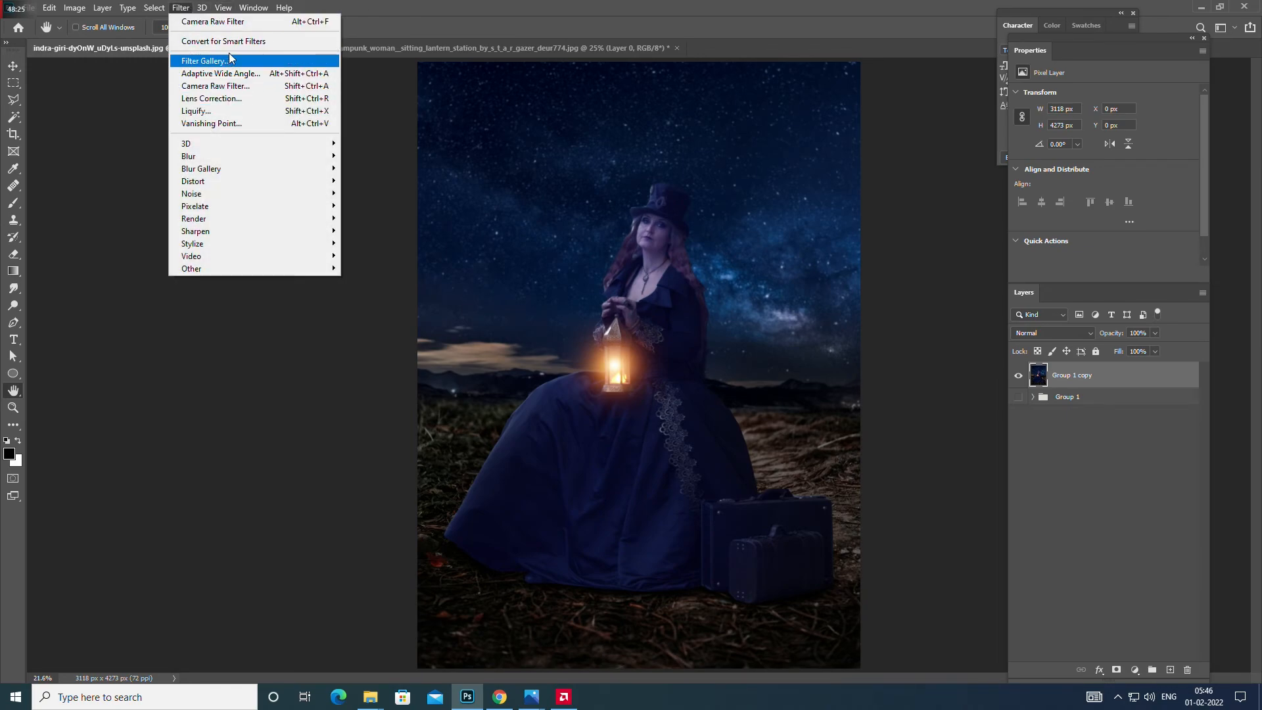
{"action": "left_click", "coordinate": [240, 88]}
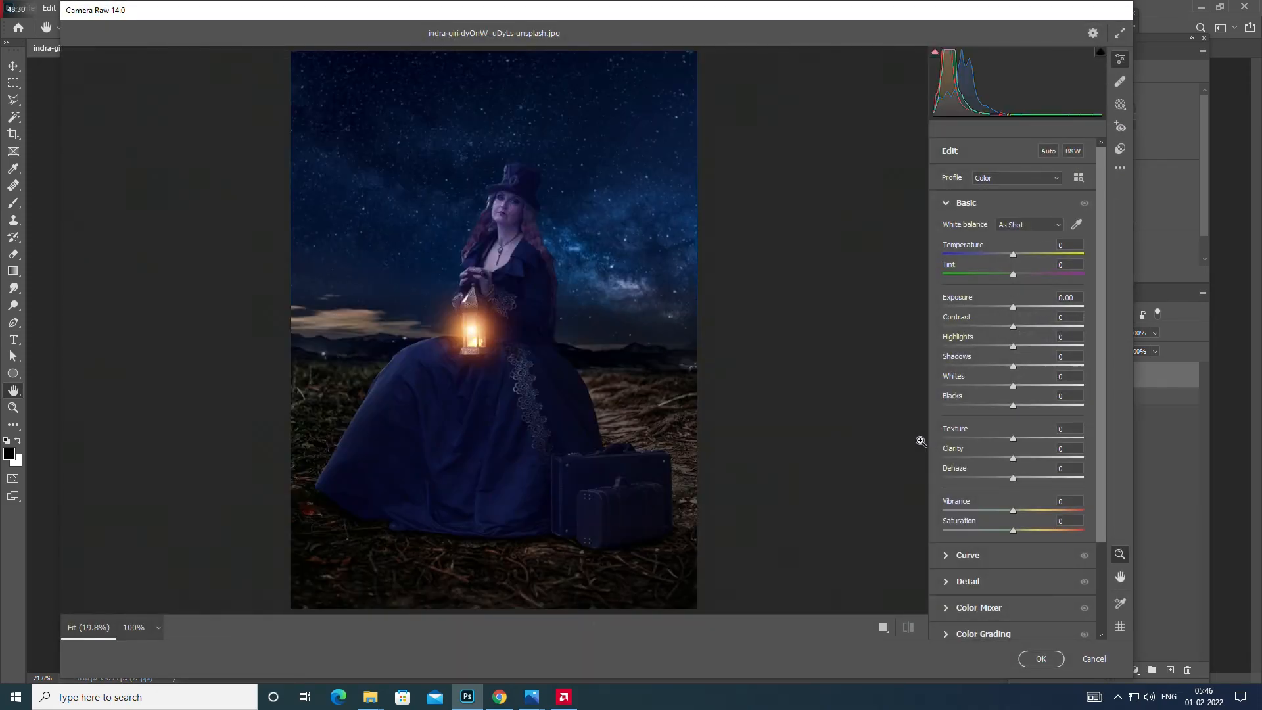
{"action": "left_click_drag", "start_coordinate": [1014, 310], "coordinate": [1023, 340]}
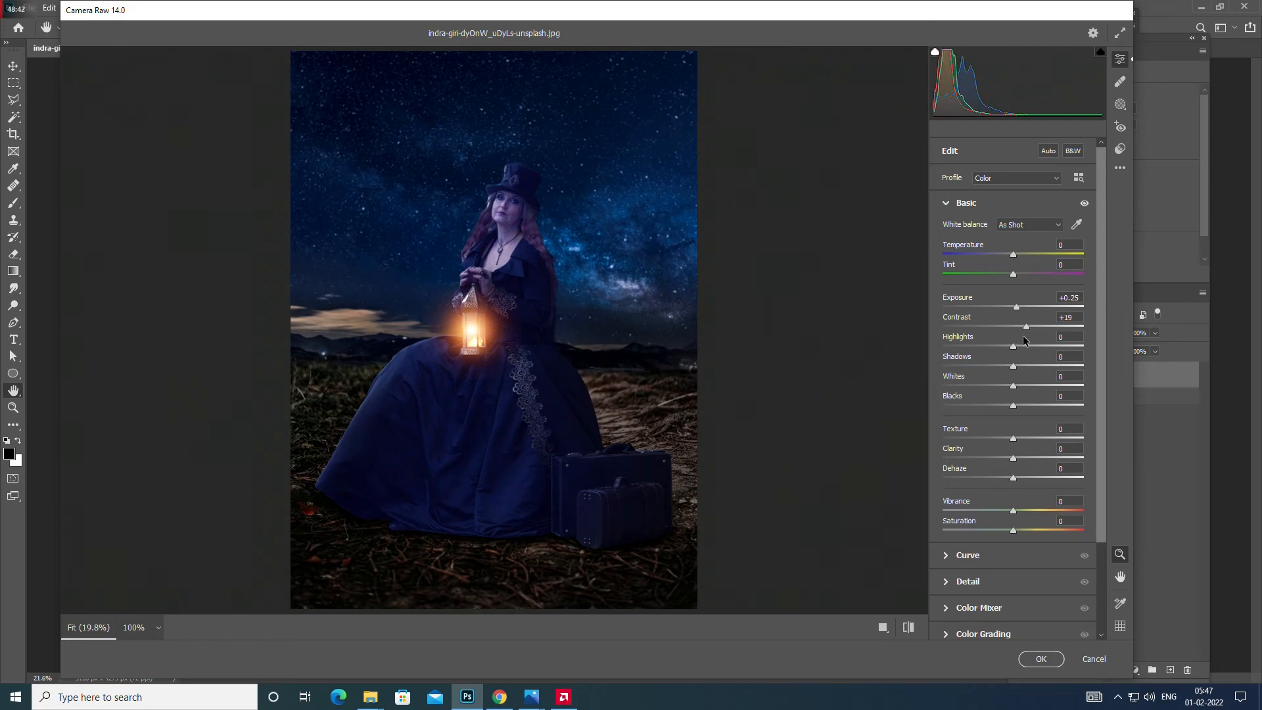
{"action": "left_click_drag", "start_coordinate": [1023, 341], "coordinate": [998, 457]}
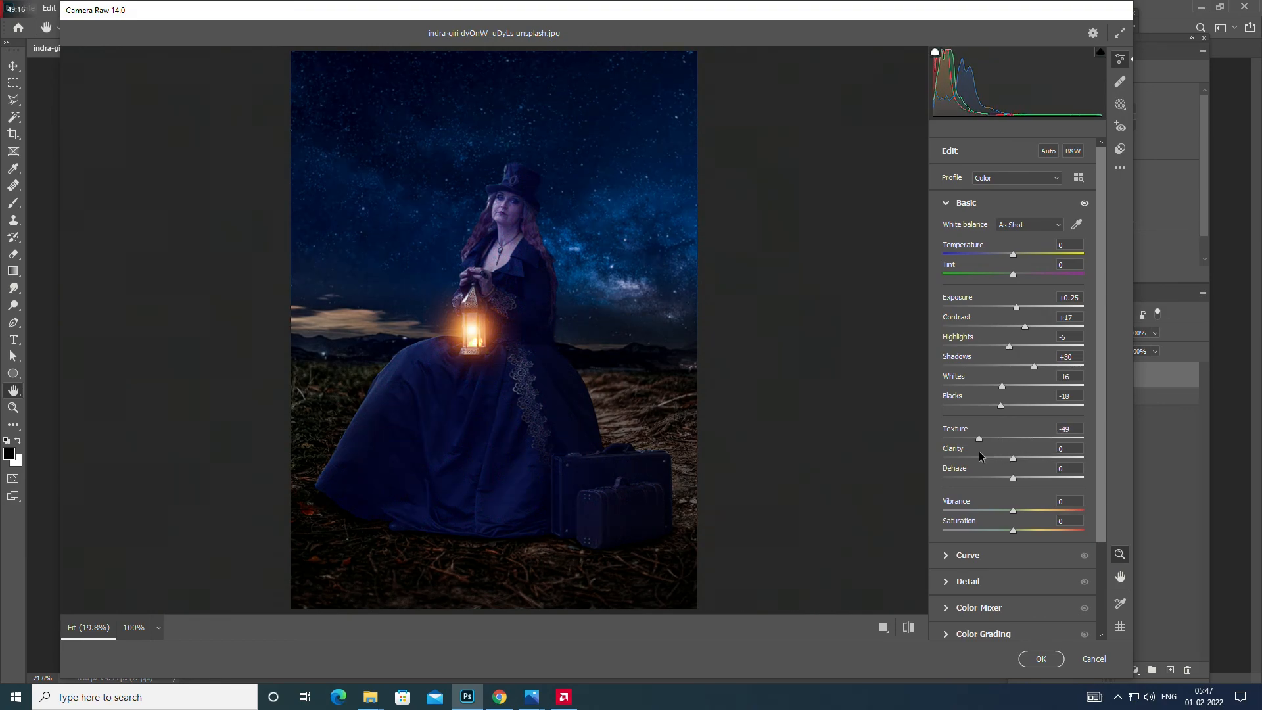
{"action": "left_click_drag", "start_coordinate": [982, 451], "coordinate": [974, 457]}
{"action": "left_click_drag", "start_coordinate": [978, 440], "coordinate": [977, 441]}
{"action": "left_click_drag", "start_coordinate": [1013, 458], "coordinate": [1012, 551]}
{"action": "left_click", "coordinate": [1035, 657]}
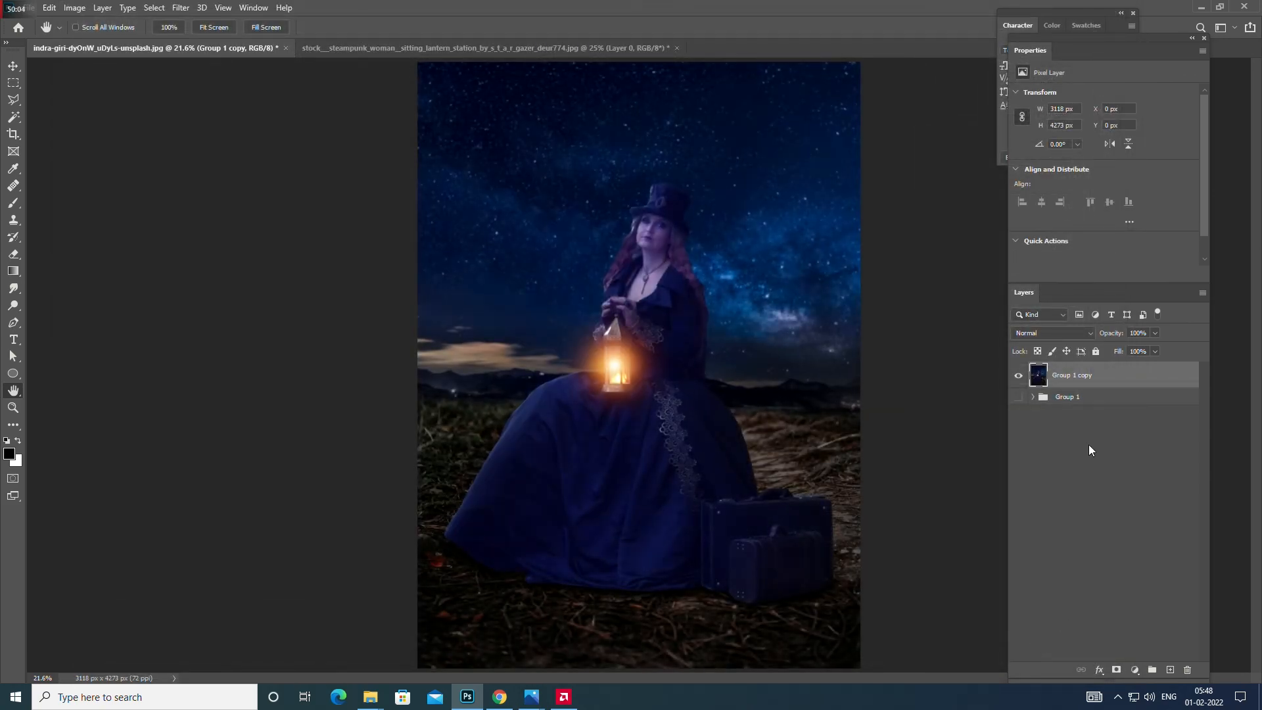
Step: Show the original group and compare it with the filtered copy by repeatedly hiding and showing the copy
{"action": "left_click", "coordinate": [1017, 399]}
{"action": "left_click", "coordinate": [1018, 376]}
{"action": "left_click", "coordinate": [1018, 377]}
{"action": "left_click", "coordinate": [1018, 378]}
{"action": "left_click", "coordinate": [1018, 379]}
{"action": "left_click", "coordinate": [1018, 378]}
{"action": "left_click", "coordinate": [1017, 378]}
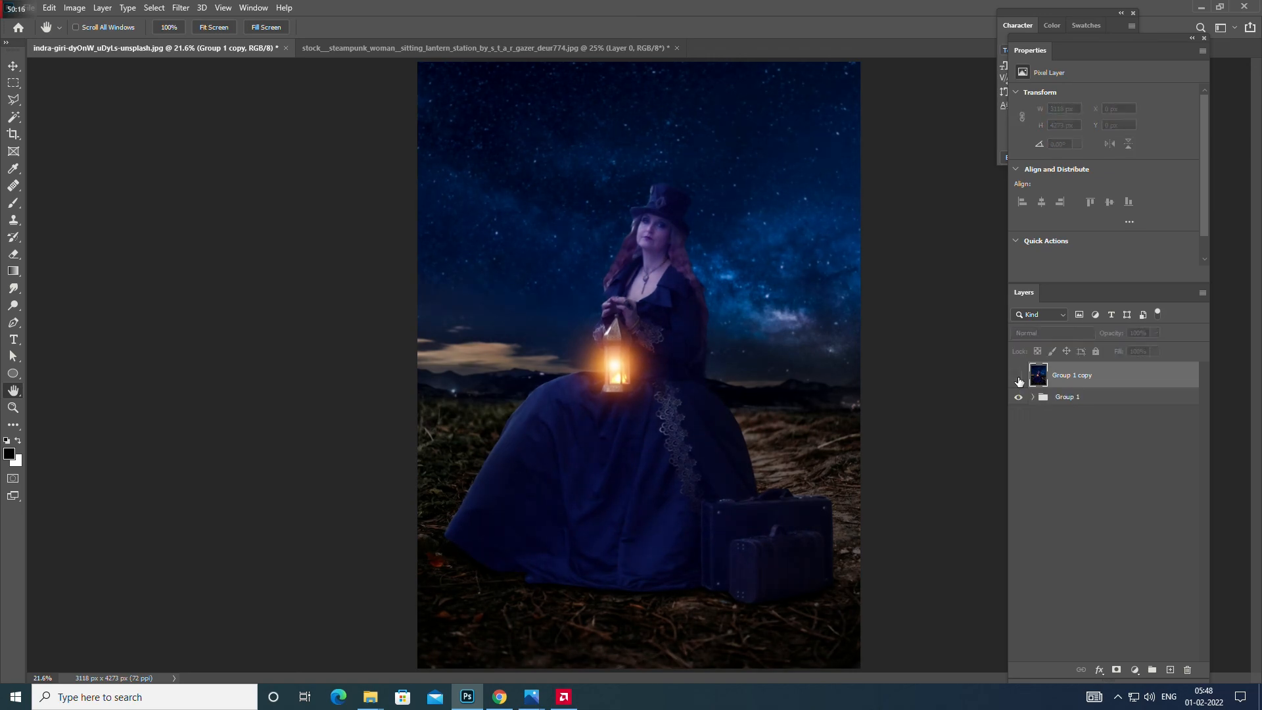